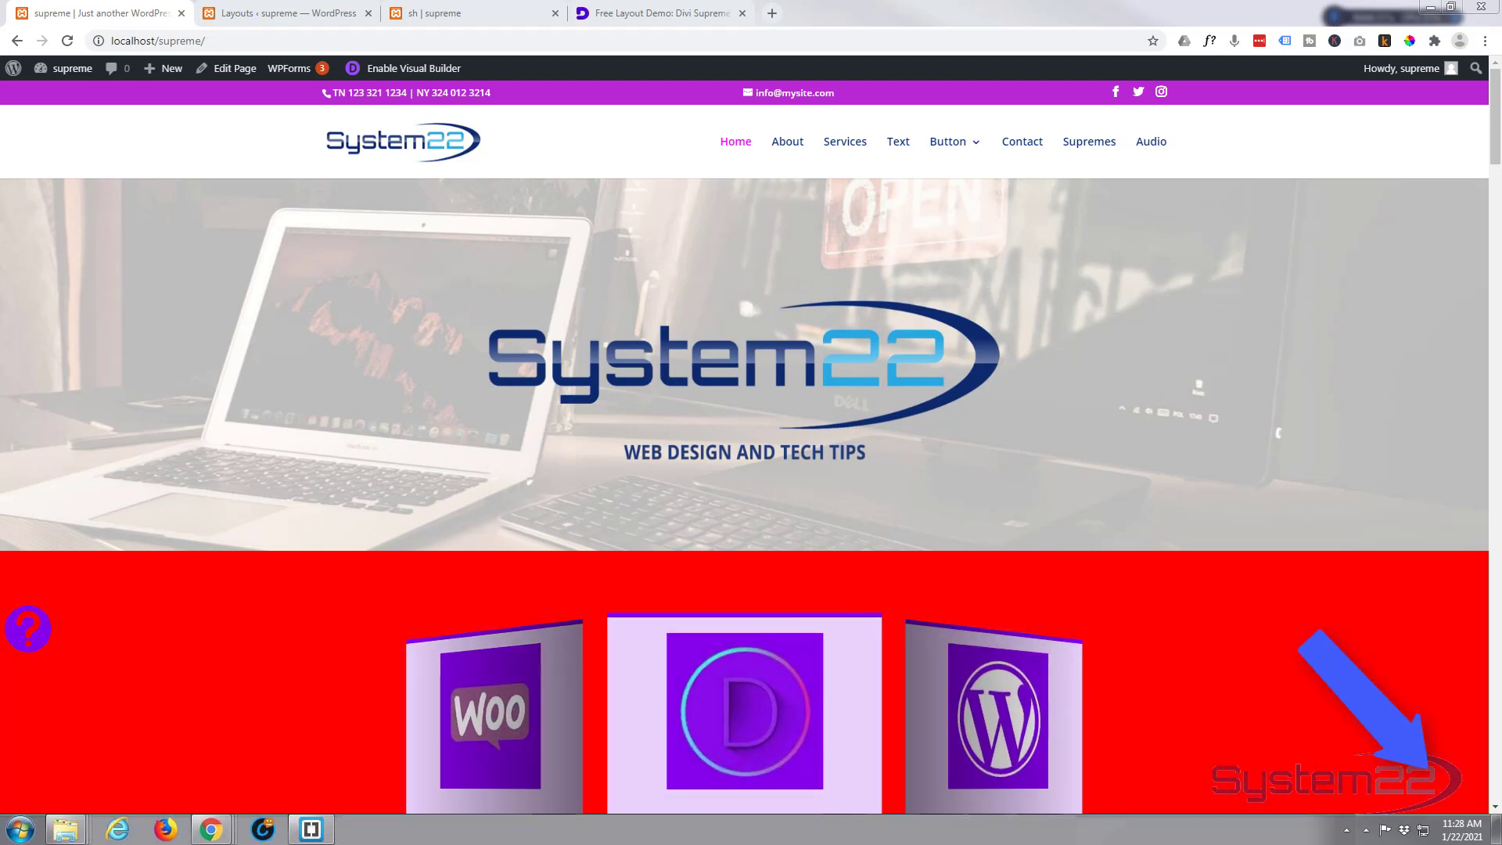
Review the Divi Supreme Shuffle Letter Module free layout post as far as its download section.
{"action": "left_click", "coordinate": [652, 13]}
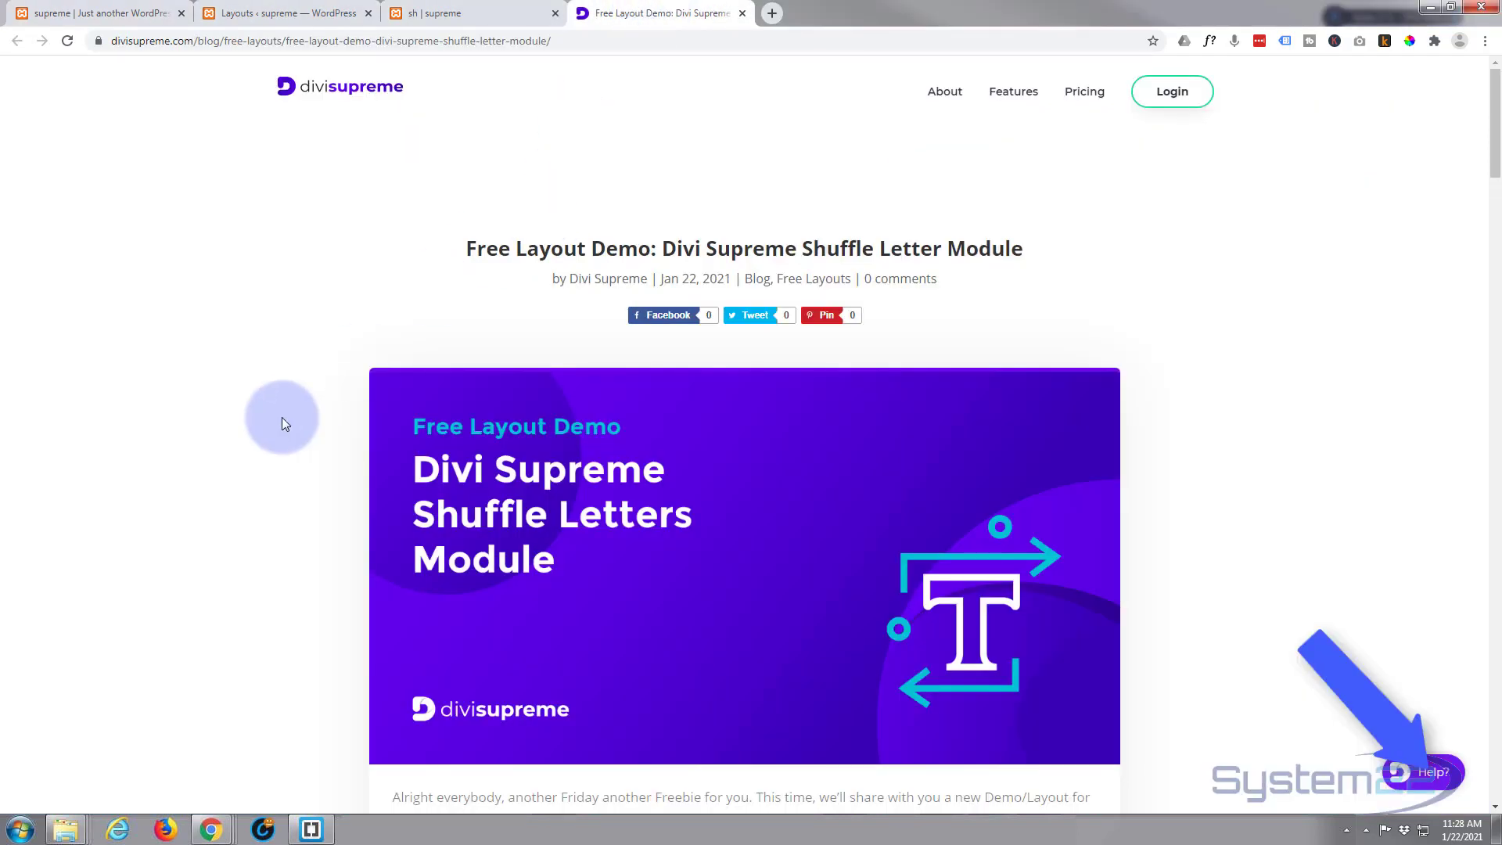
{"action": "scroll", "coordinate": [282, 416], "scroll_direction": "down", "scroll_amount": 2}
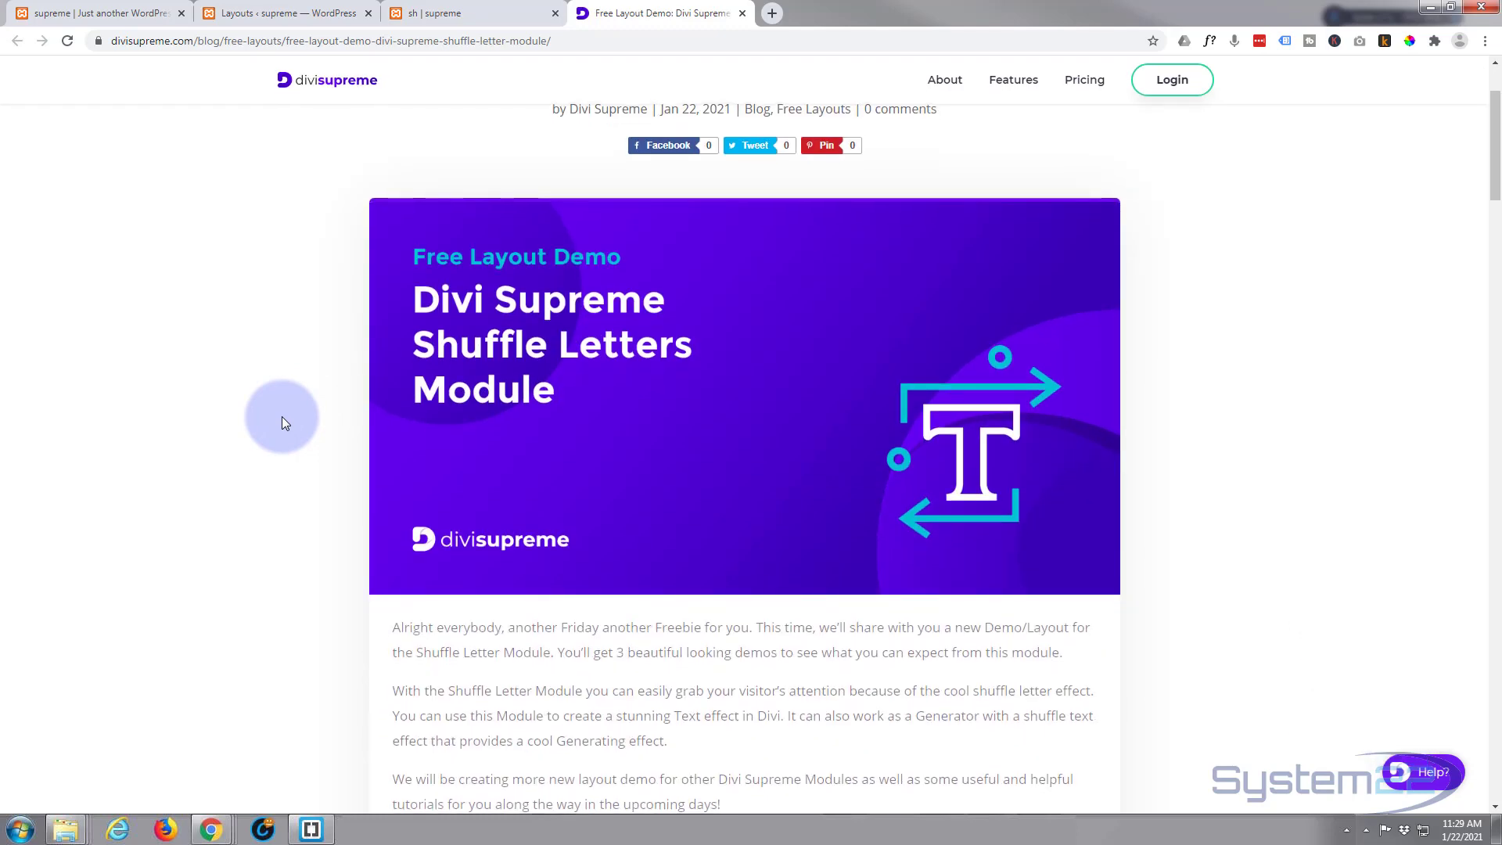
{"action": "scroll", "coordinate": [282, 415], "scroll_direction": "down", "scroll_amount": 10}
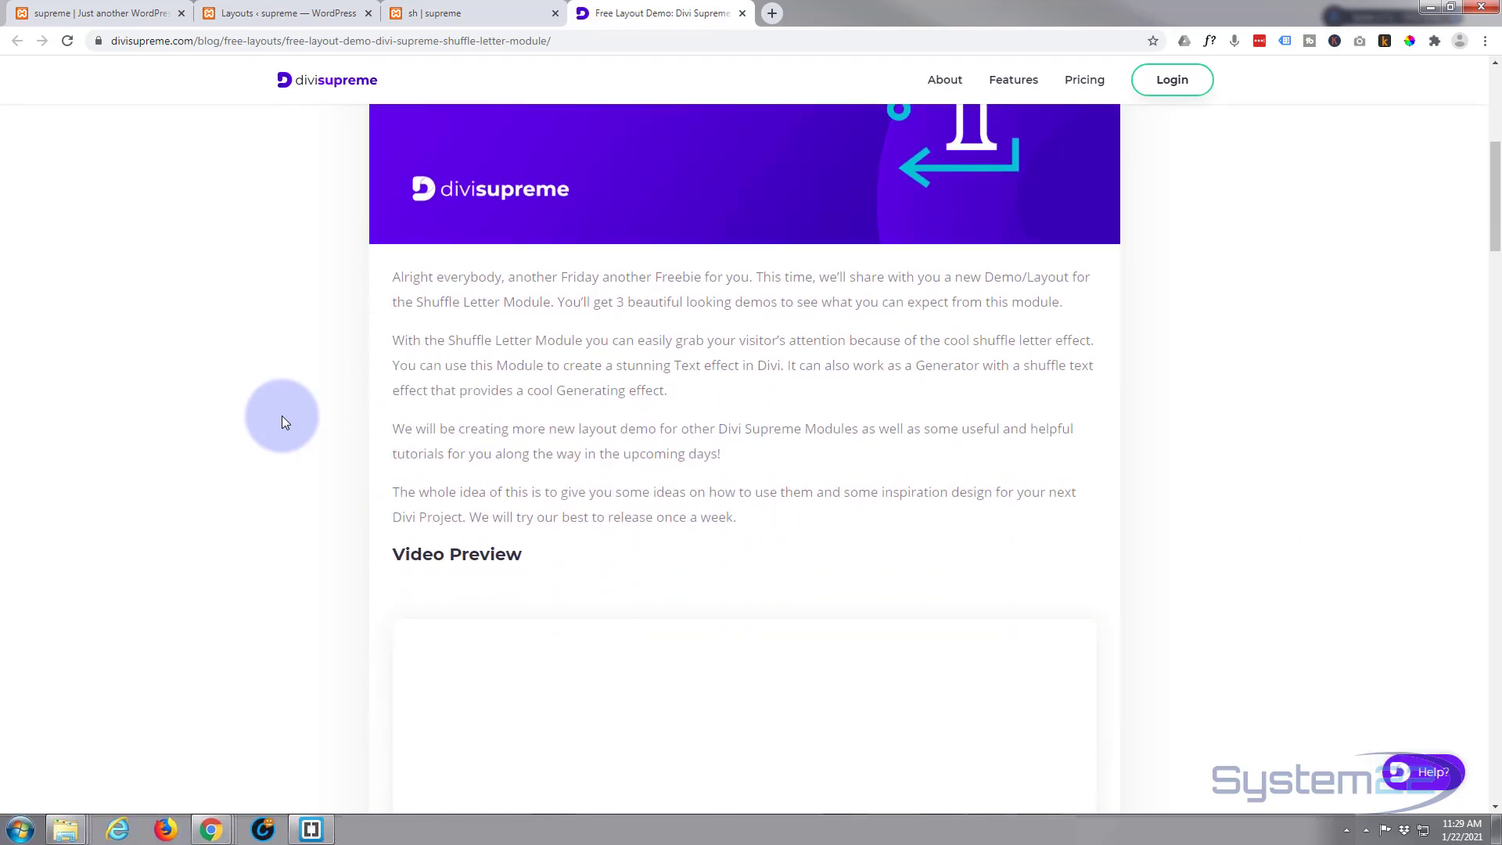
{"action": "scroll", "coordinate": [282, 416], "scroll_direction": "down", "scroll_amount": 8}
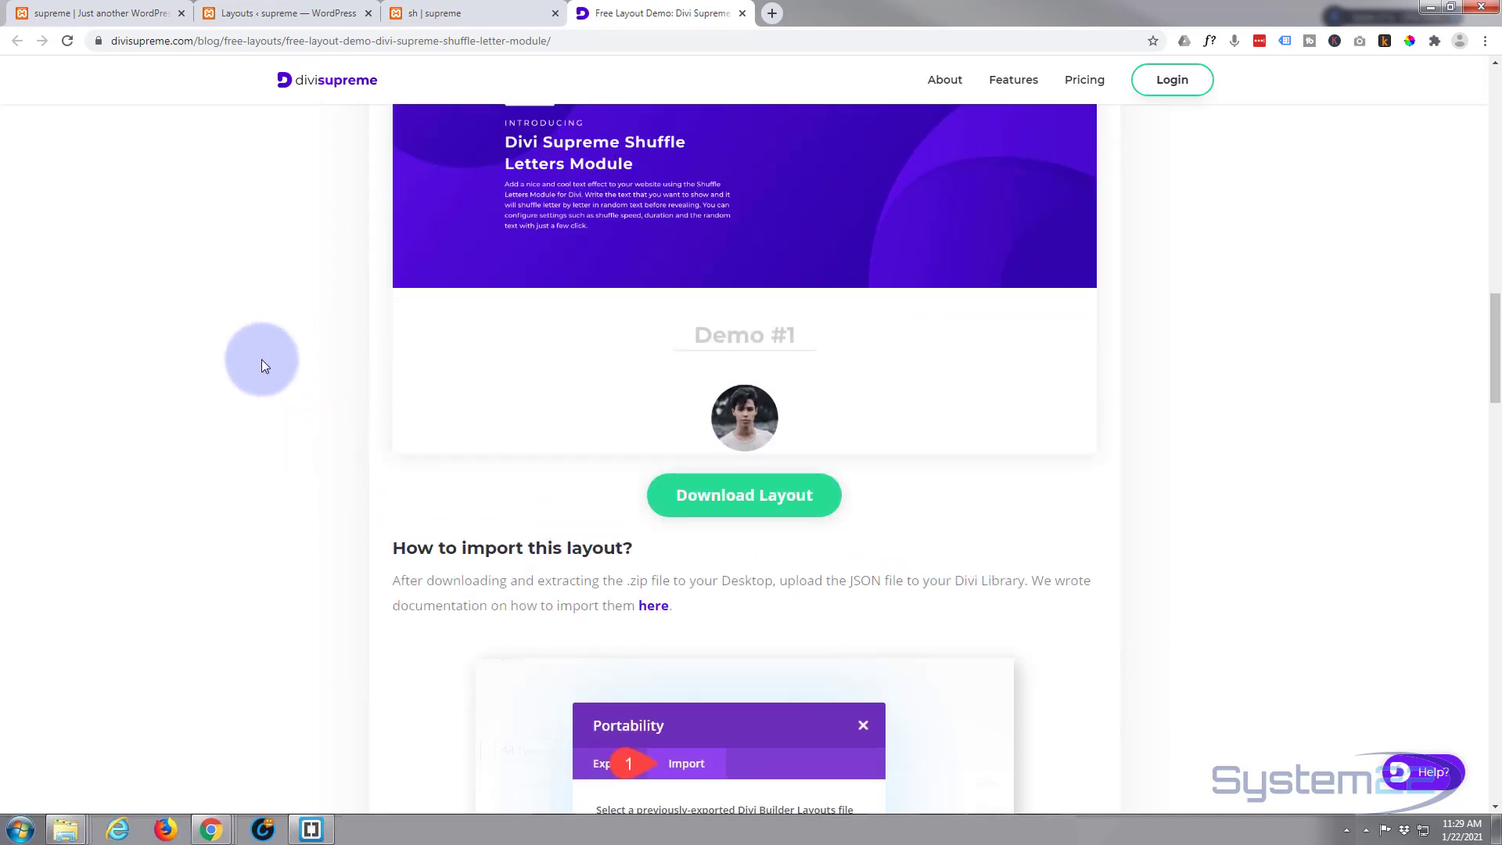
Examine the shuffle letter effects in the Demo #1 and Demo #2 sections of the finished sh page.
{"action": "left_click", "coordinate": [438, 16]}
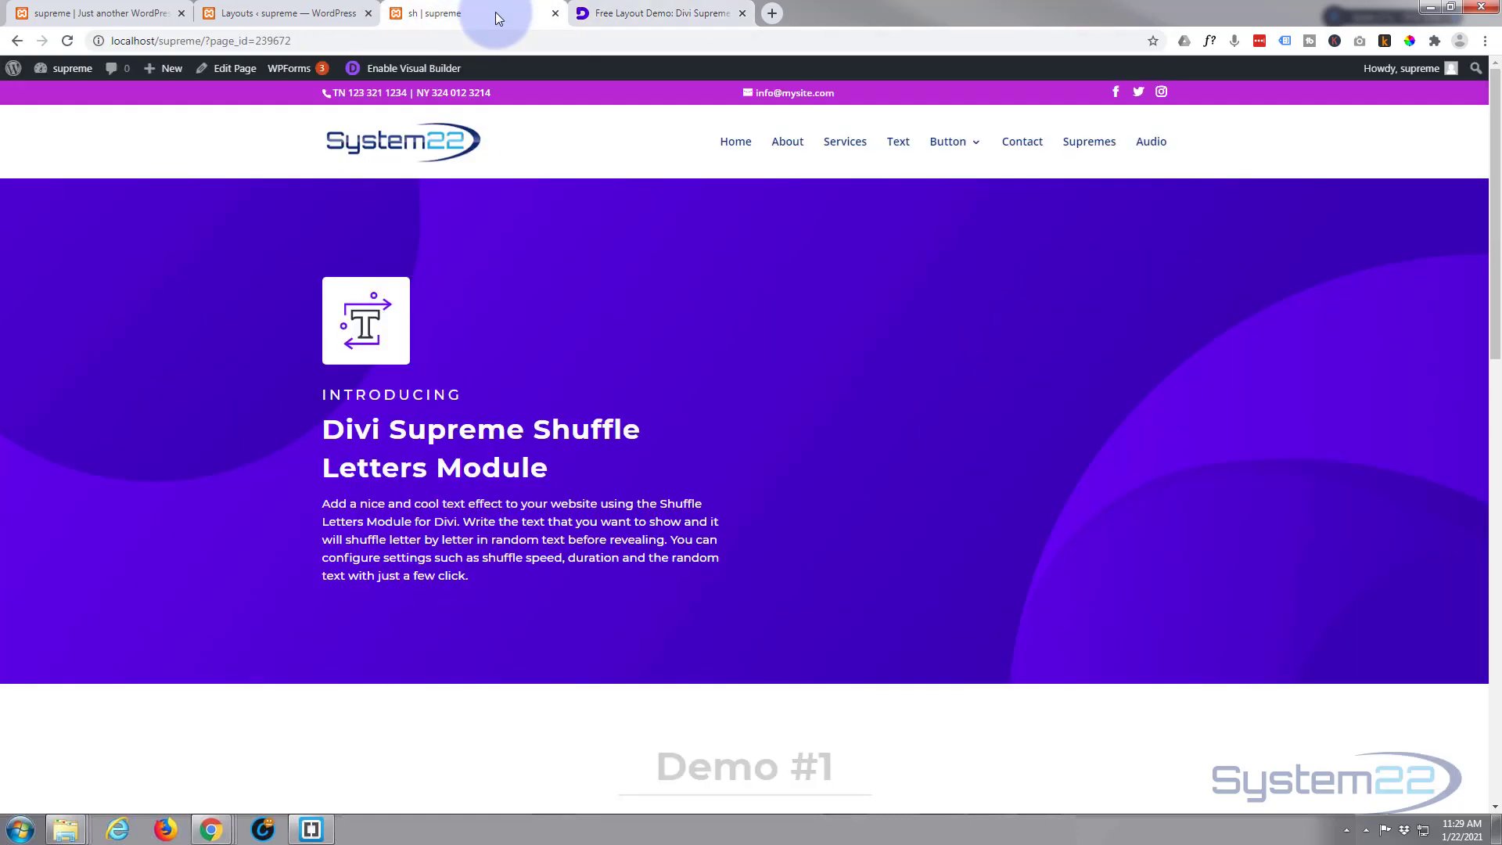
{"action": "scroll", "coordinate": [156, 431], "scroll_direction": "down", "scroll_amount": 6}
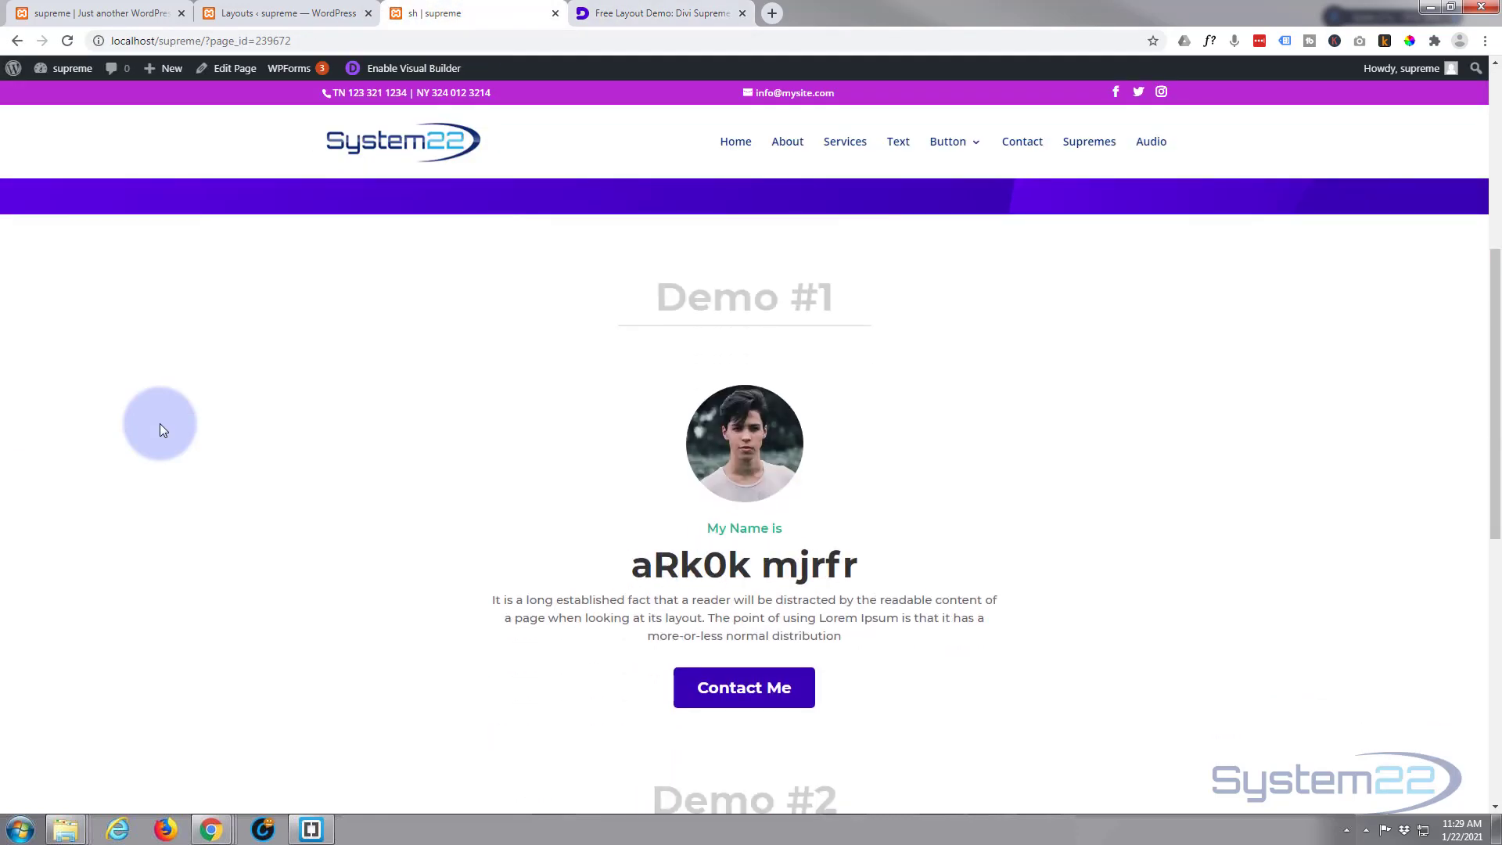
{"action": "scroll", "coordinate": [160, 425], "scroll_direction": "down", "scroll_amount": 7}
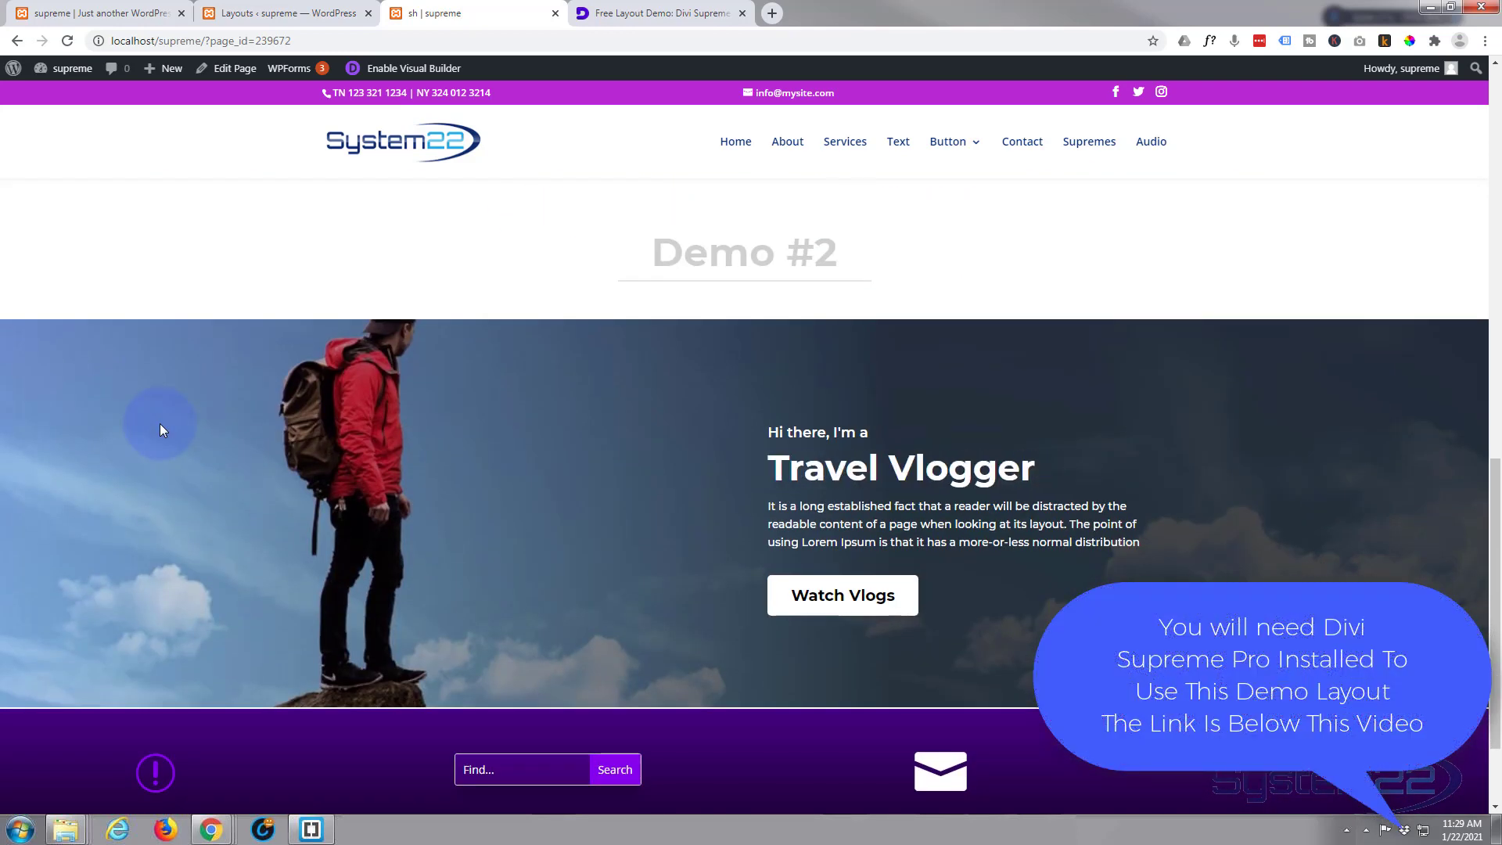
{"action": "scroll", "coordinate": [160, 425], "scroll_direction": "up", "scroll_amount": 10}
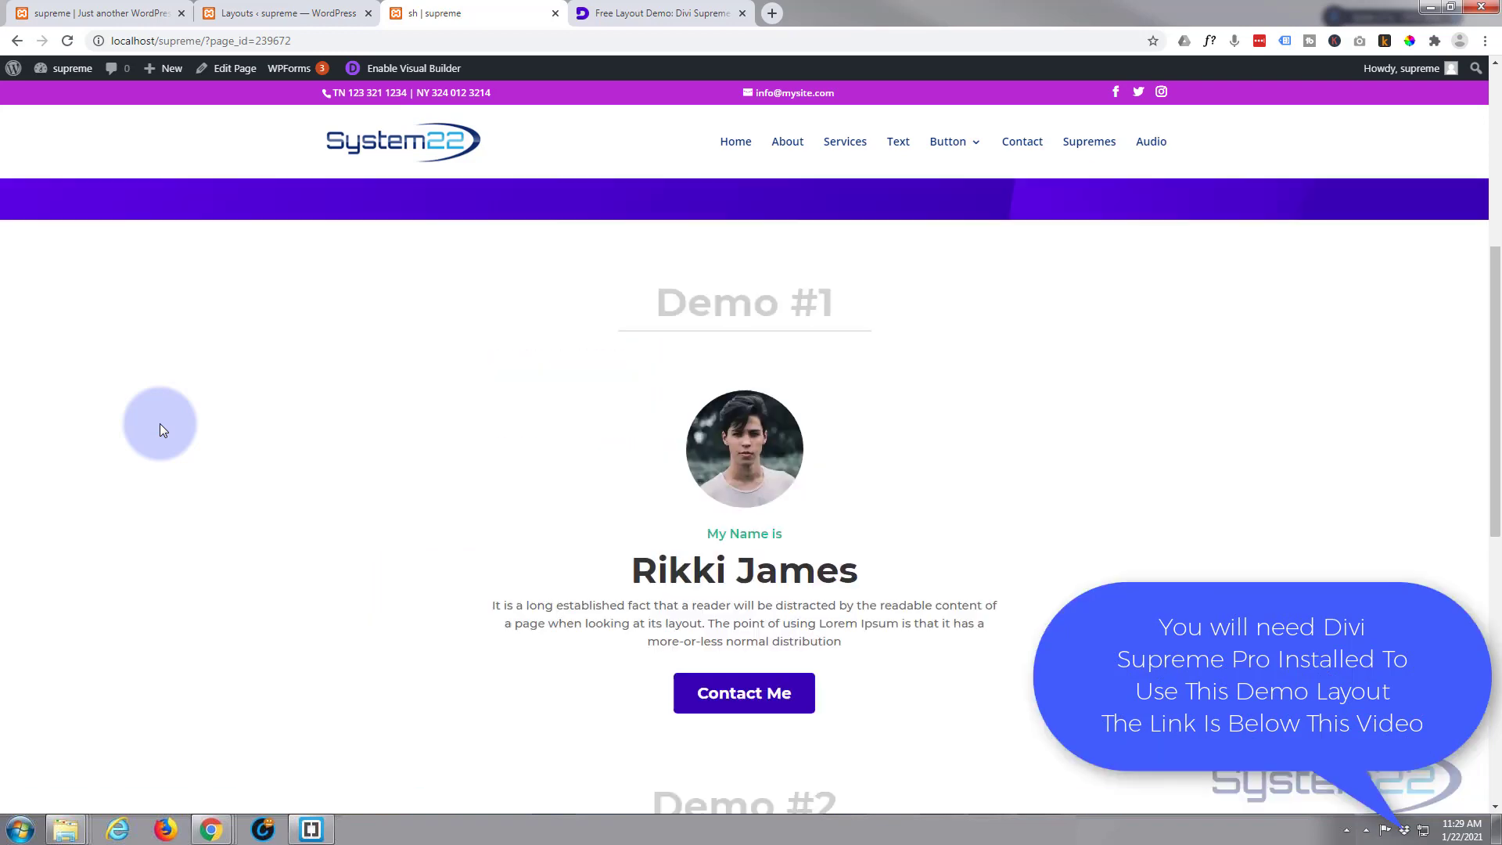
{"action": "scroll", "coordinate": [159, 430], "scroll_direction": "up", "scroll_amount": 3}
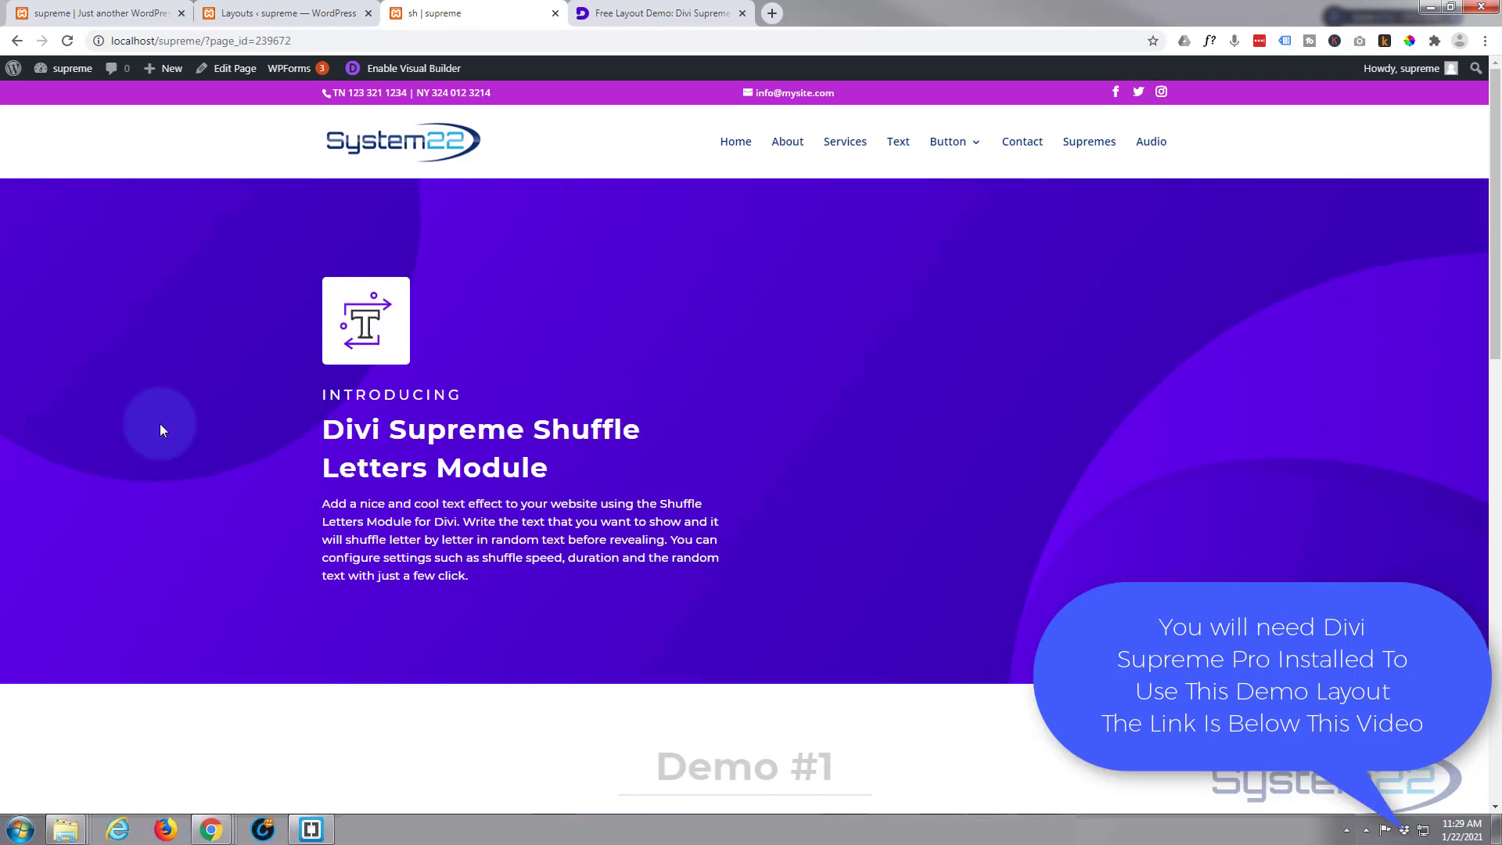
{"action": "scroll", "coordinate": [161, 424], "scroll_direction": "down", "scroll_amount": 5}
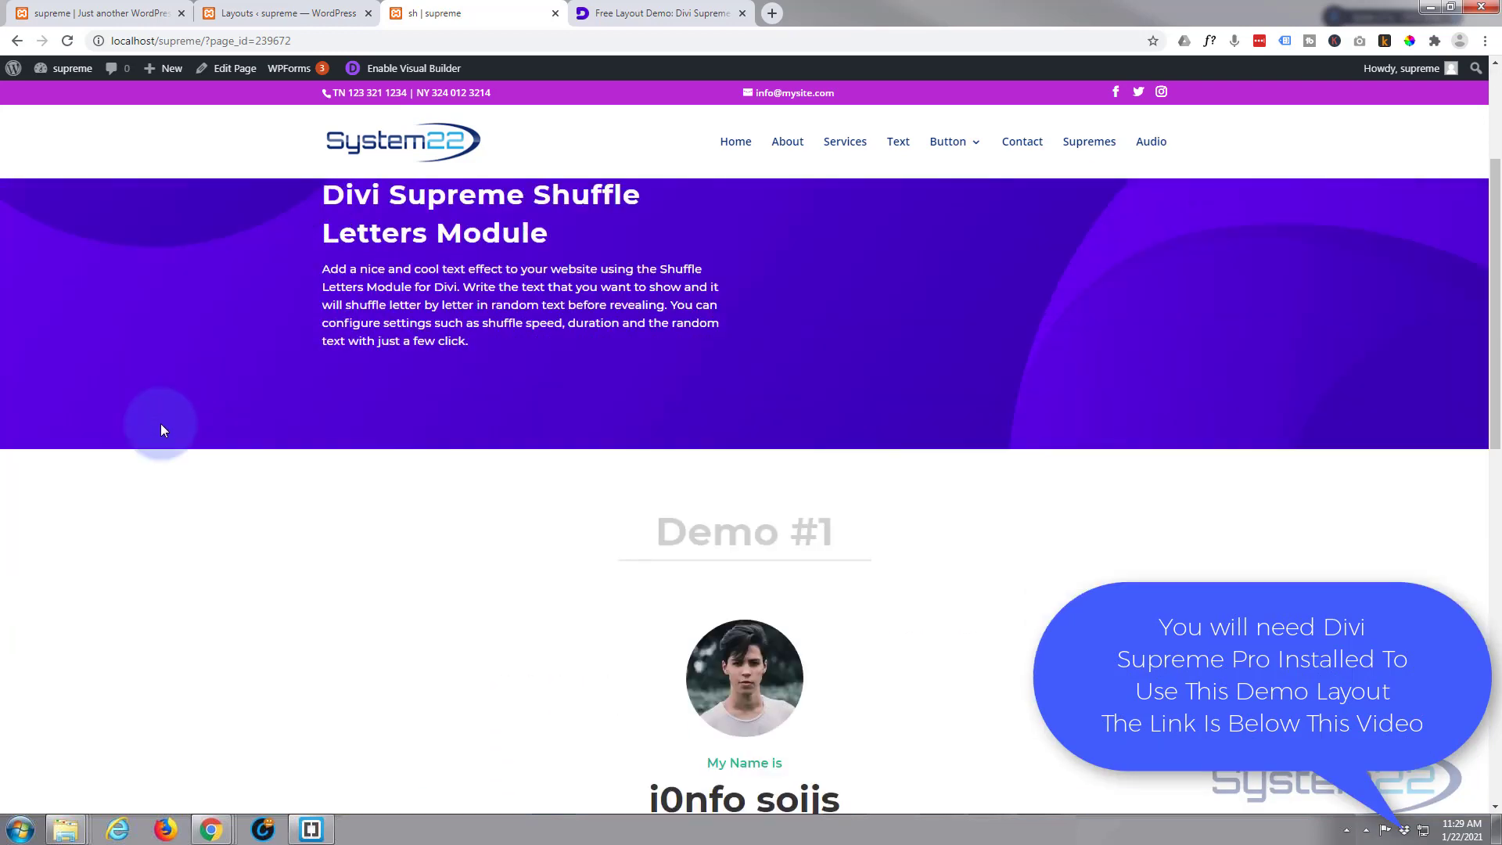
{"action": "scroll", "coordinate": [162, 424], "scroll_direction": "down", "scroll_amount": 7}
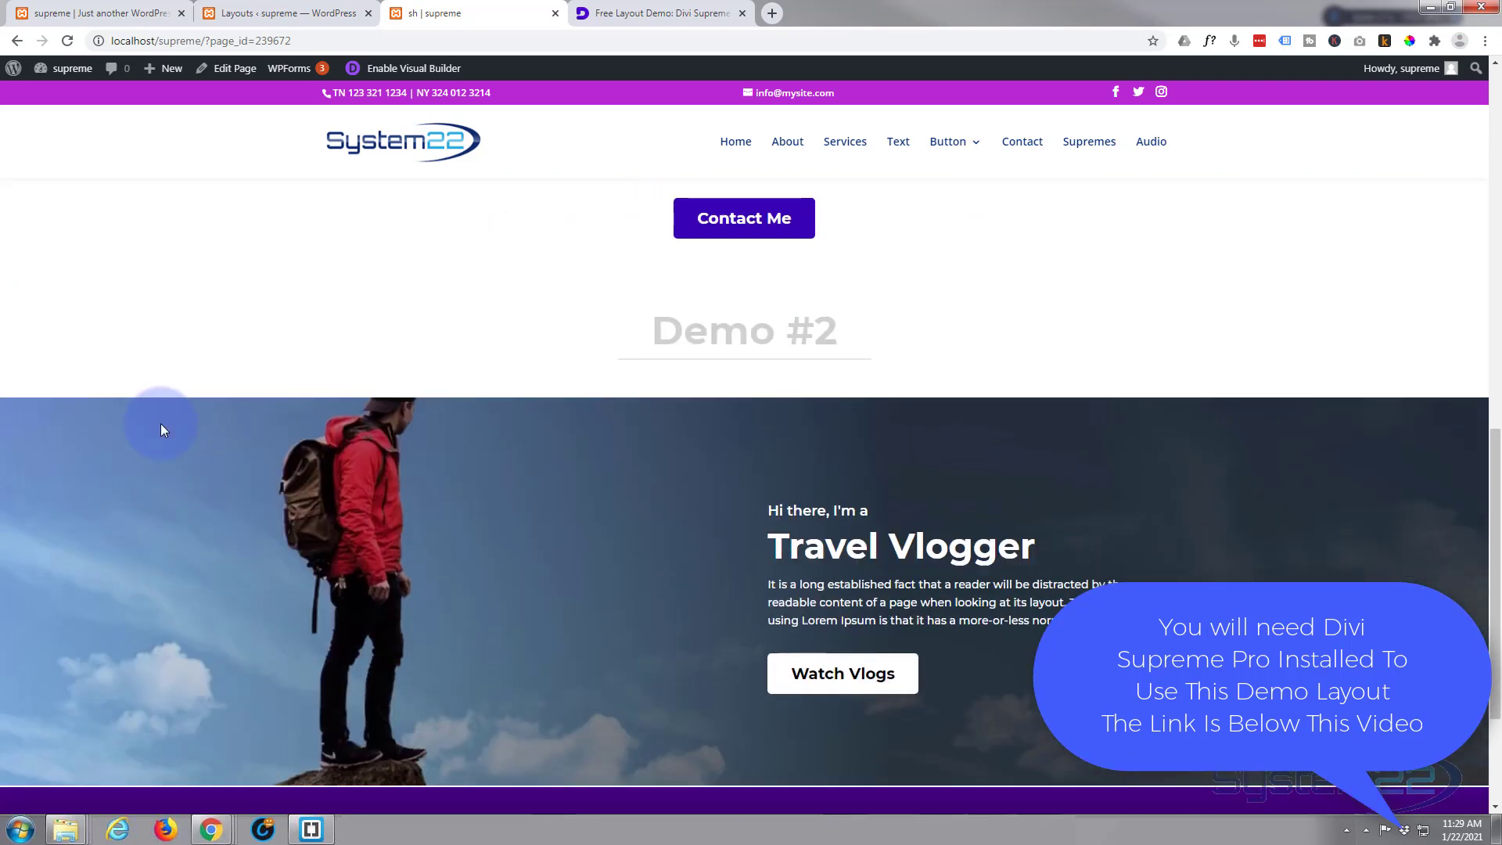
{"action": "scroll", "coordinate": [161, 424], "scroll_direction": "up", "scroll_amount": 7}
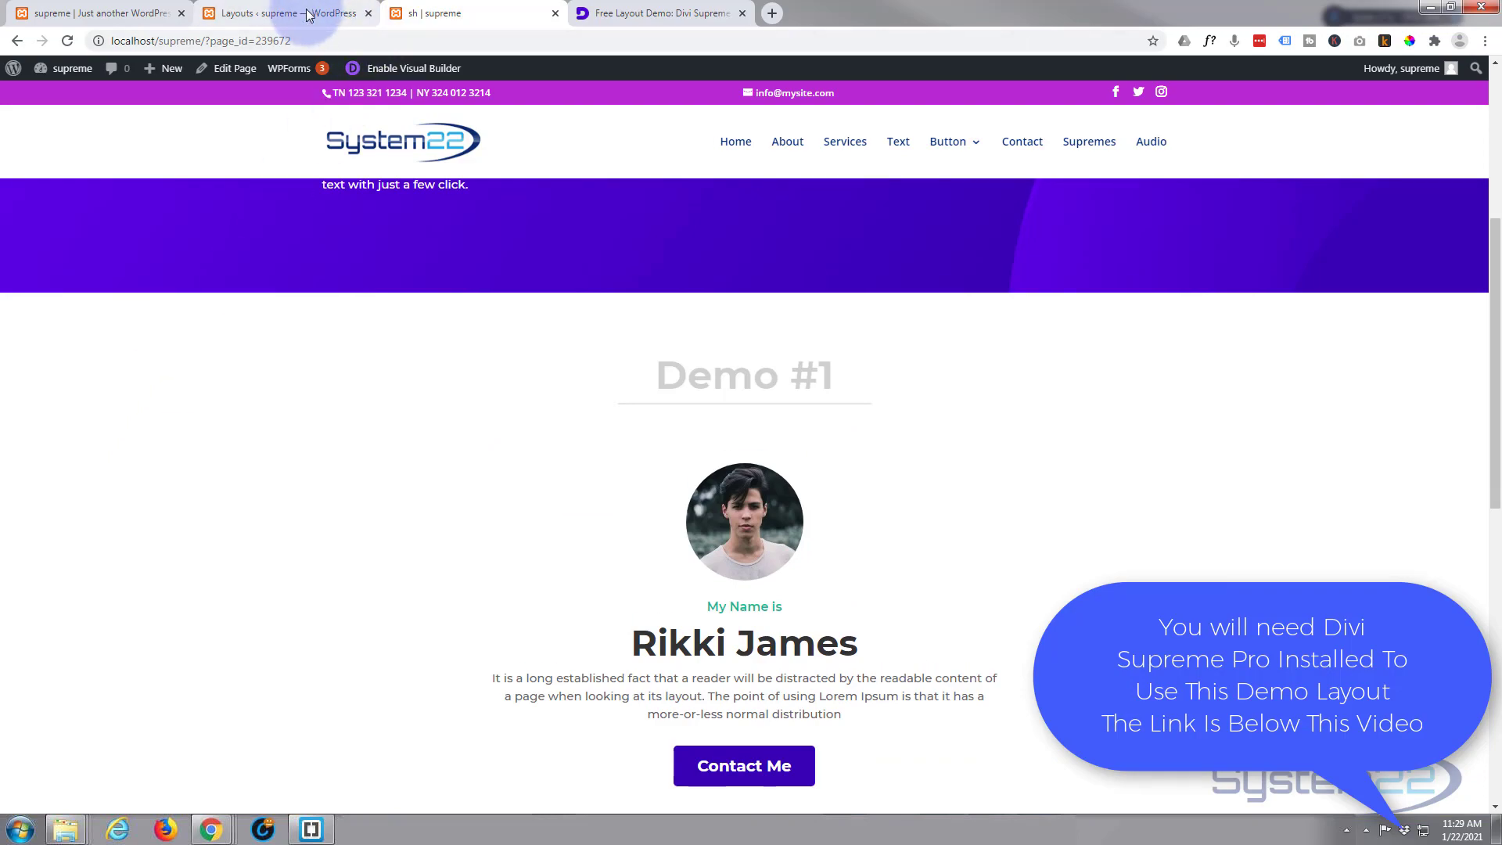
Download the Shuffle Letter Module layout from the Divi Supreme post and extract its zip archive within the sup folder.
{"action": "left_click", "coordinate": [602, 13]}
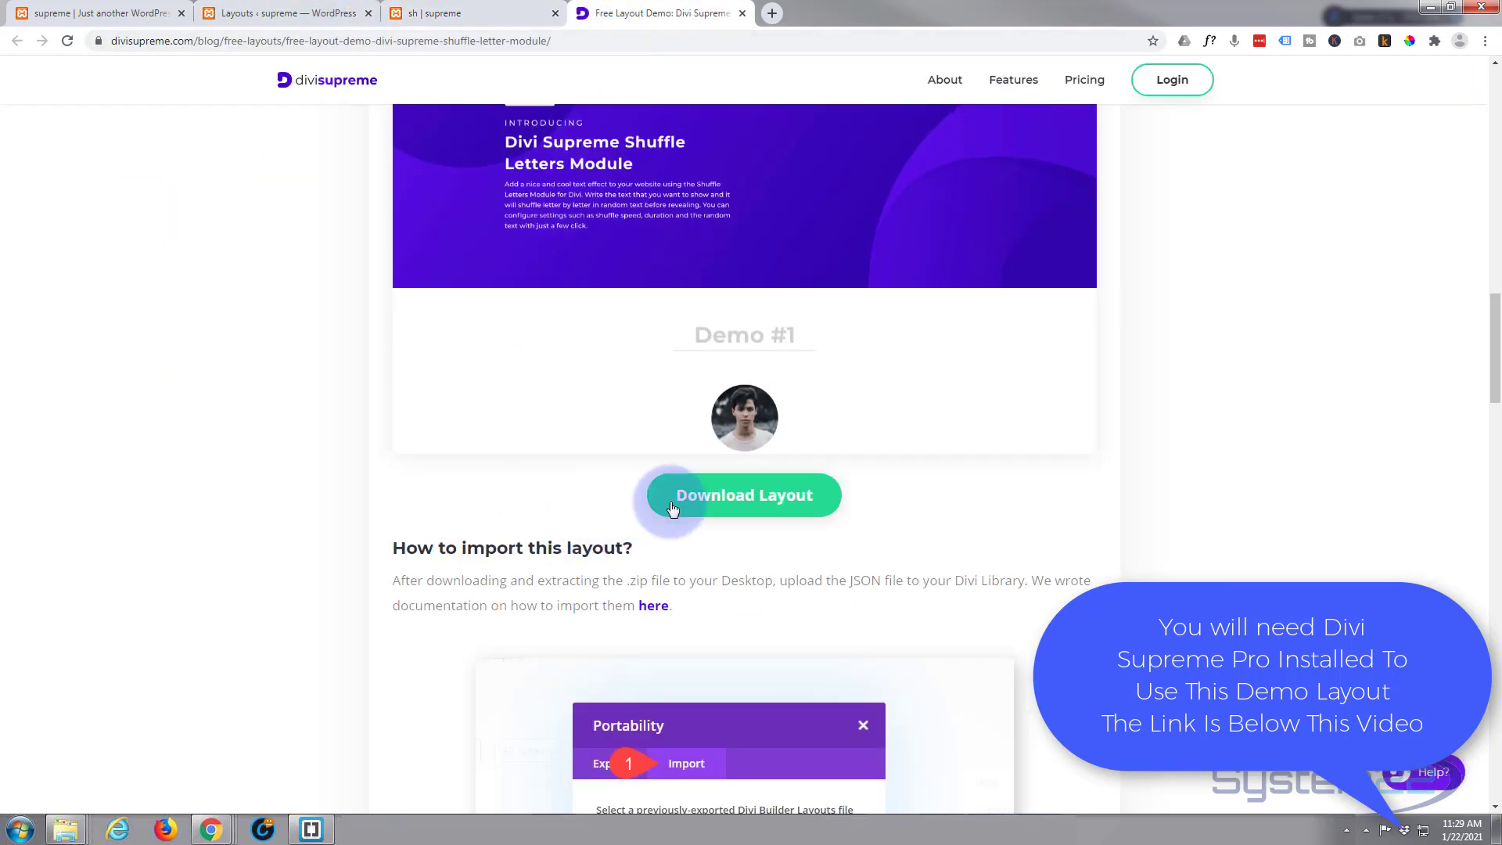
{"action": "left_click", "coordinate": [747, 506]}
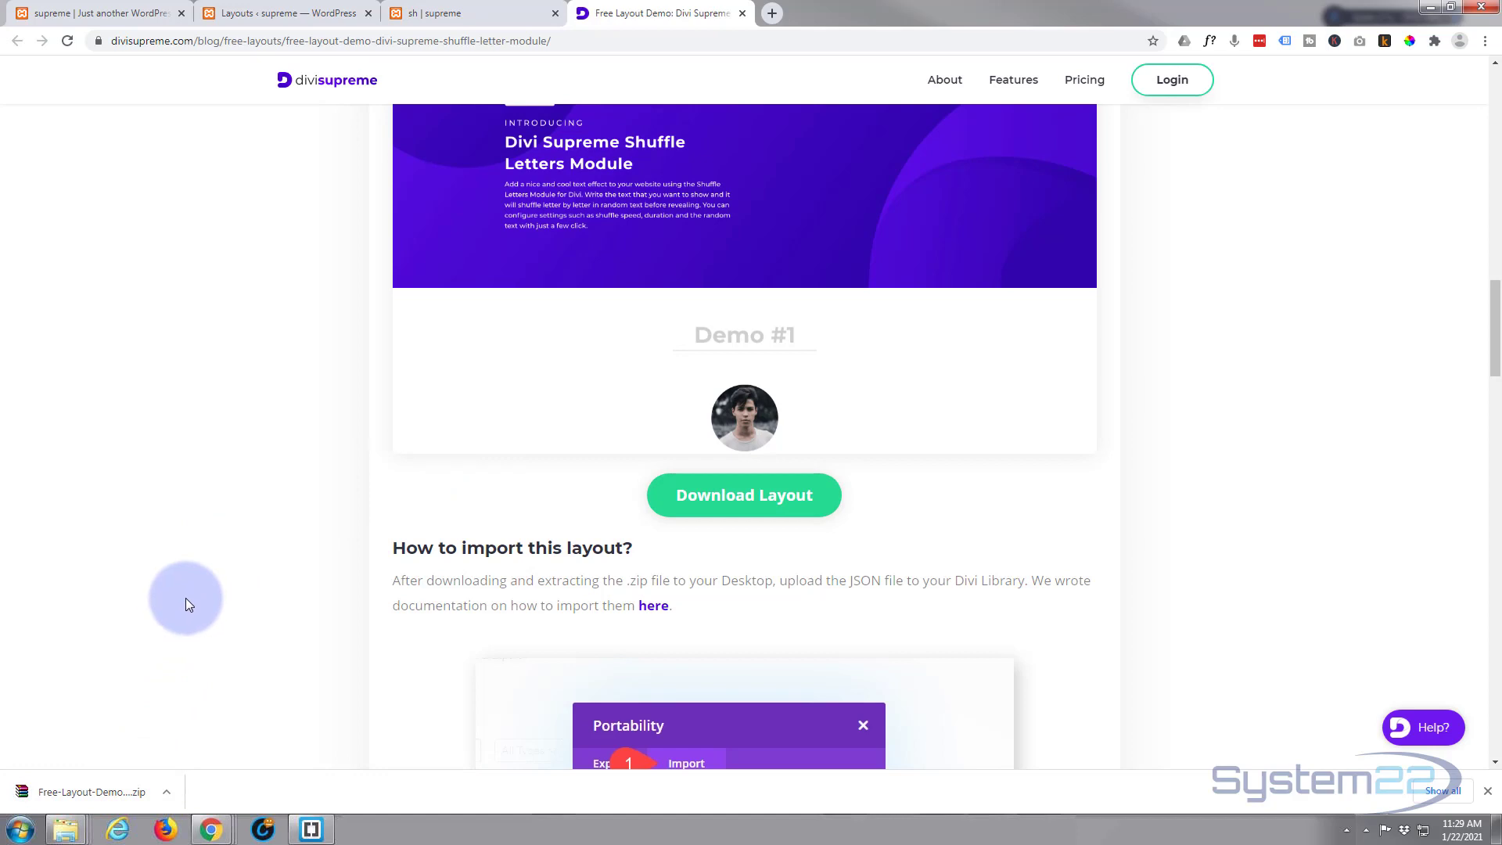
{"action": "left_click_drag", "start_coordinate": [0, 229], "coordinate": [187, 265]}
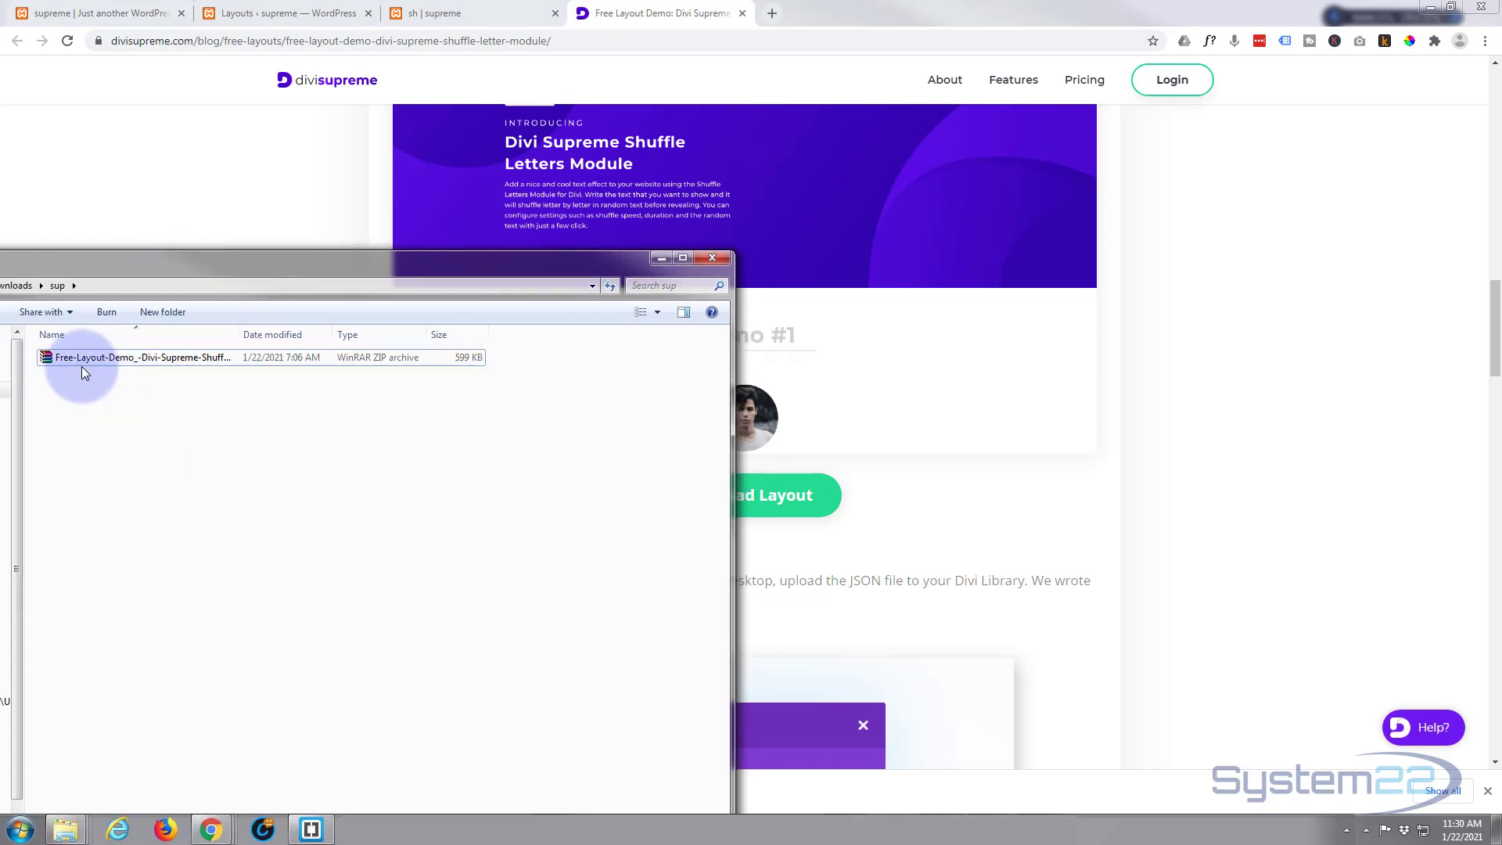
{"action": "left_click", "coordinate": [45, 357]}
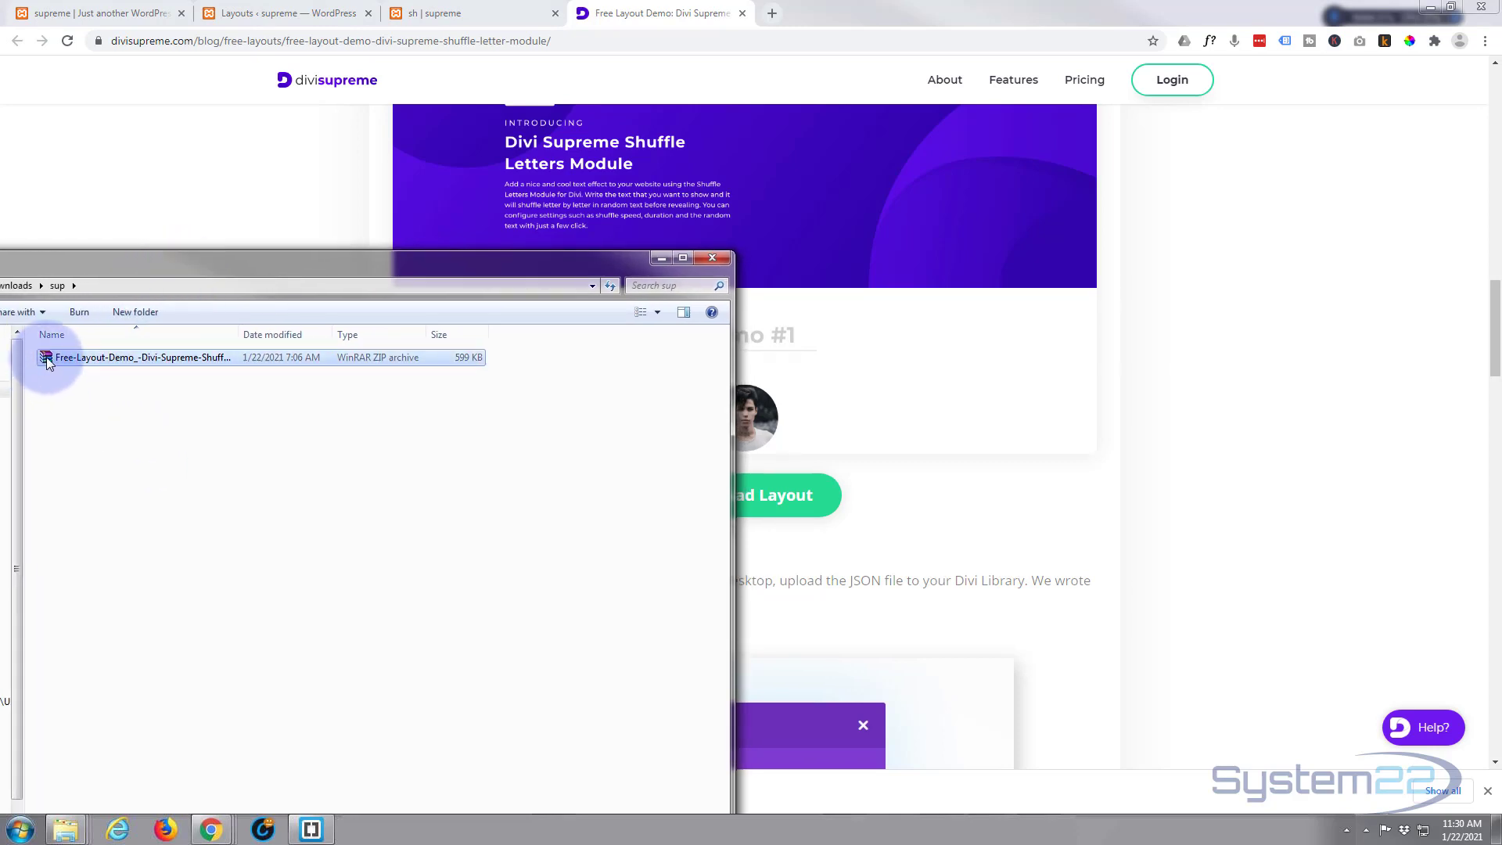
{"action": "right_click", "coordinate": [46, 356]}
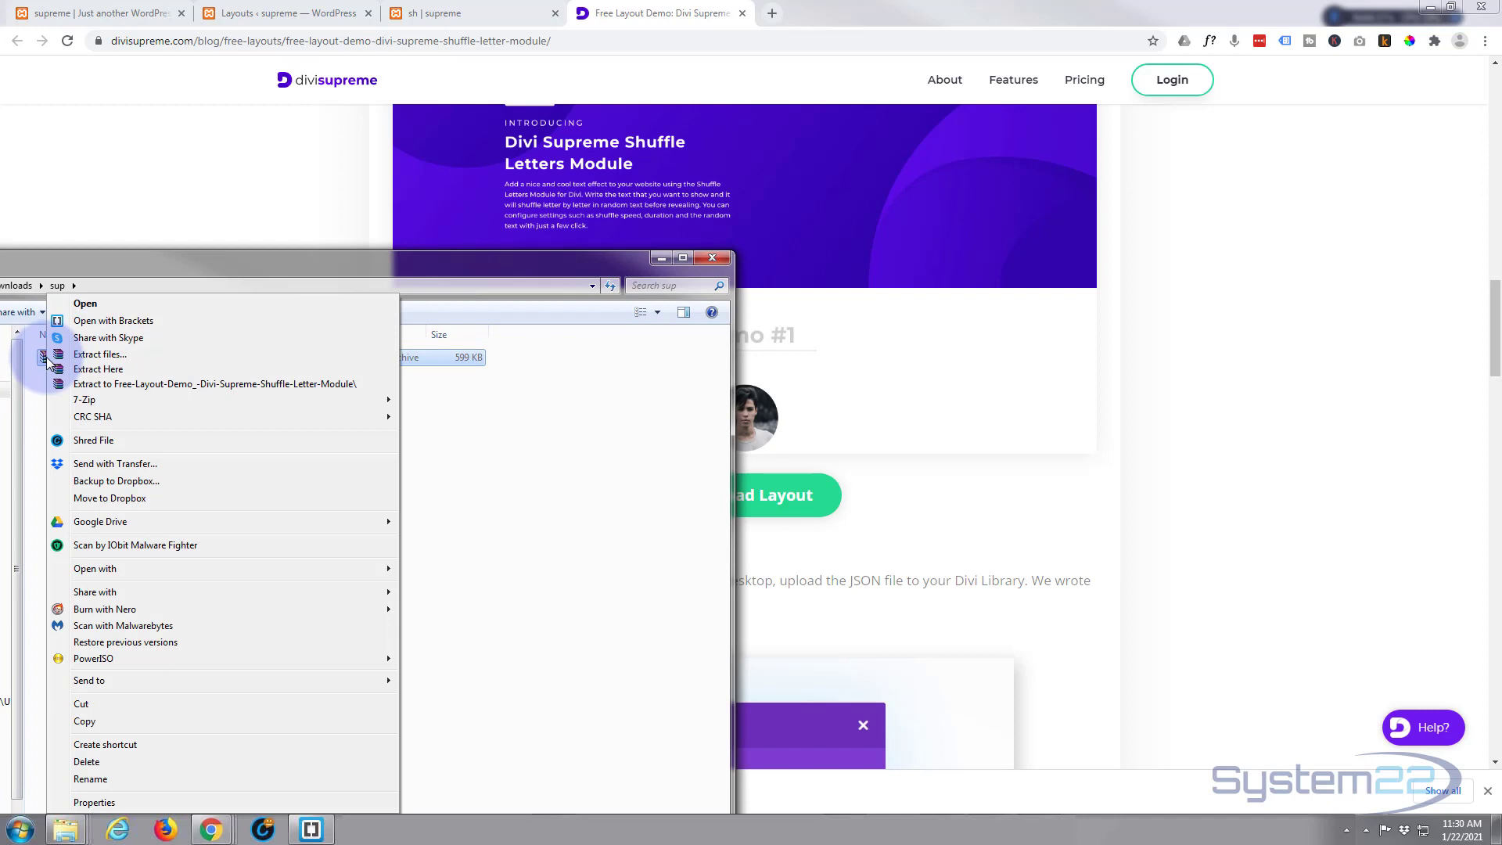
{"action": "left_click", "coordinate": [117, 383]}
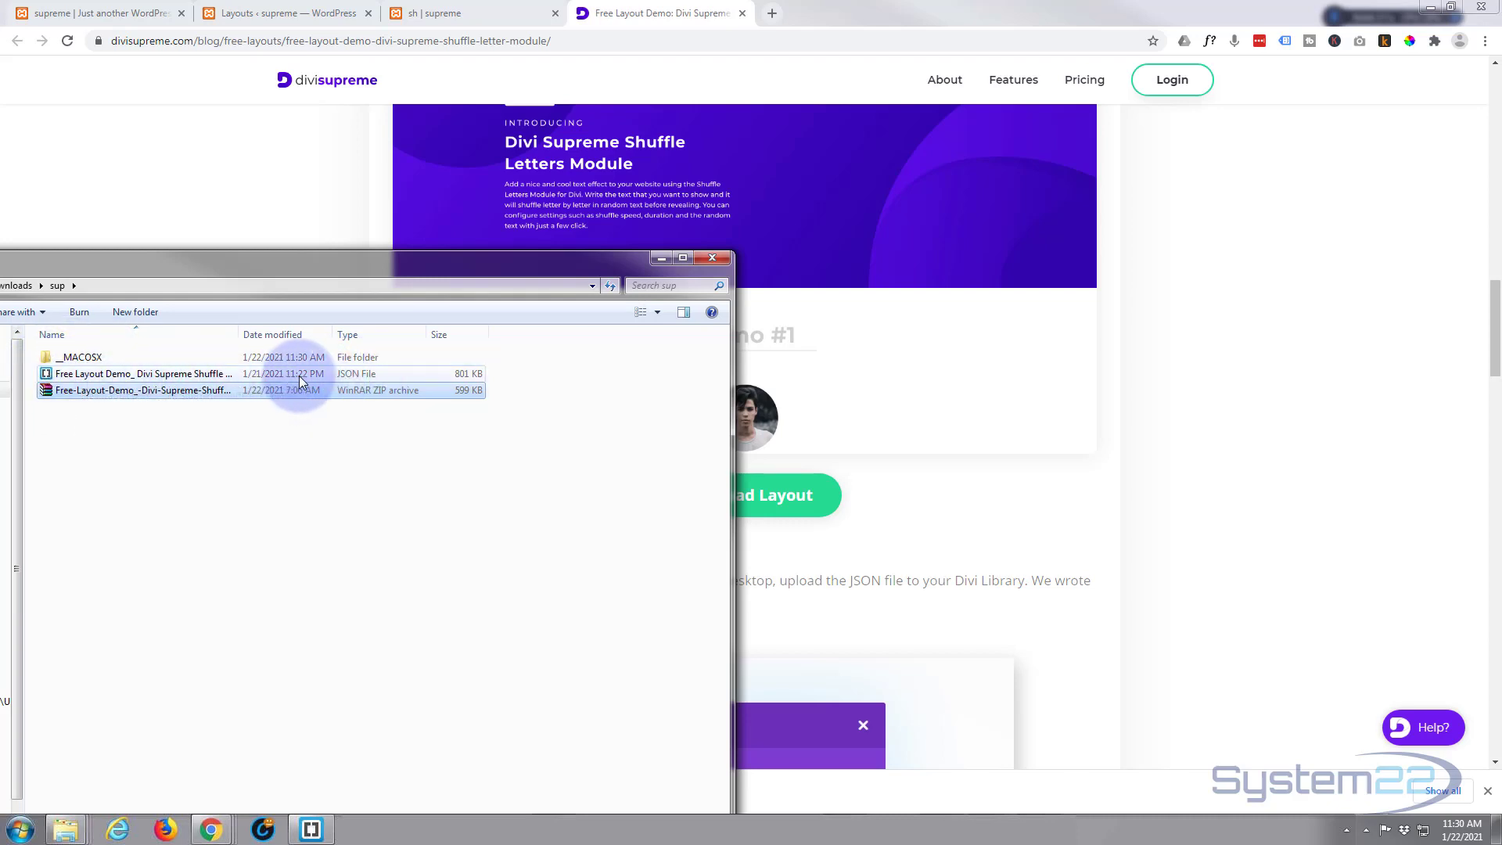
{"action": "left_click_drag", "start_coordinate": [317, 274], "coordinate": [0, 278]}
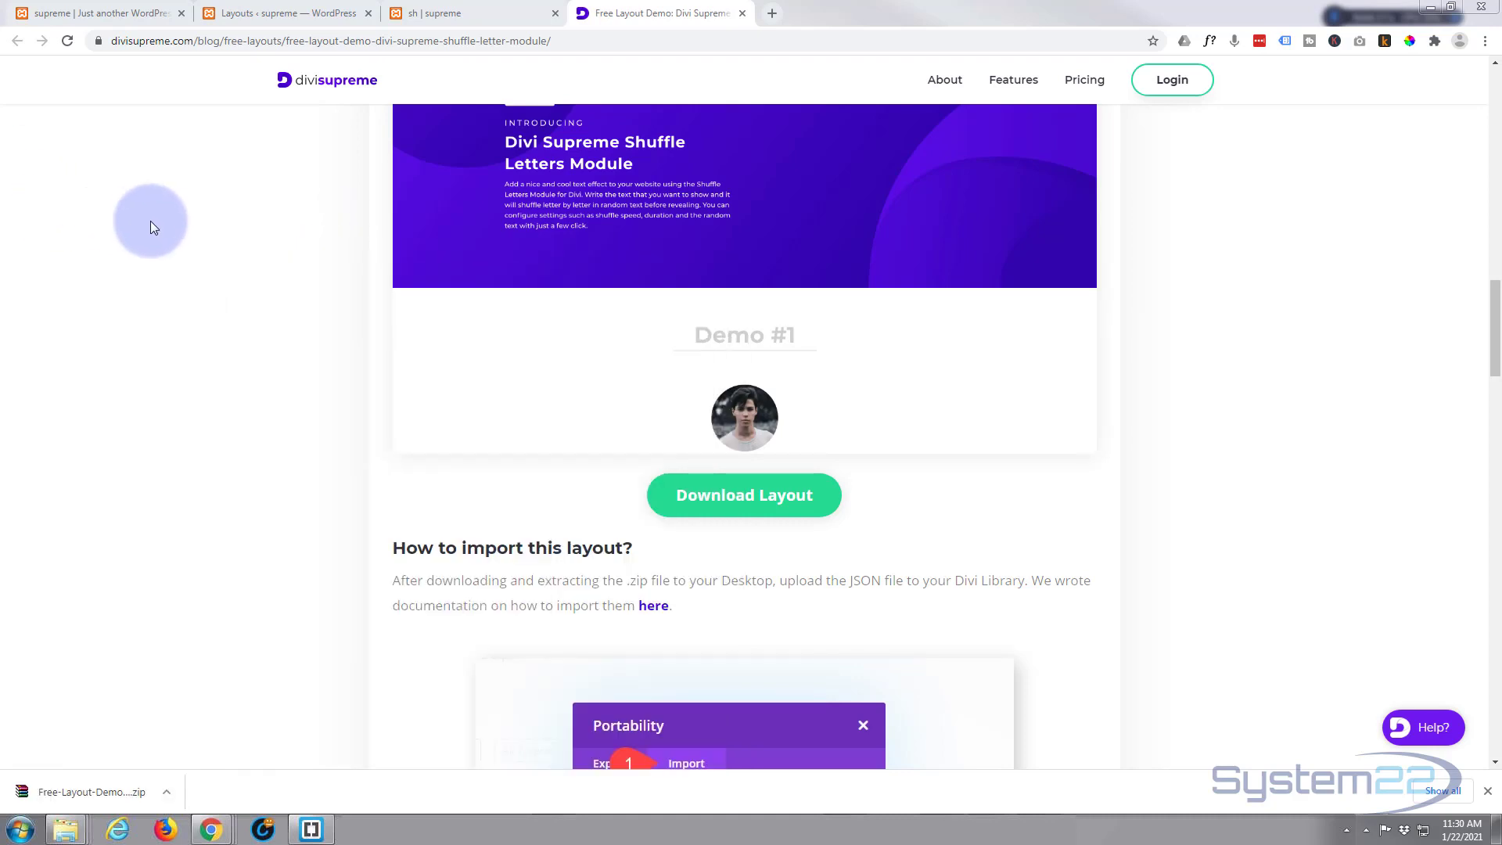
Import the extracted Shuffle Letter Module JSON file into the Divi Library layouts in the WordPress admin.
{"action": "left_click", "coordinate": [162, 18]}
{"action": "left_click", "coordinate": [226, 14]}
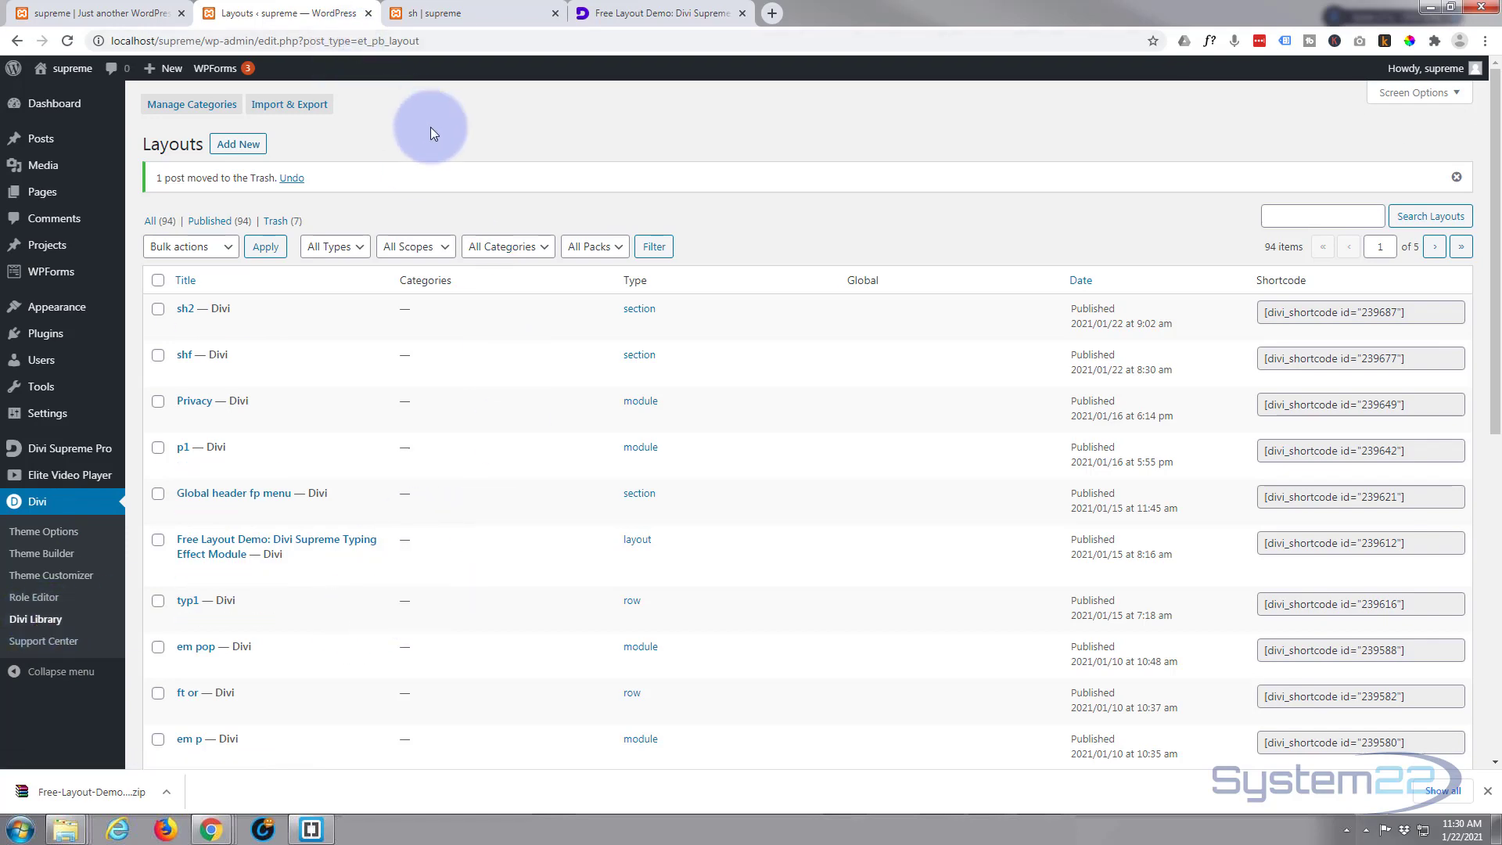
{"action": "left_click", "coordinate": [298, 108]}
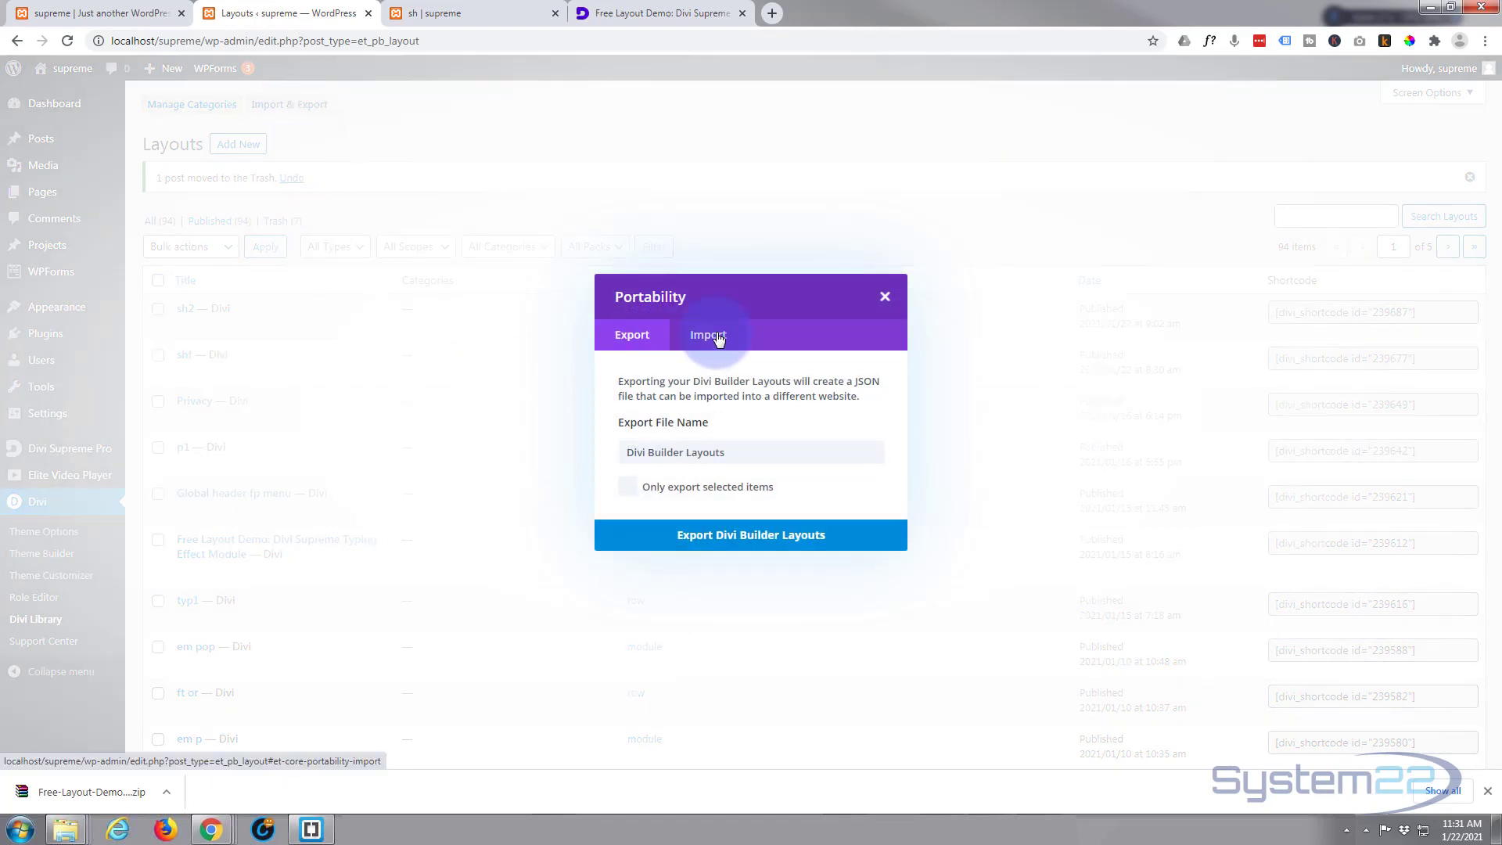
{"action": "left_click", "coordinate": [712, 338]}
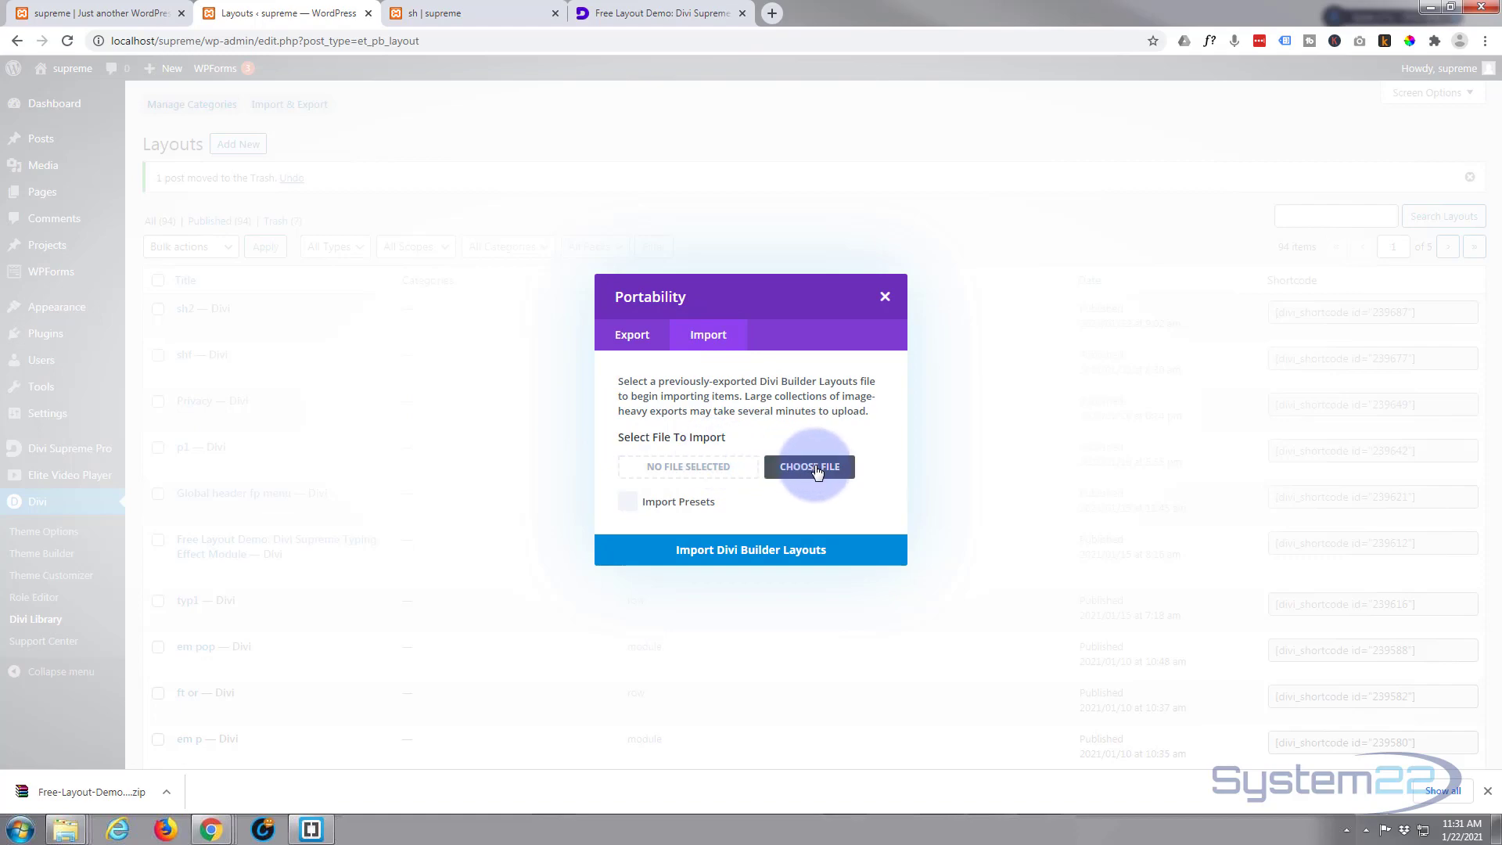
{"action": "left_click_drag", "start_coordinate": [0, 368], "coordinate": [707, 525]}
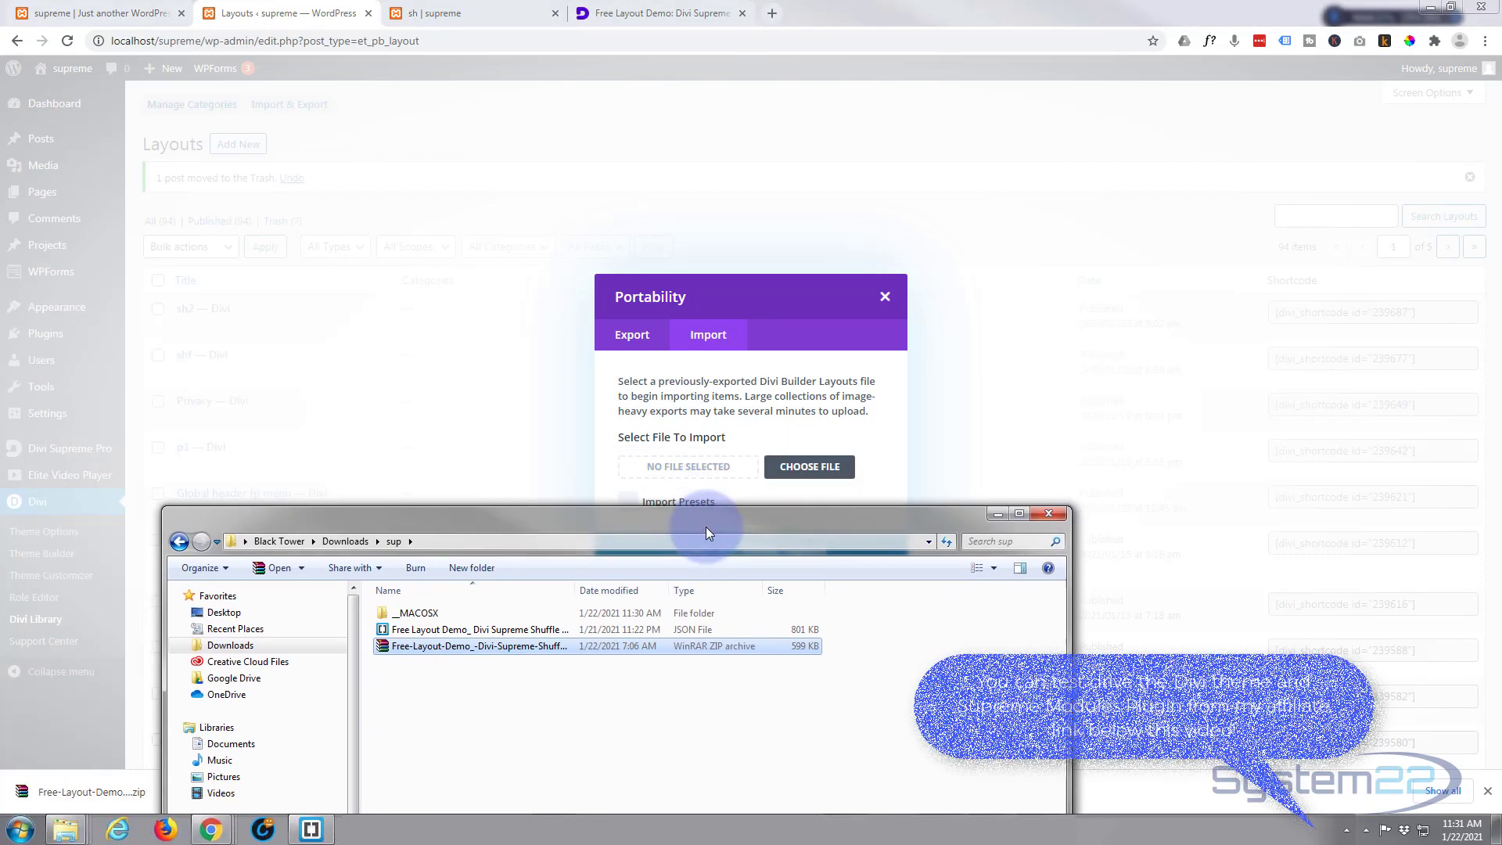
{"action": "left_click", "coordinate": [441, 628]}
{"action": "left_click_drag", "start_coordinate": [442, 632], "coordinate": [673, 470]}
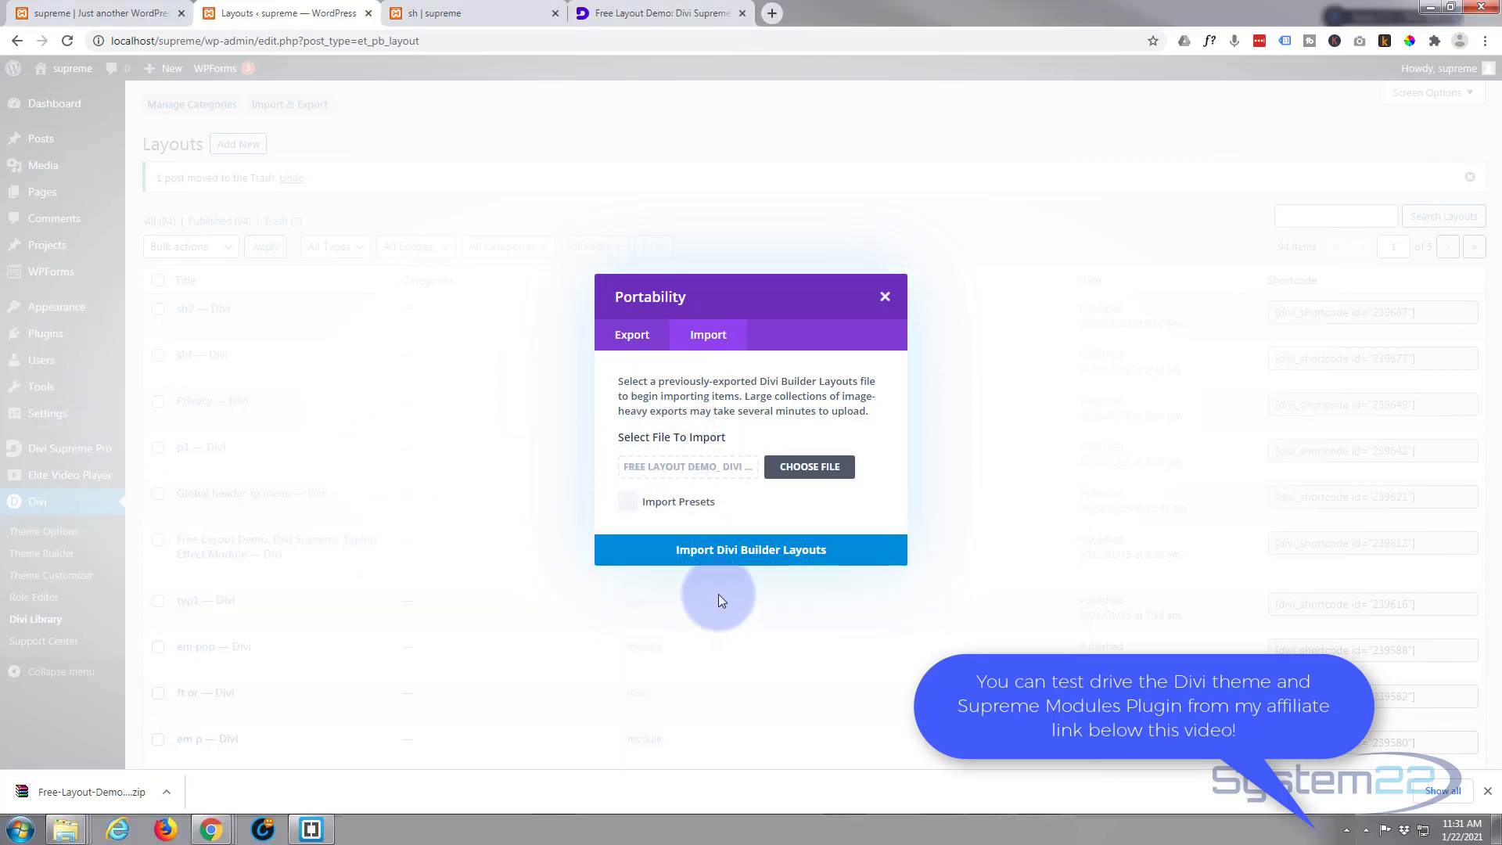
{"action": "left_click", "coordinate": [764, 553]}
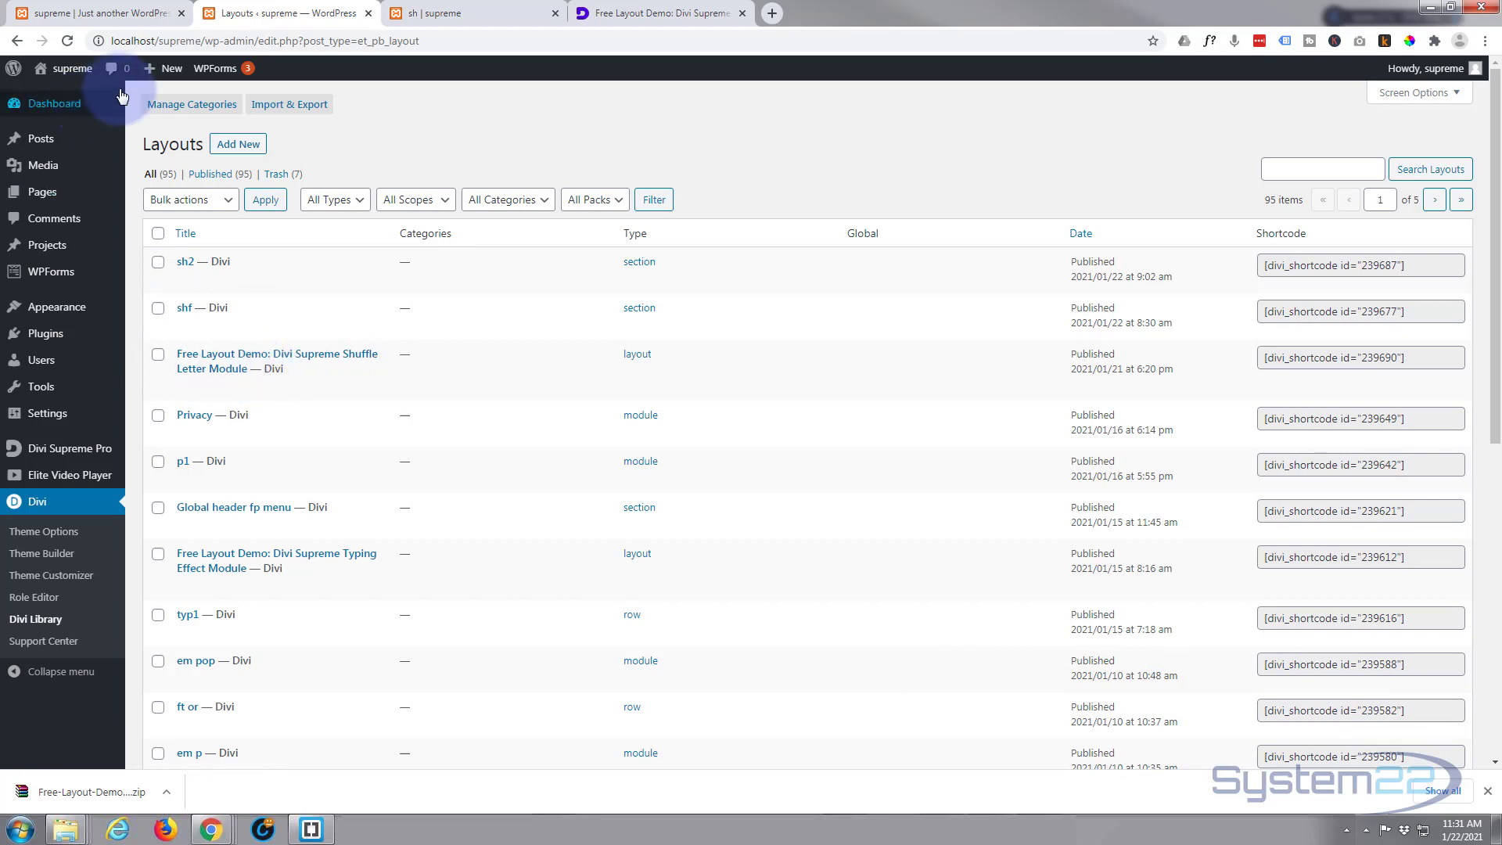
Create a new WordPress page titled "shuffle" and open it for editing with the Divi Builder.
{"action": "mouse_move", "coordinate": [160, 70]}
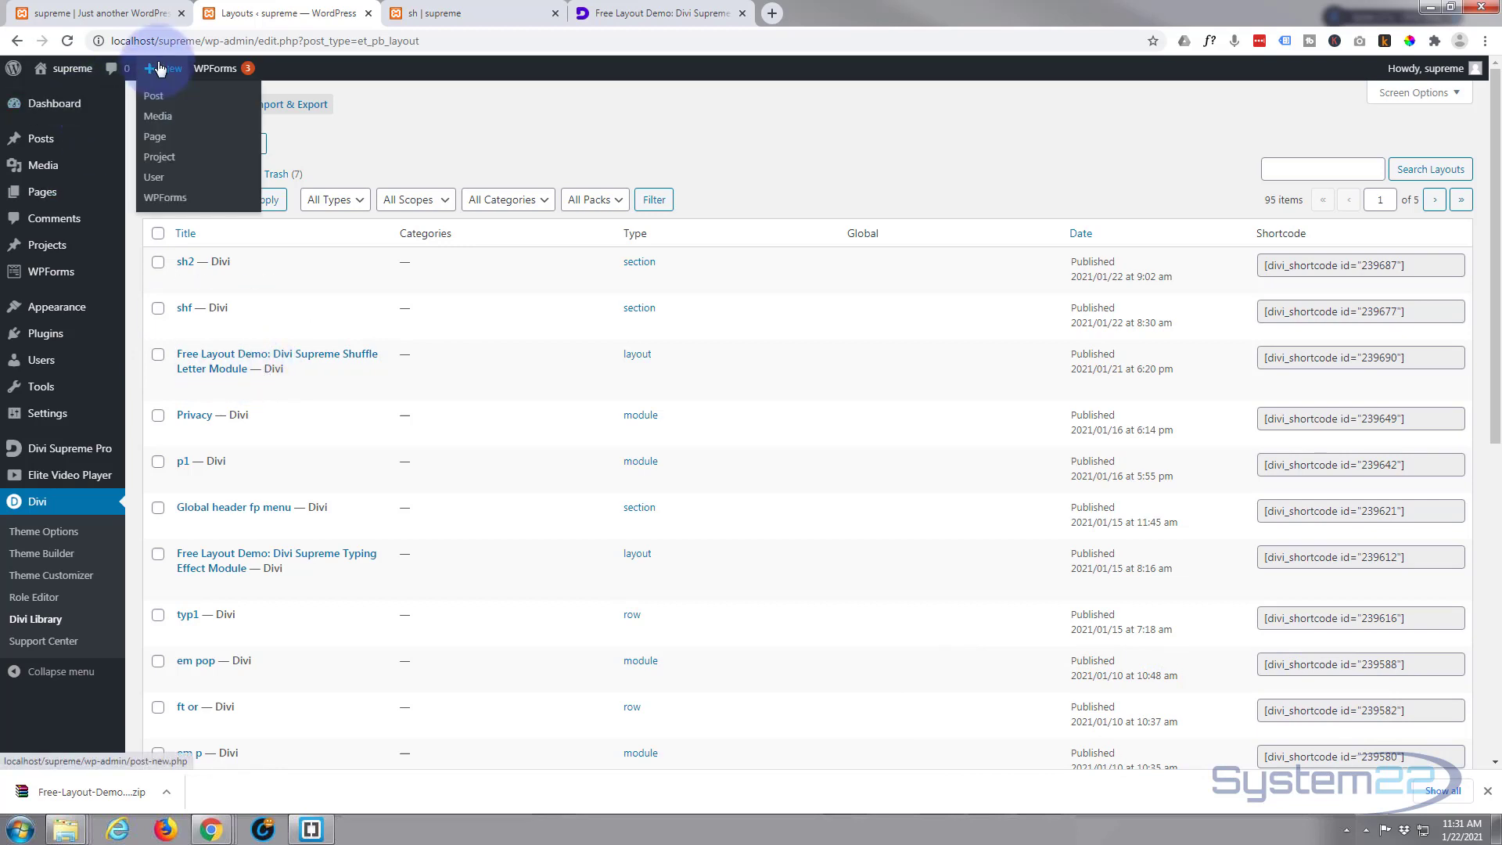
{"action": "left_click", "coordinate": [154, 139]}
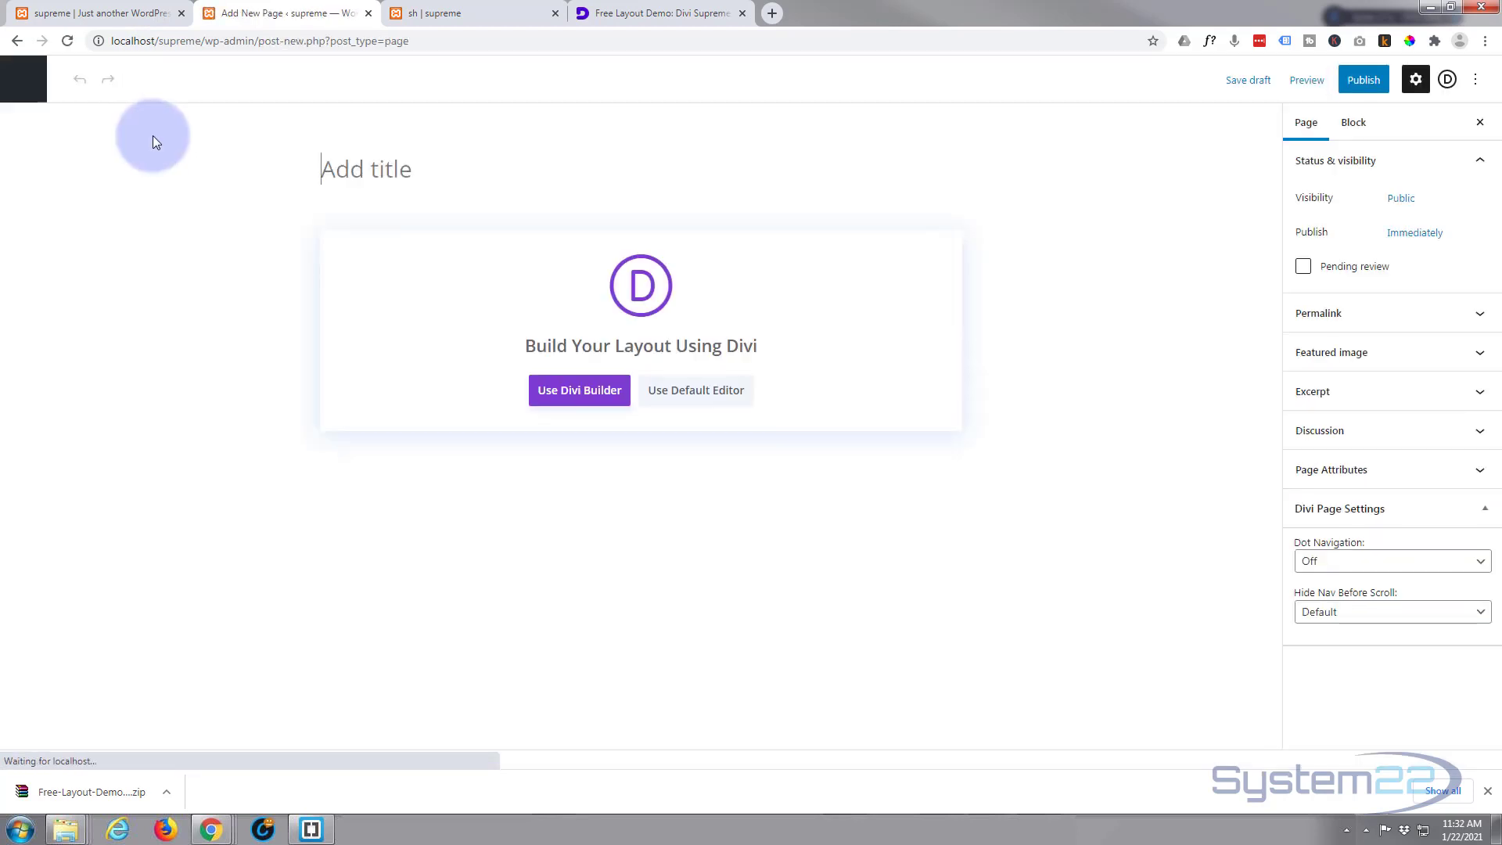
{"action": "type", "text": "shuff"}
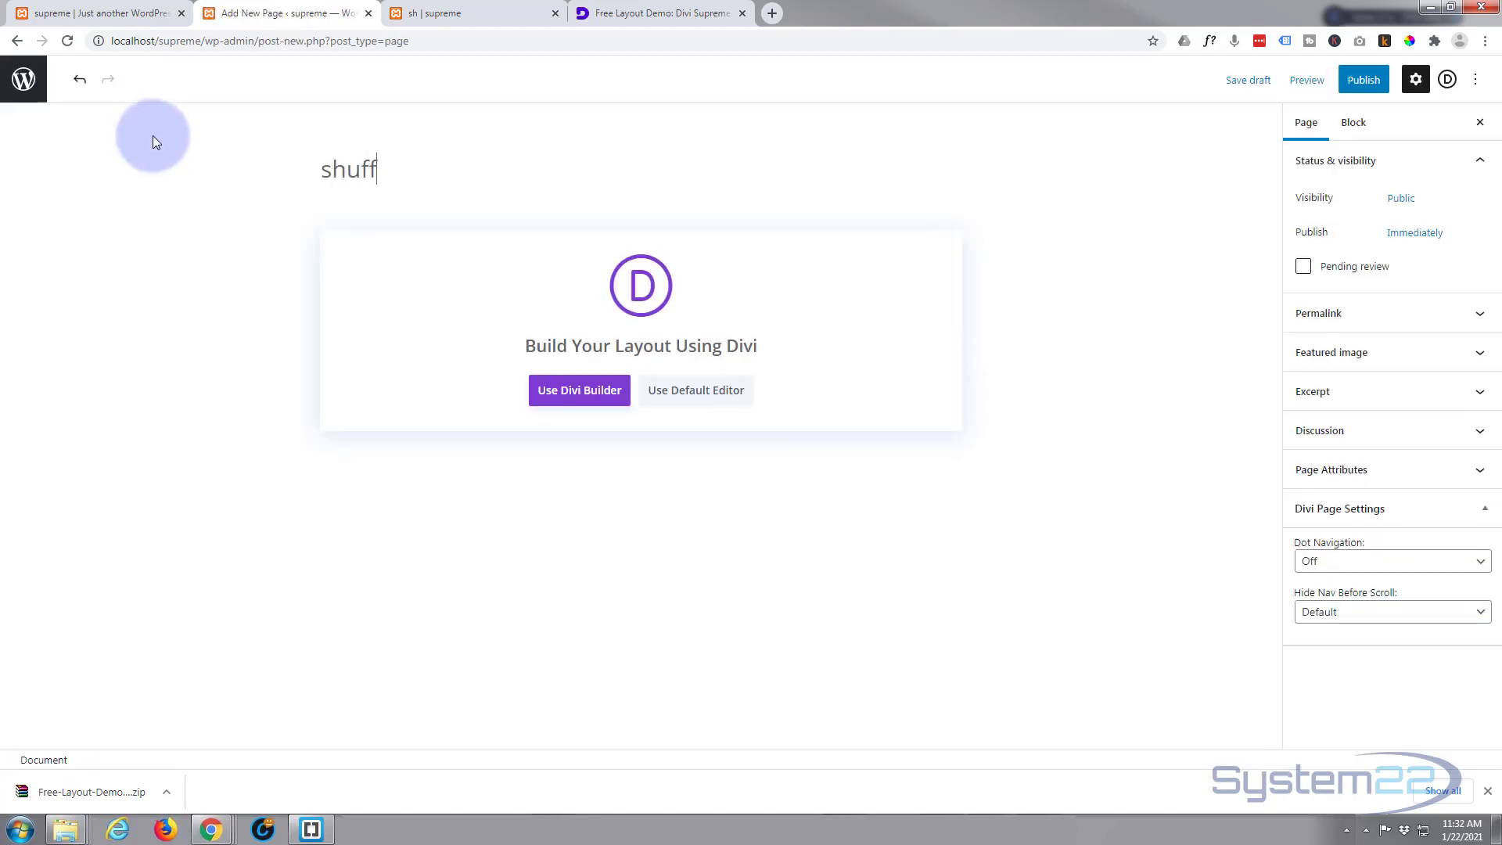
{"action": "type", "text": "le"}
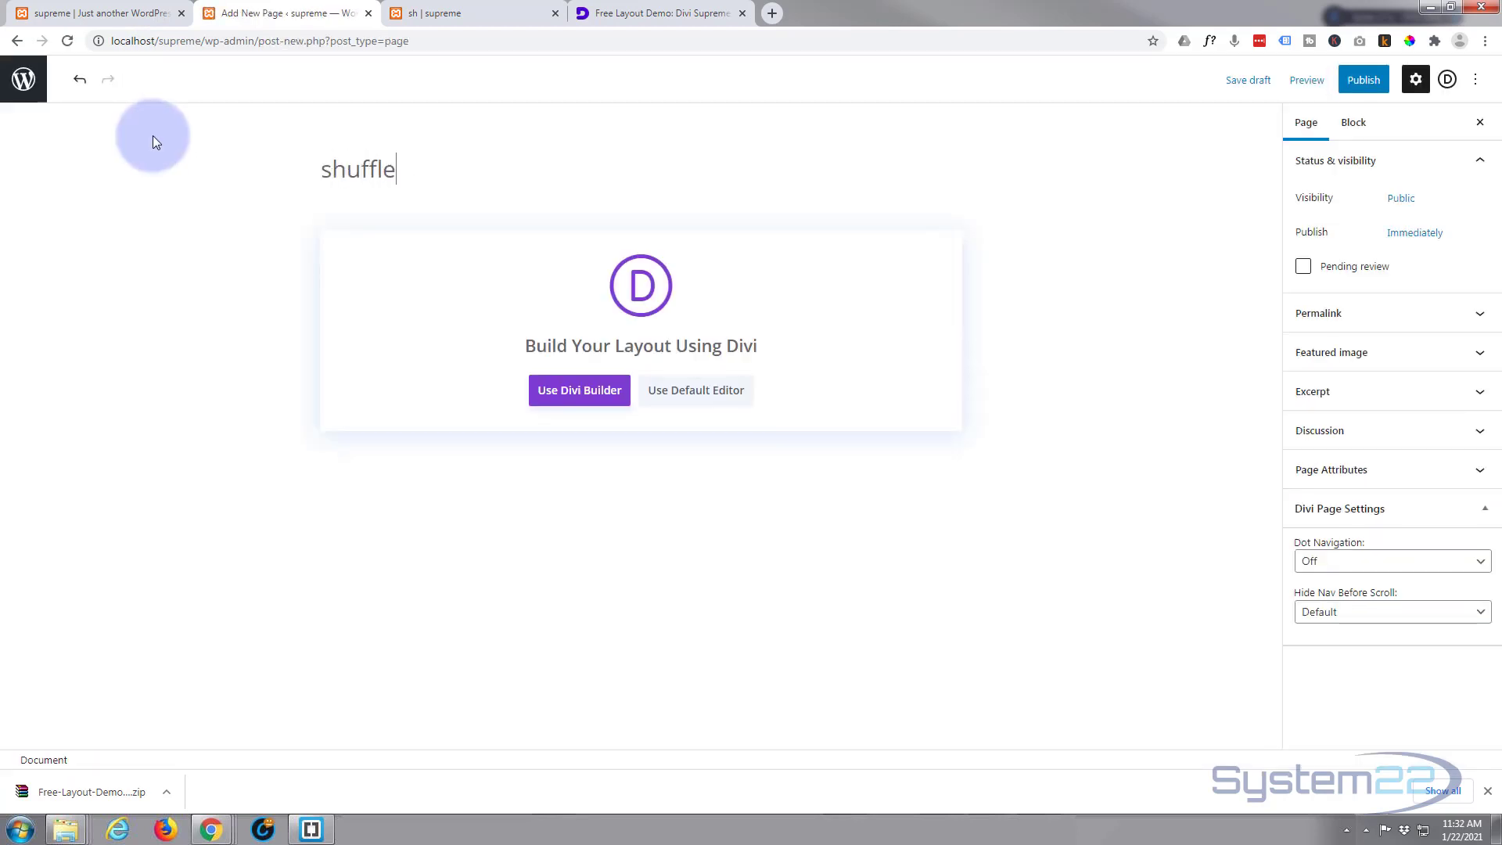
{"action": "left_click", "coordinate": [579, 391]}
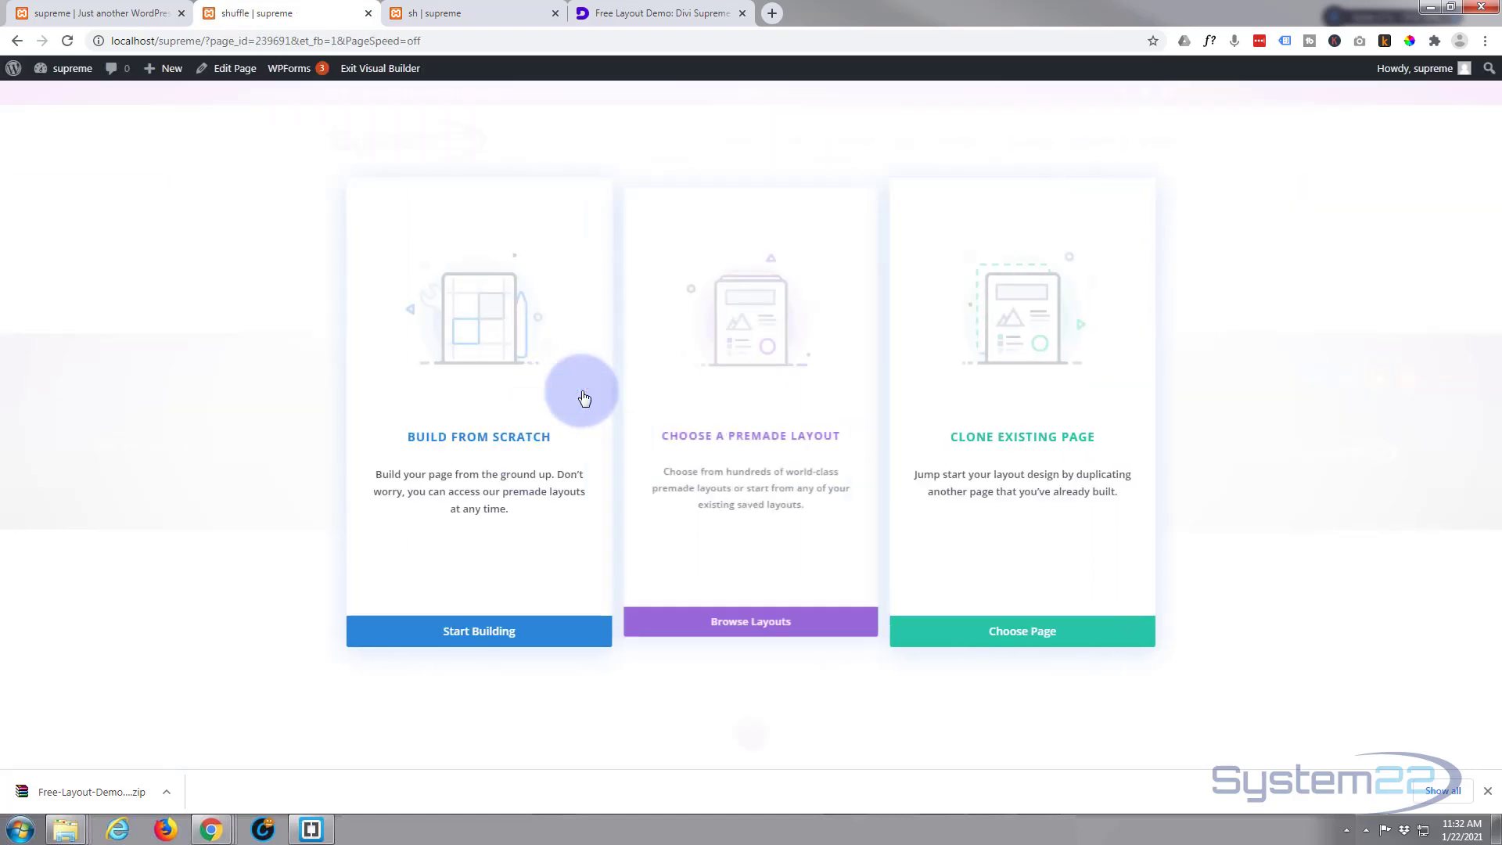
Load the saved layout "Free Layout Demo: Divi Supreme Shuffle Letter Module" into the page and look over its sections.
{"action": "left_click", "coordinate": [734, 636]}
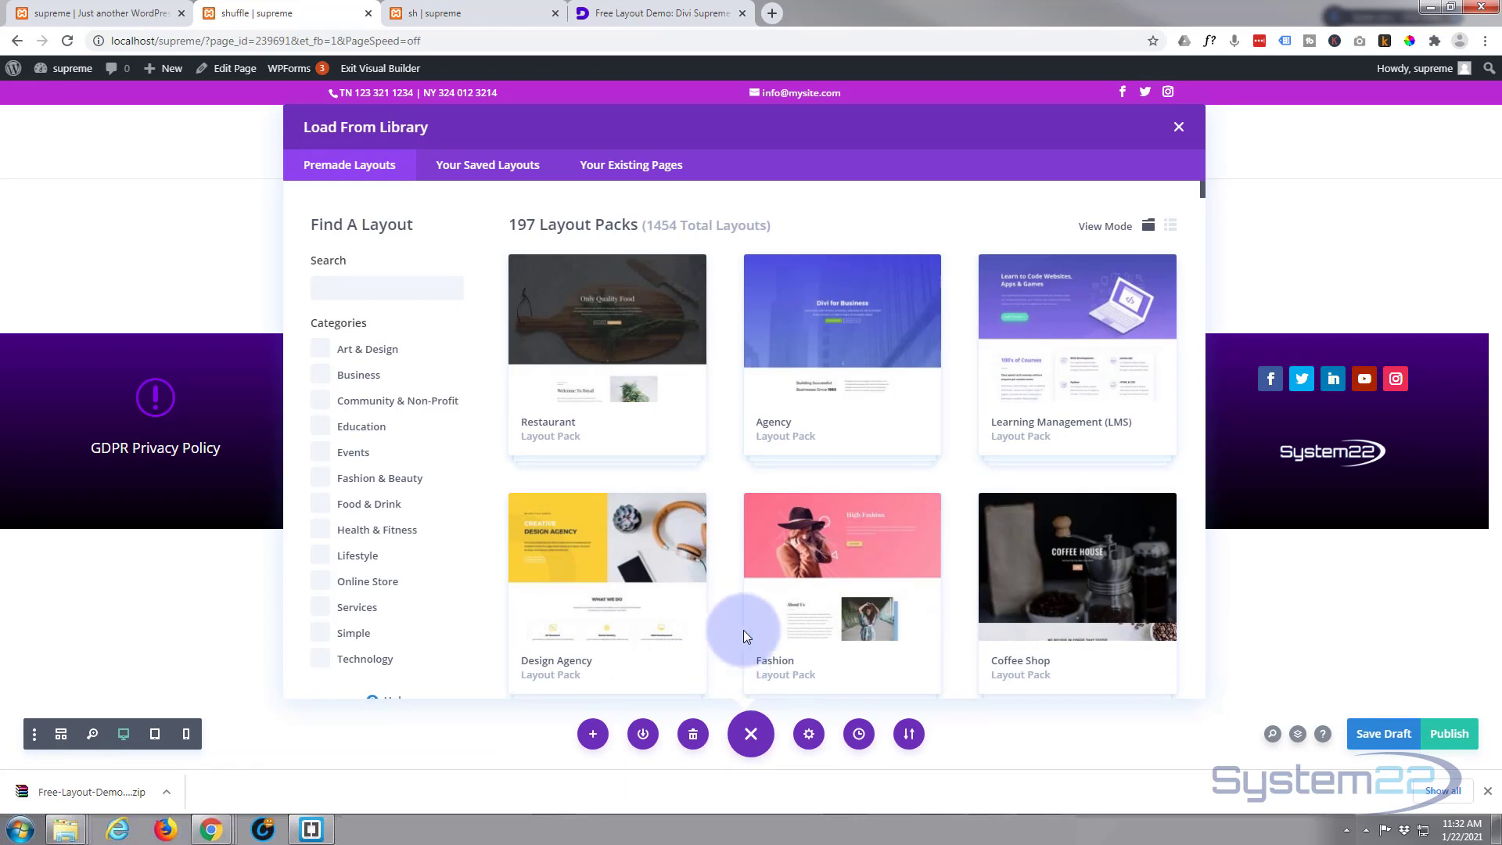
{"action": "left_click", "coordinate": [482, 166]}
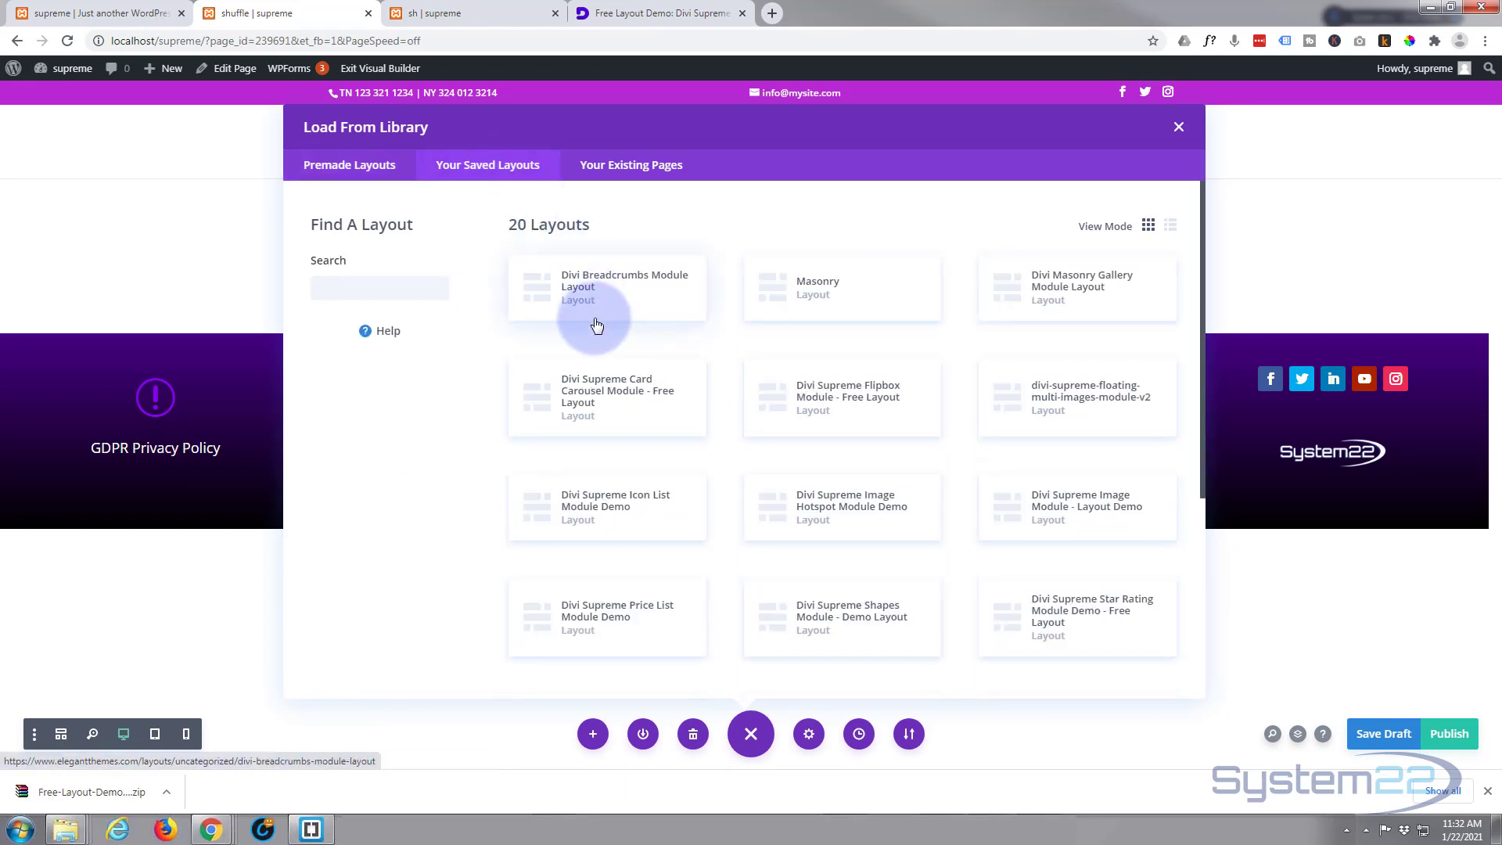
{"action": "scroll", "coordinate": [597, 325], "scroll_direction": "down", "scroll_amount": 2}
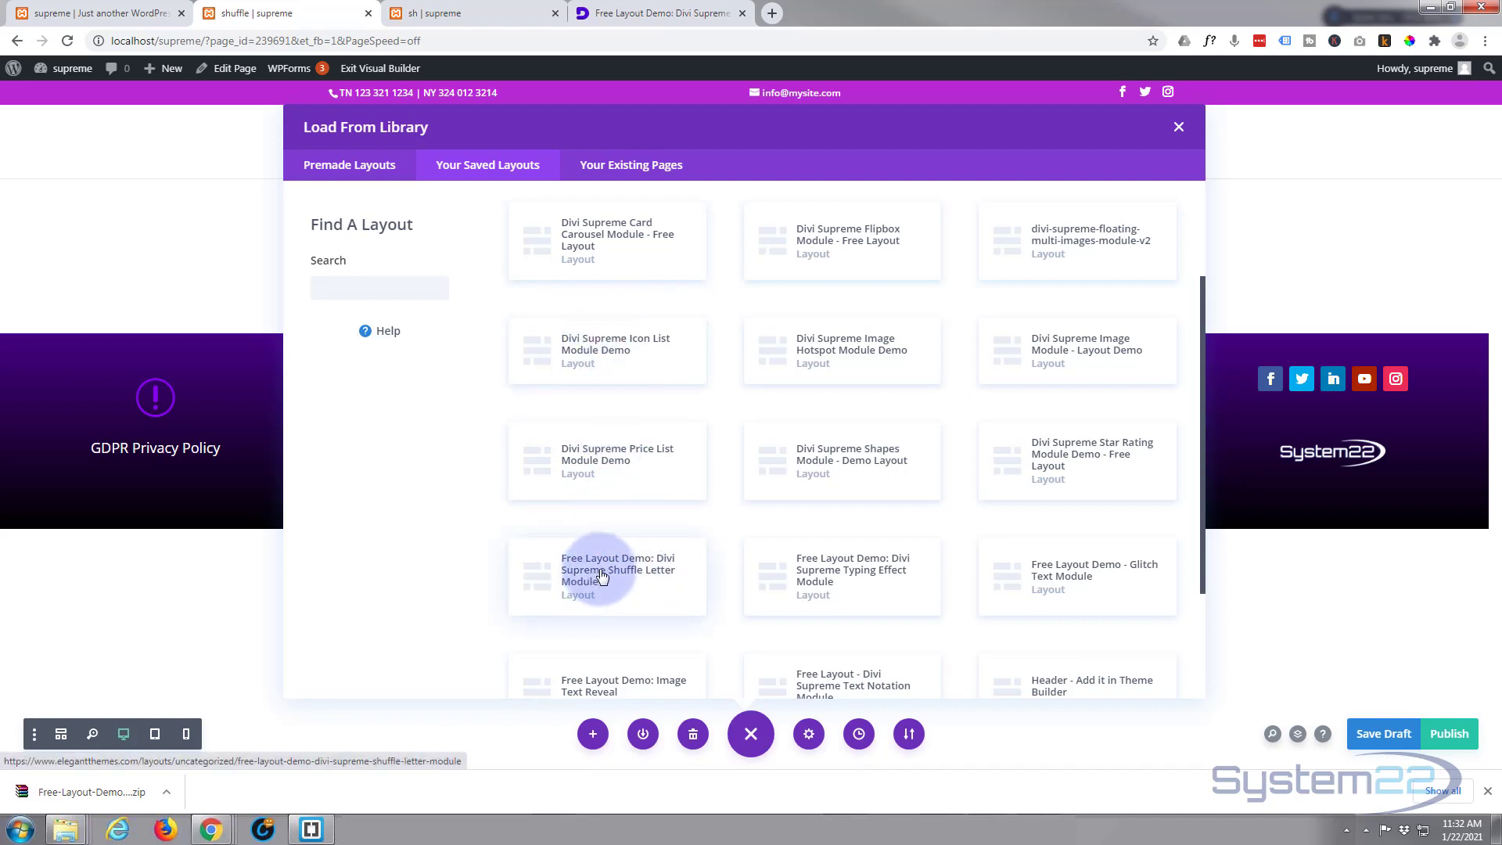
{"action": "left_click", "coordinate": [602, 577]}
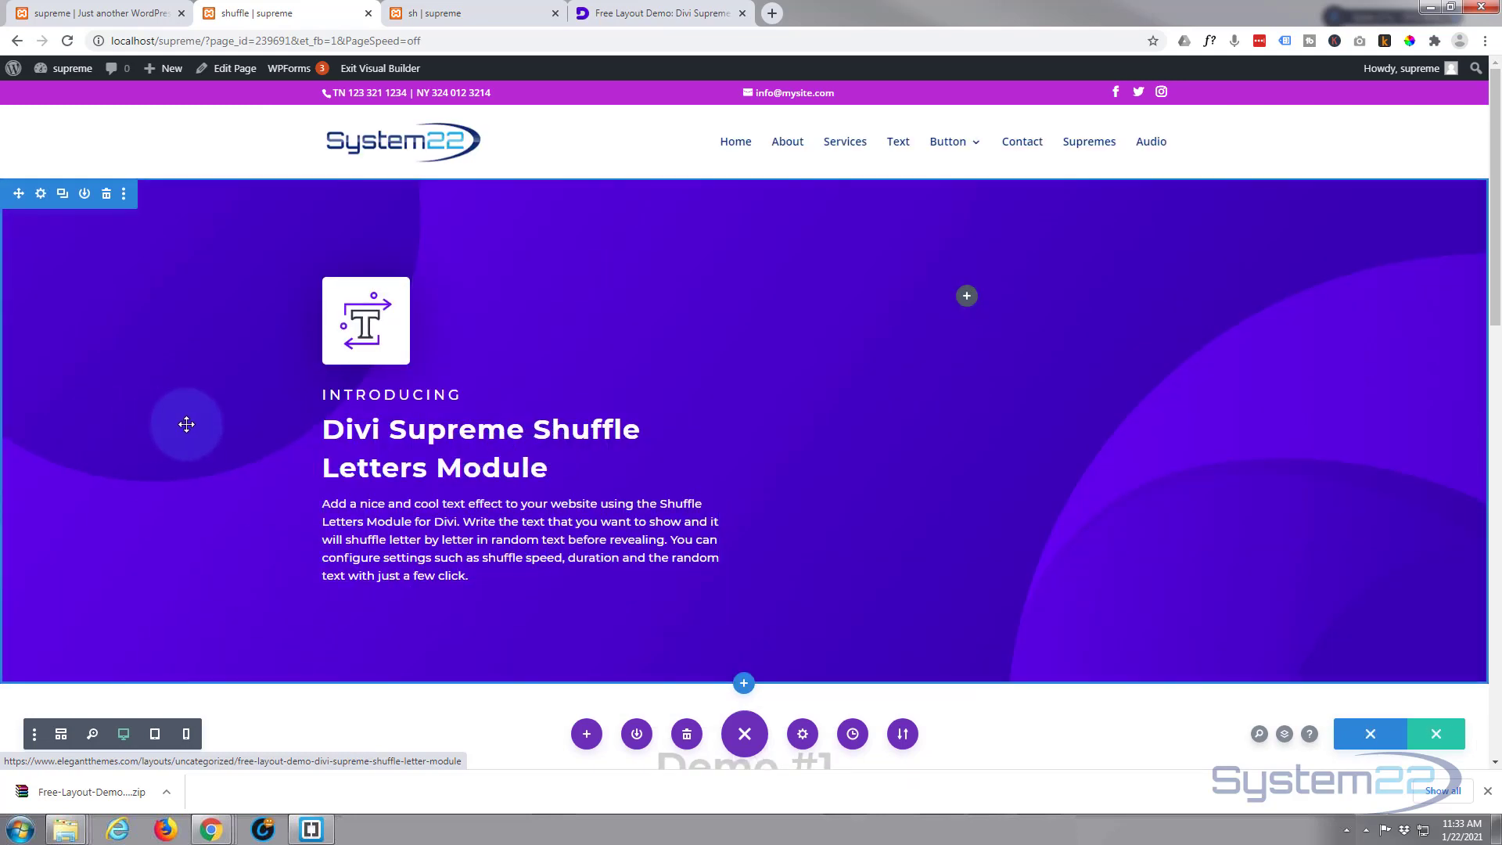
{"action": "scroll", "coordinate": [186, 424], "scroll_direction": "down", "scroll_amount": 5}
{"action": "scroll", "coordinate": [186, 424], "scroll_direction": "down", "scroll_amount": 3}
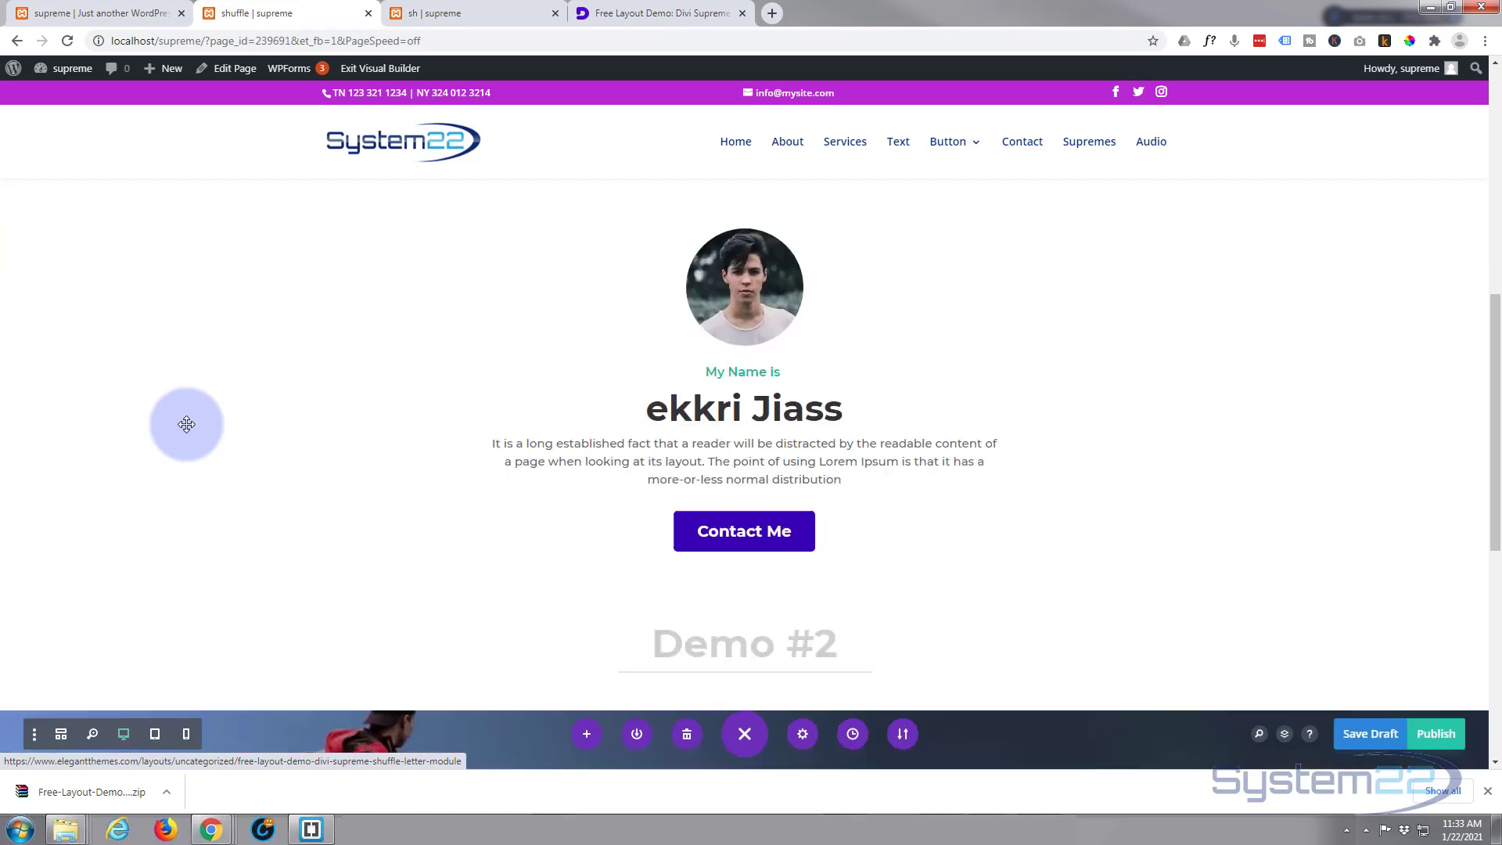
Review the Demo #1 and Demo #2 sections of the layout and the Our Team section on the site's home page.
{"action": "scroll", "coordinate": [186, 424], "scroll_direction": "up", "scroll_amount": 2}
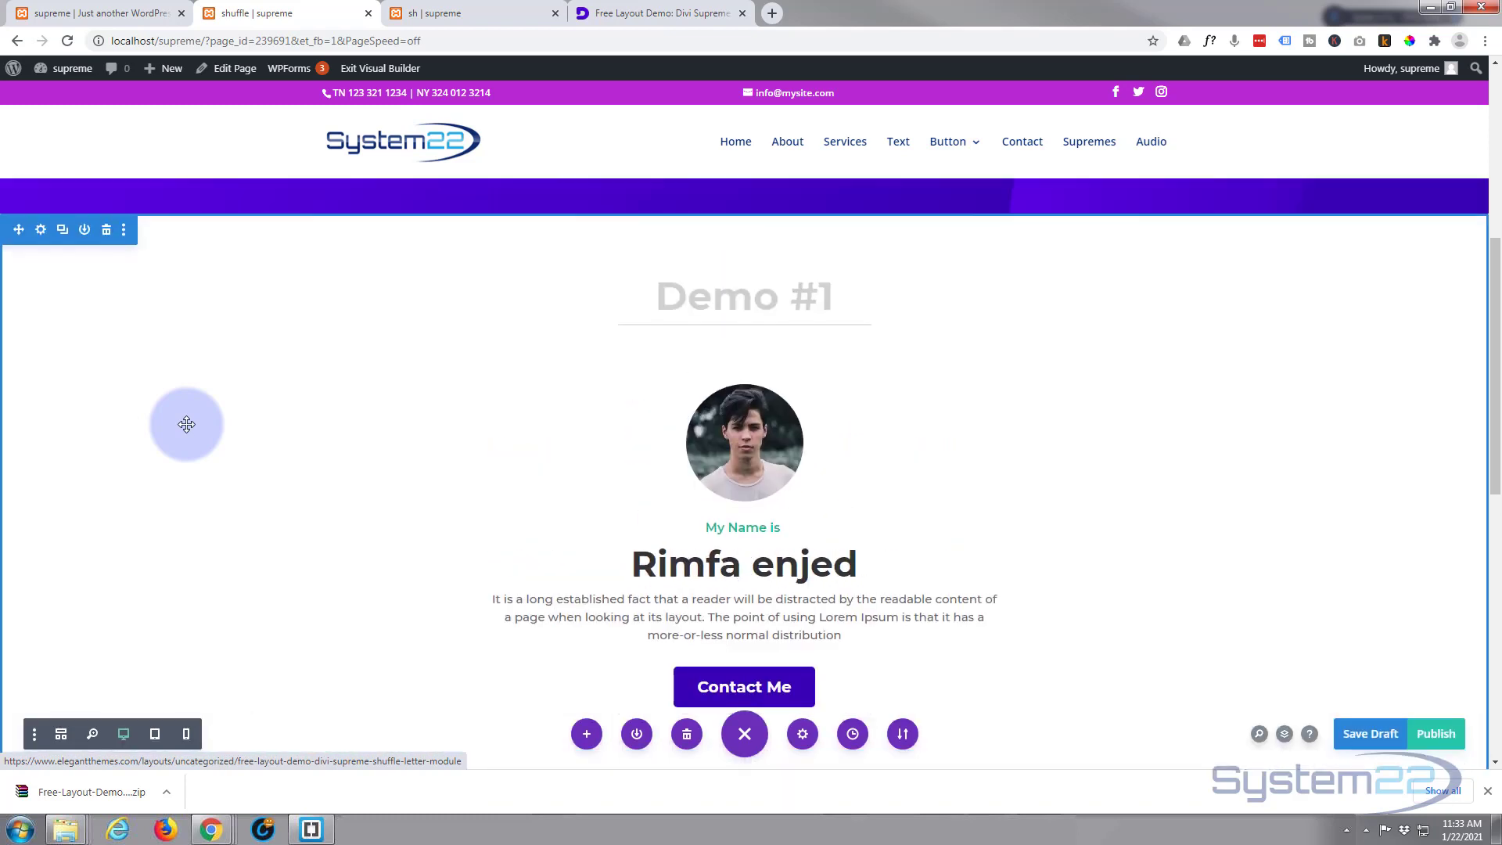
{"action": "scroll", "coordinate": [186, 424], "scroll_direction": "down", "scroll_amount": 1}
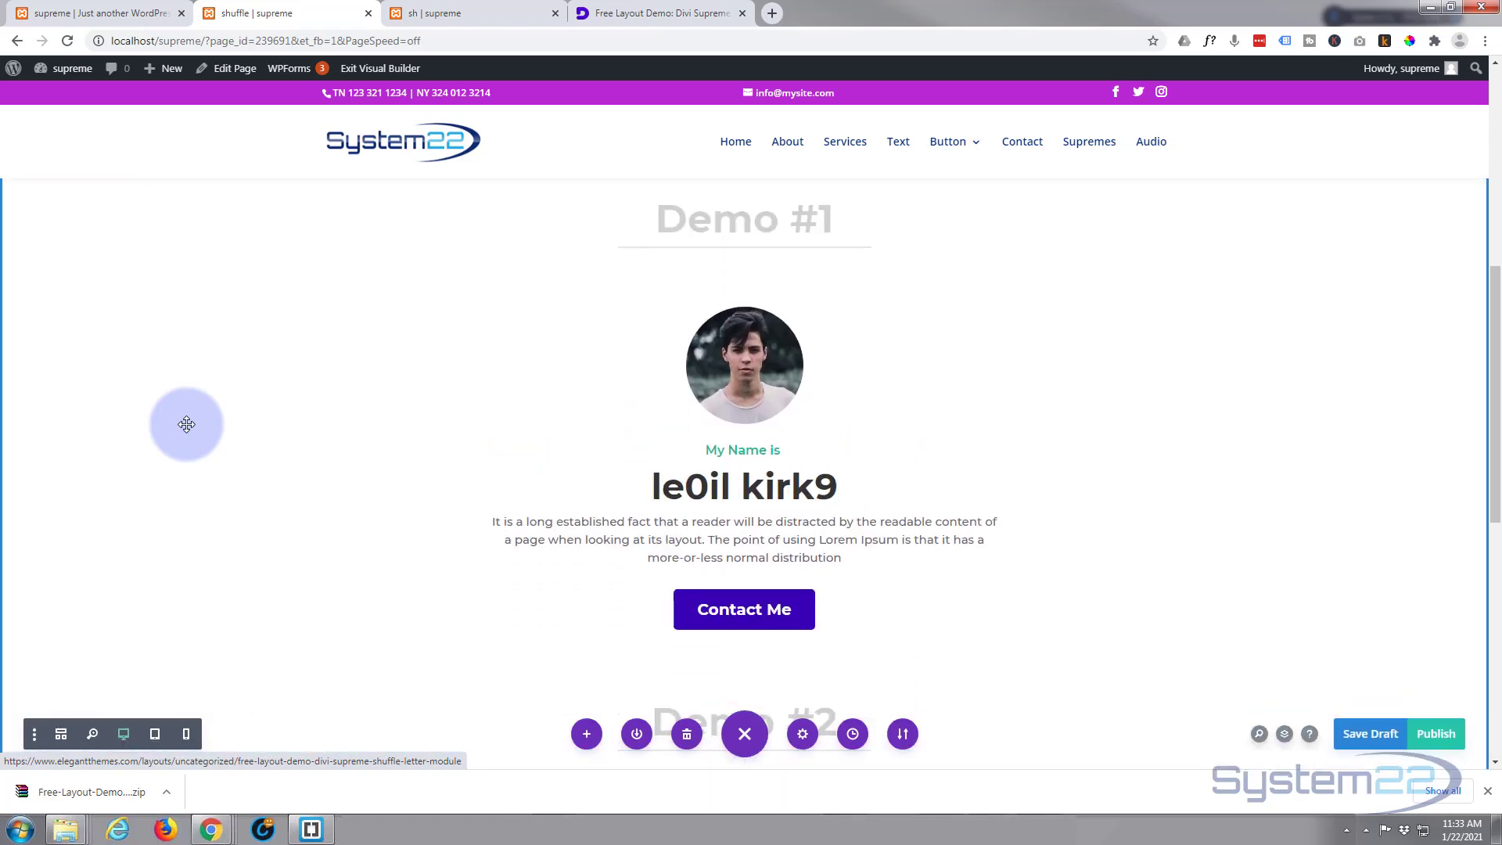
{"action": "scroll", "coordinate": [186, 424], "scroll_direction": "down", "scroll_amount": 6}
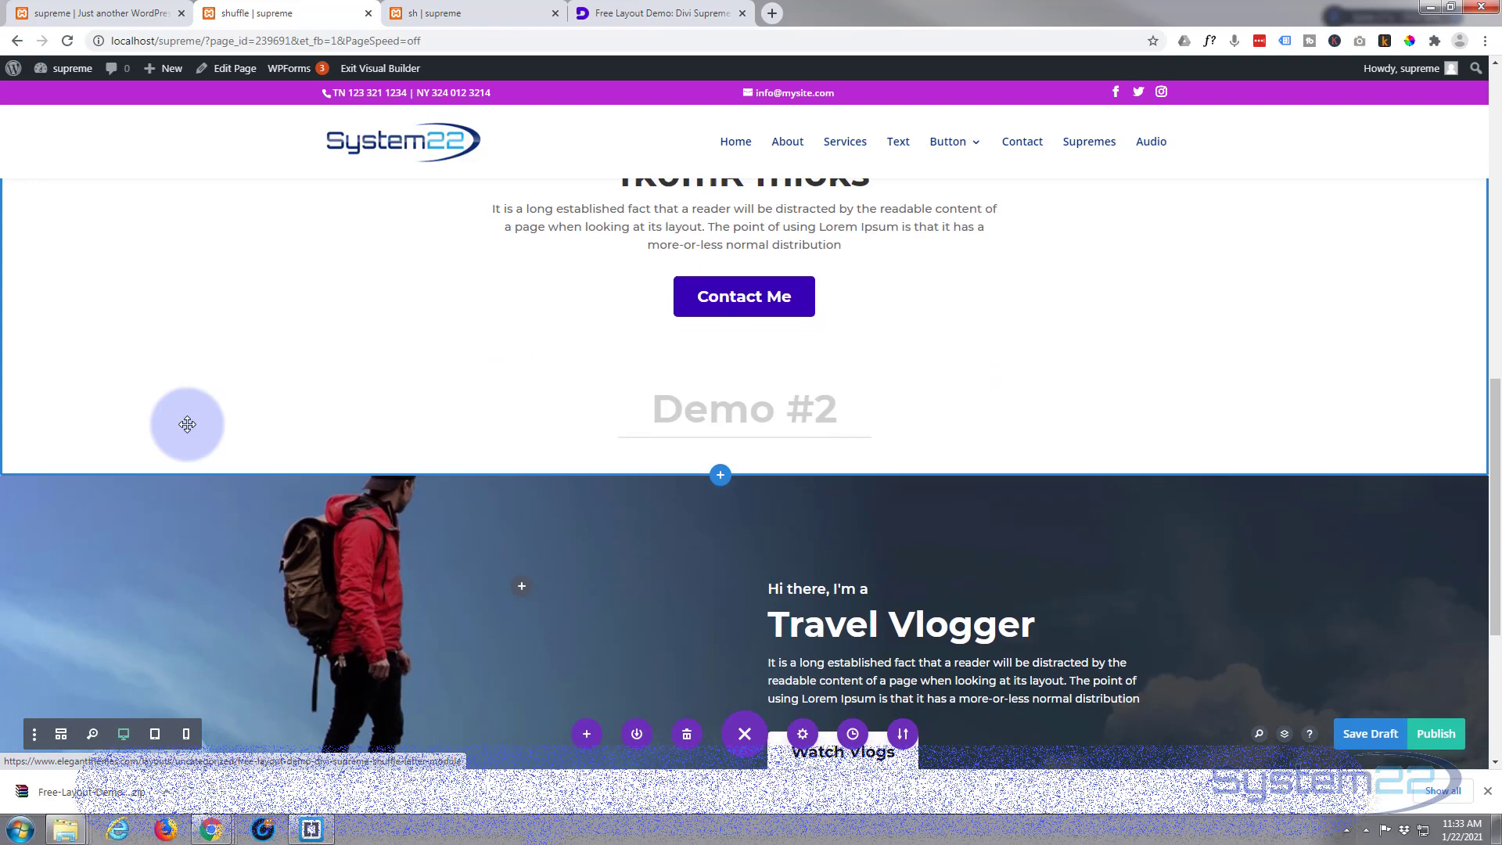
{"action": "scroll", "coordinate": [187, 424], "scroll_direction": "up", "scroll_amount": 6}
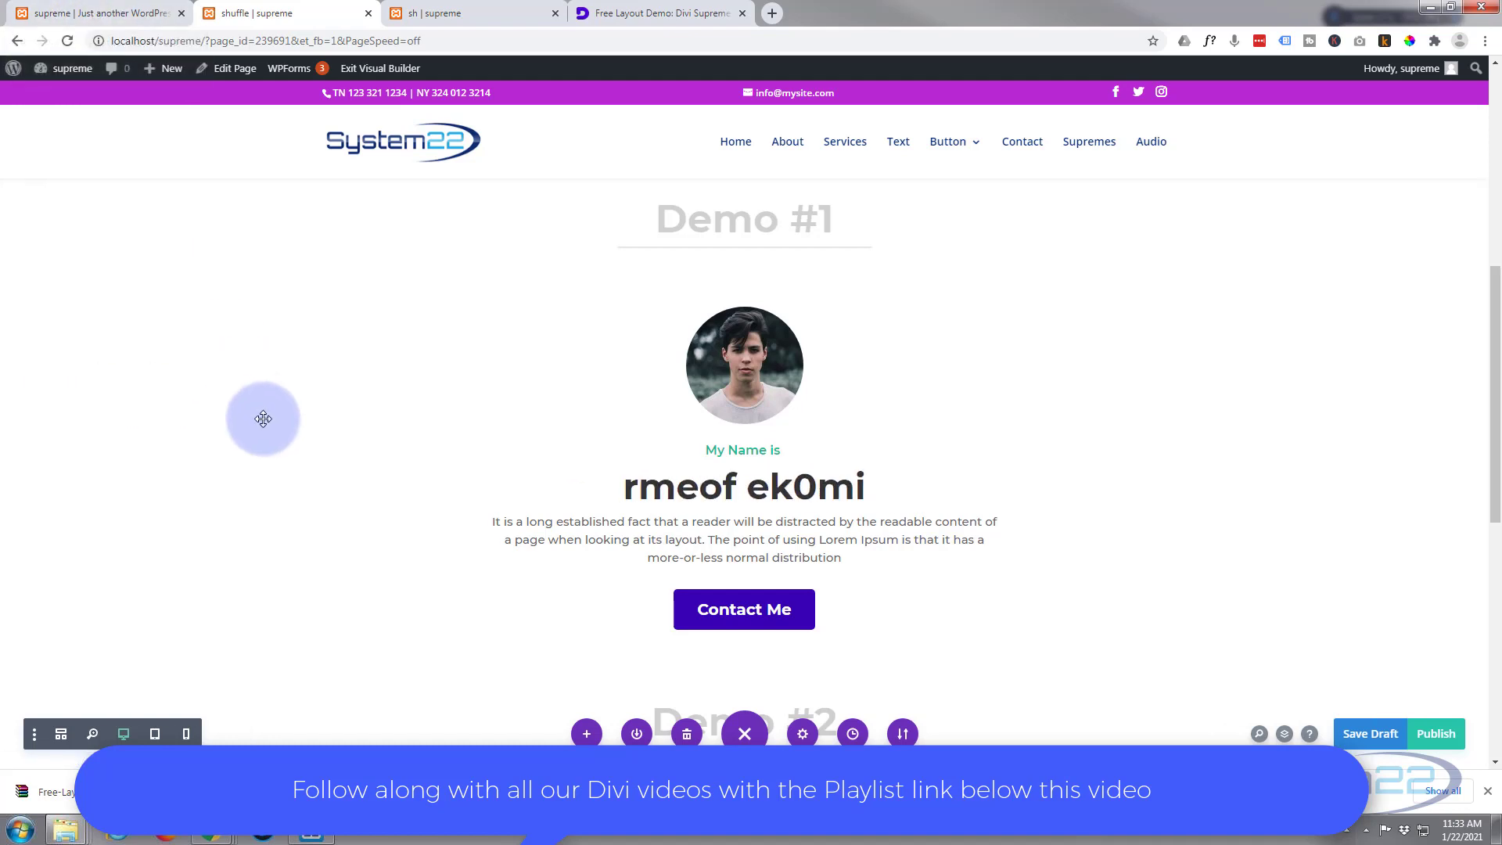
{"action": "left_click", "coordinate": [107, 14]}
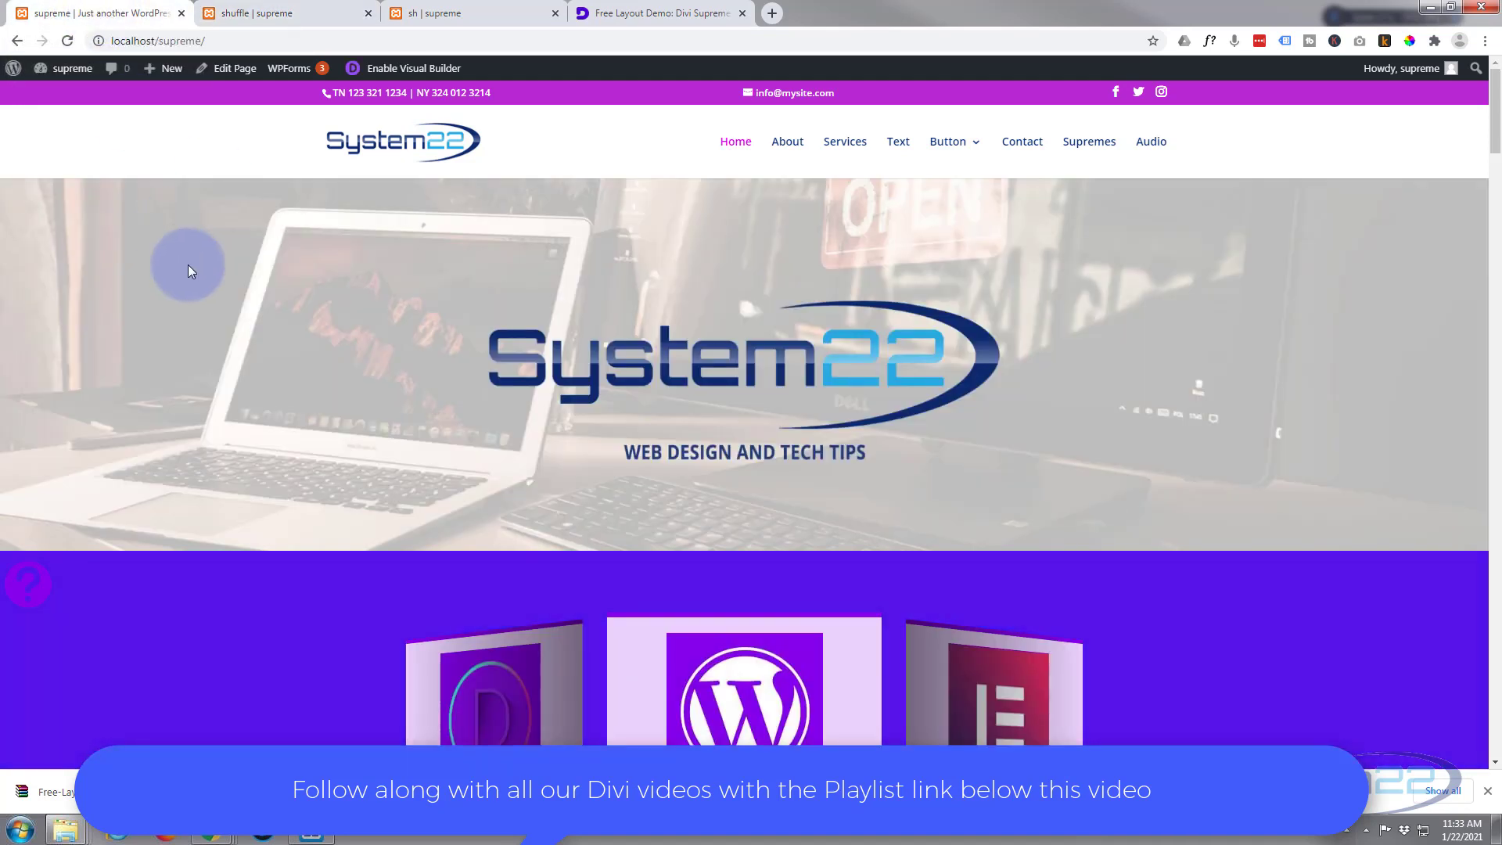
{"action": "scroll", "coordinate": [200, 284], "scroll_direction": "down", "scroll_amount": 3}
{"action": "scroll", "coordinate": [200, 284], "scroll_direction": "down", "scroll_amount": 12}
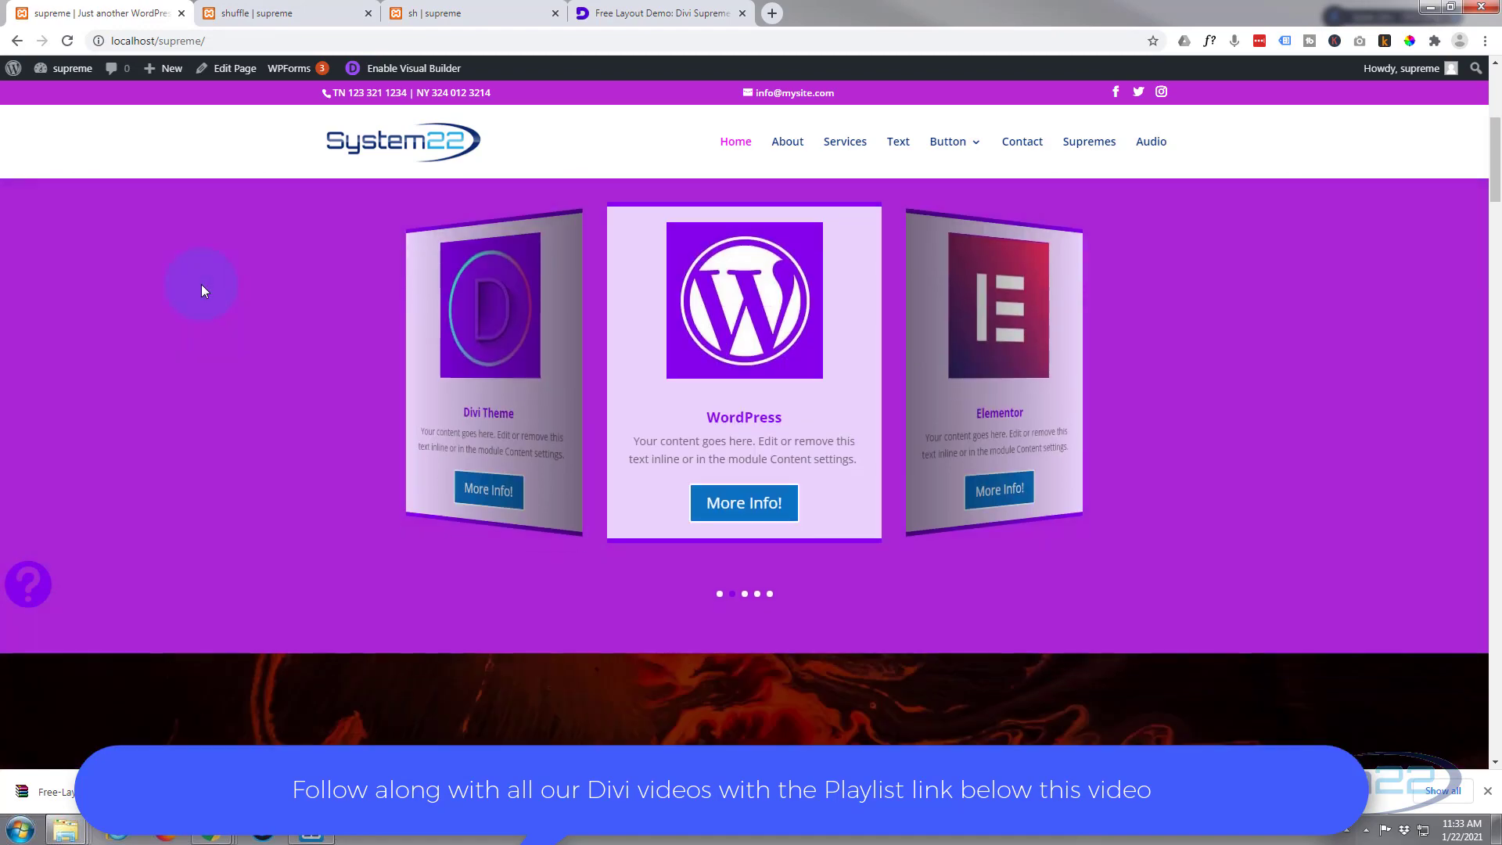
{"action": "scroll", "coordinate": [200, 284], "scroll_direction": "down", "scroll_amount": 2}
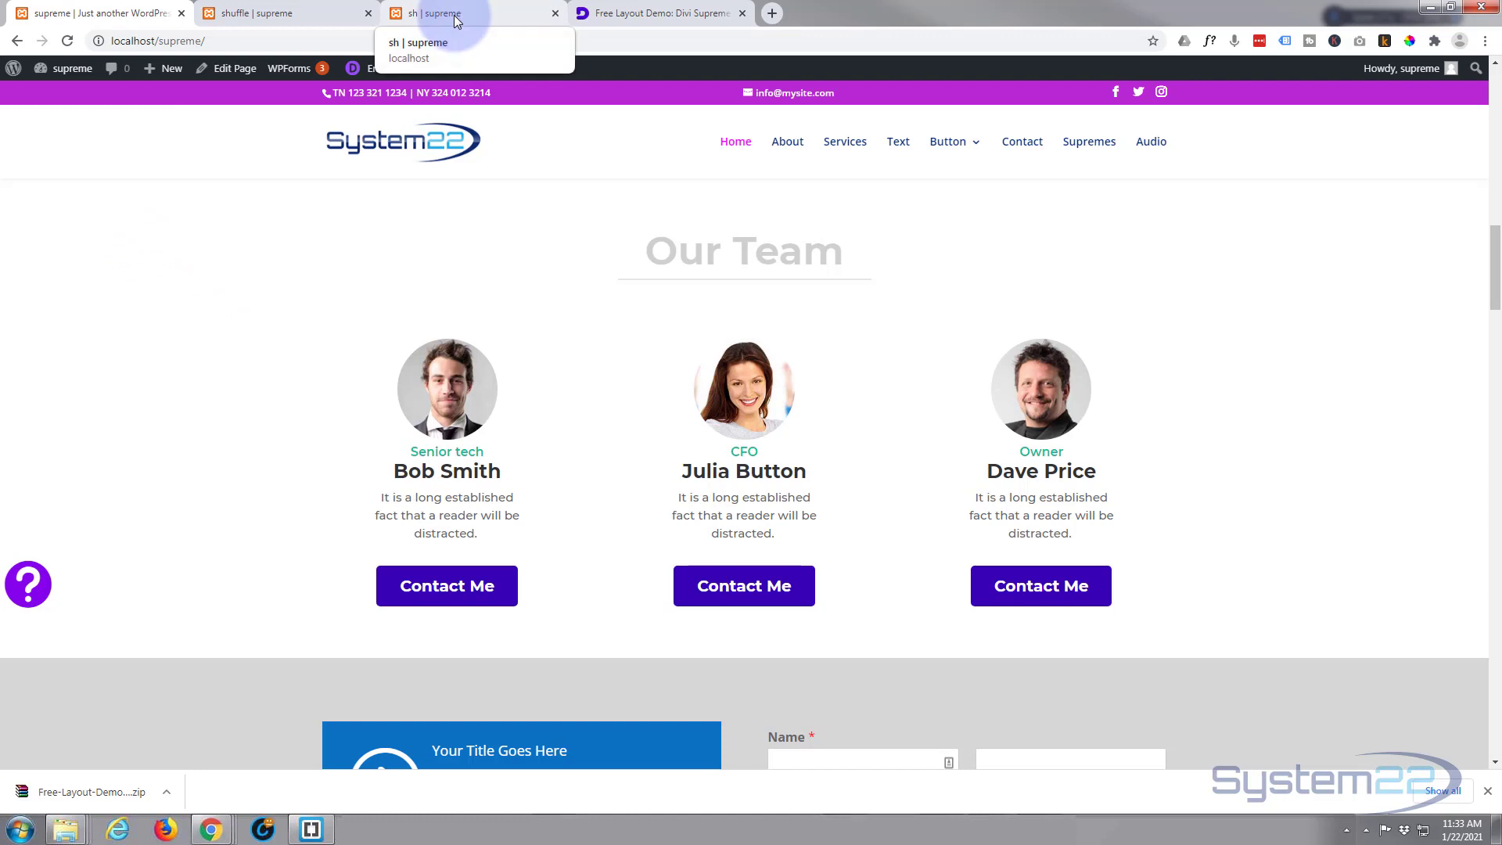
Save the Demo #1 section of the shuffle page to the Divi Library under the layout name "shuff 1".
{"action": "left_click", "coordinate": [285, 13]}
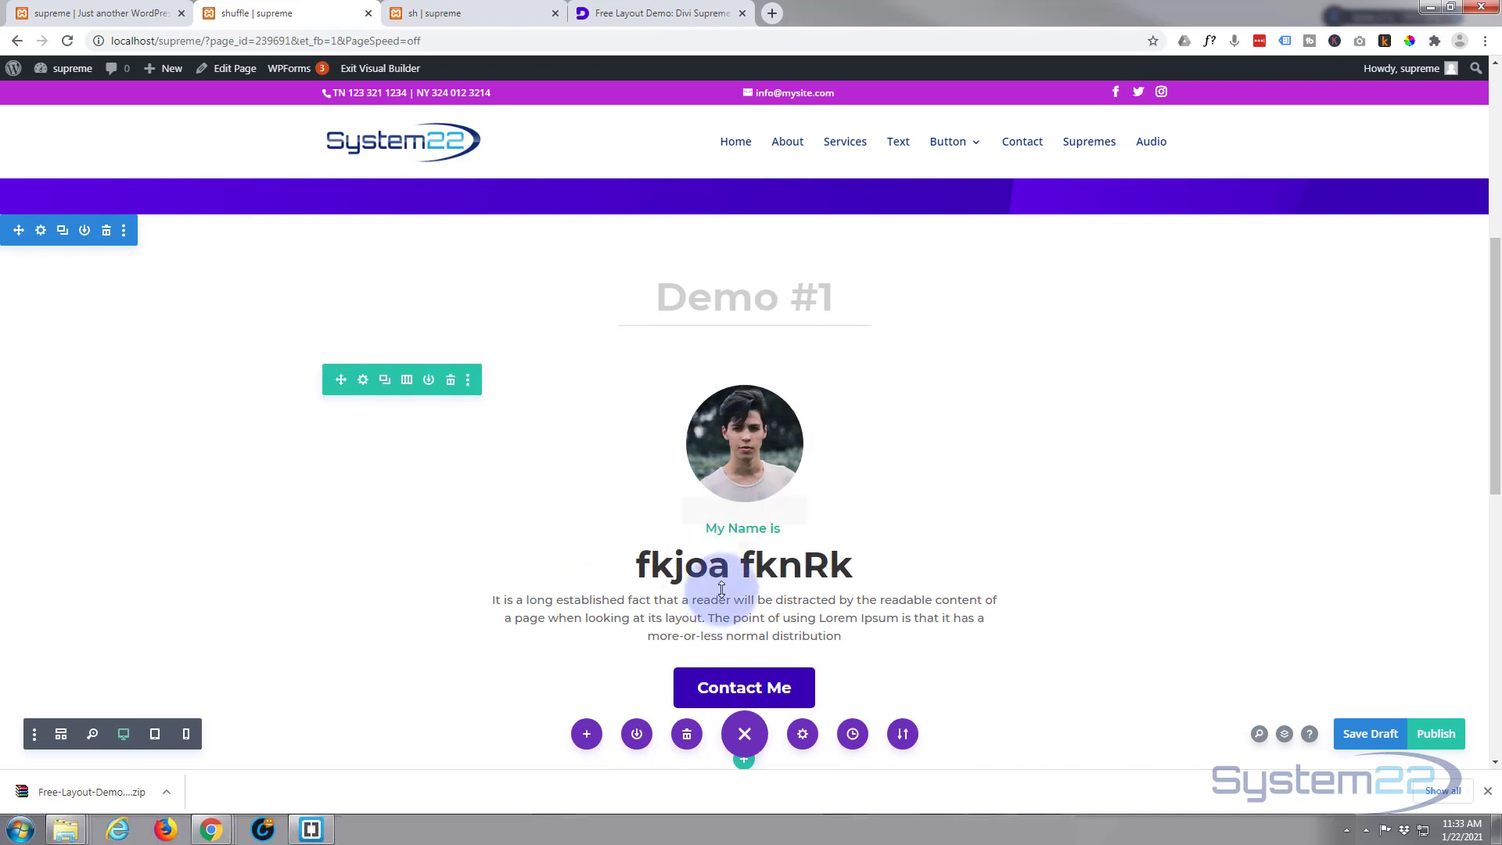
{"action": "left_click", "coordinate": [84, 231]}
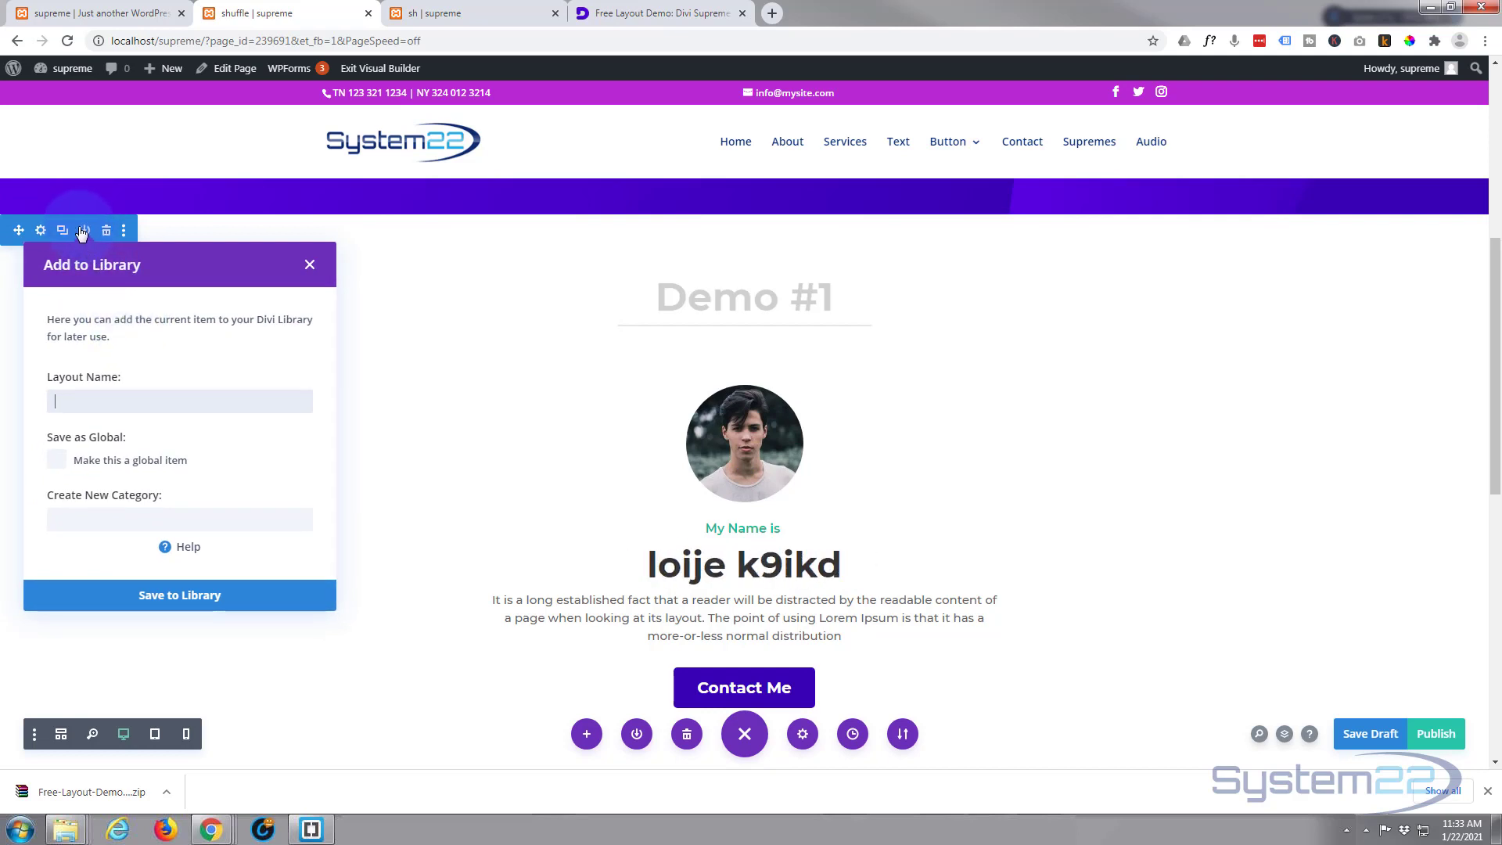
{"action": "left_click", "coordinate": [87, 400]}
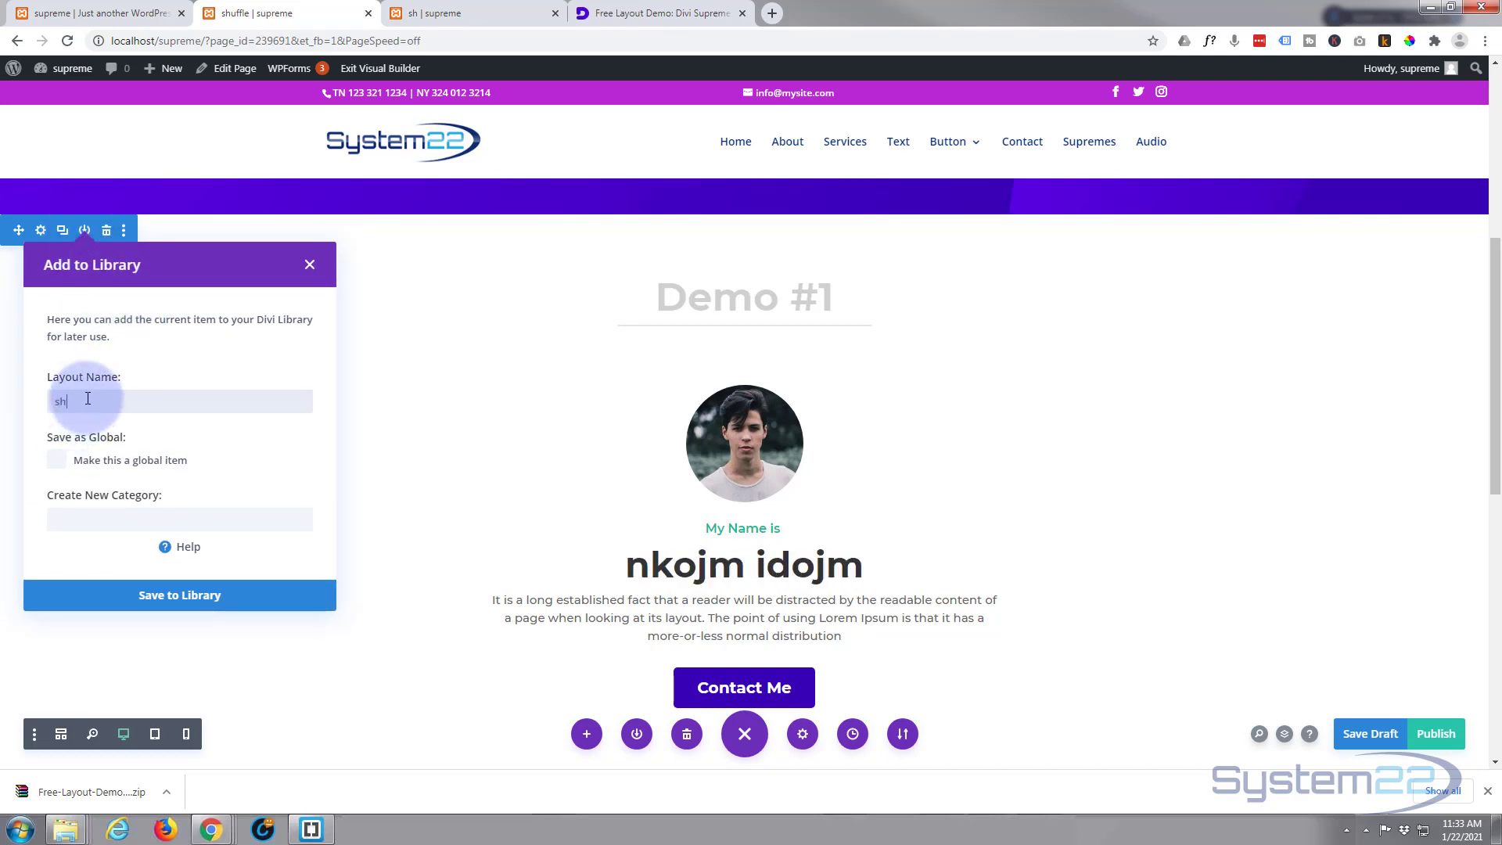
{"action": "type", "text": "shuff 1"}
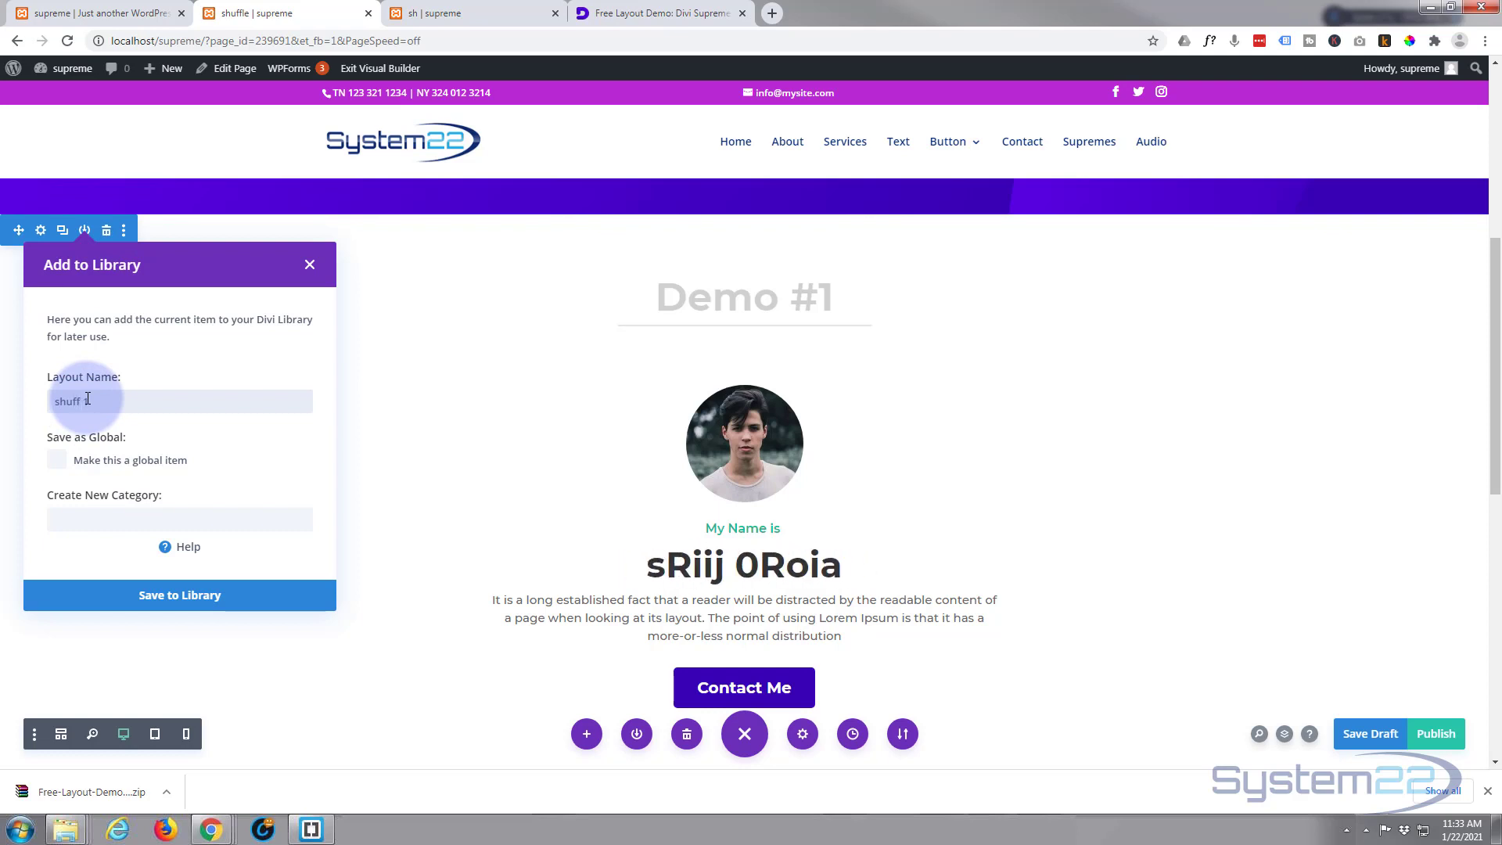
{"action": "type", "text": "le"}
{"action": "left_click", "coordinate": [174, 596]}
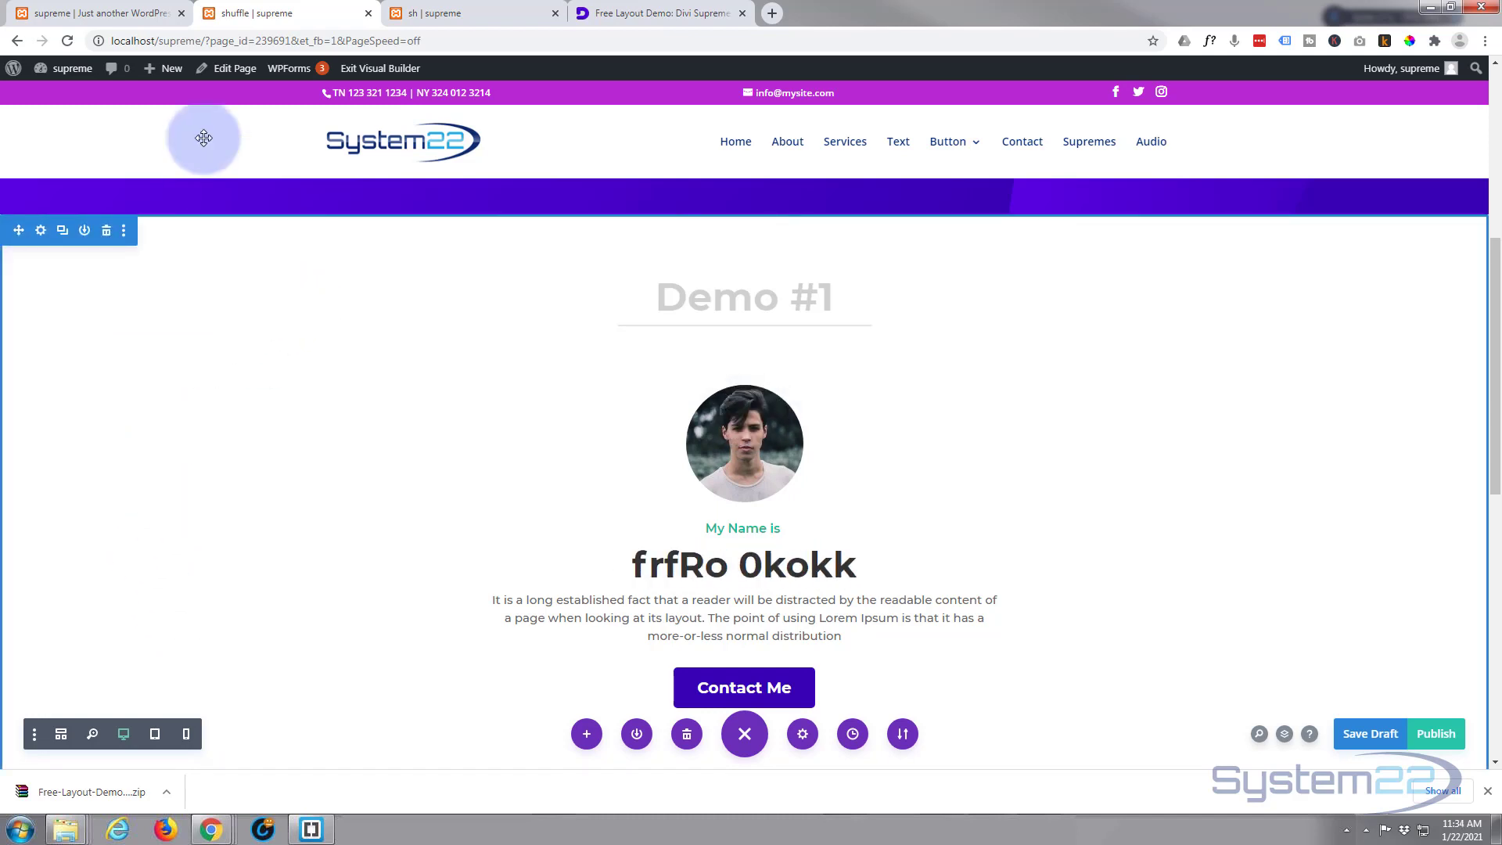
Create a new page titled "shuff 2" and open it in the Divi Builder to build from scratch, without inserting a row.
{"action": "mouse_move", "coordinate": [175, 75]}
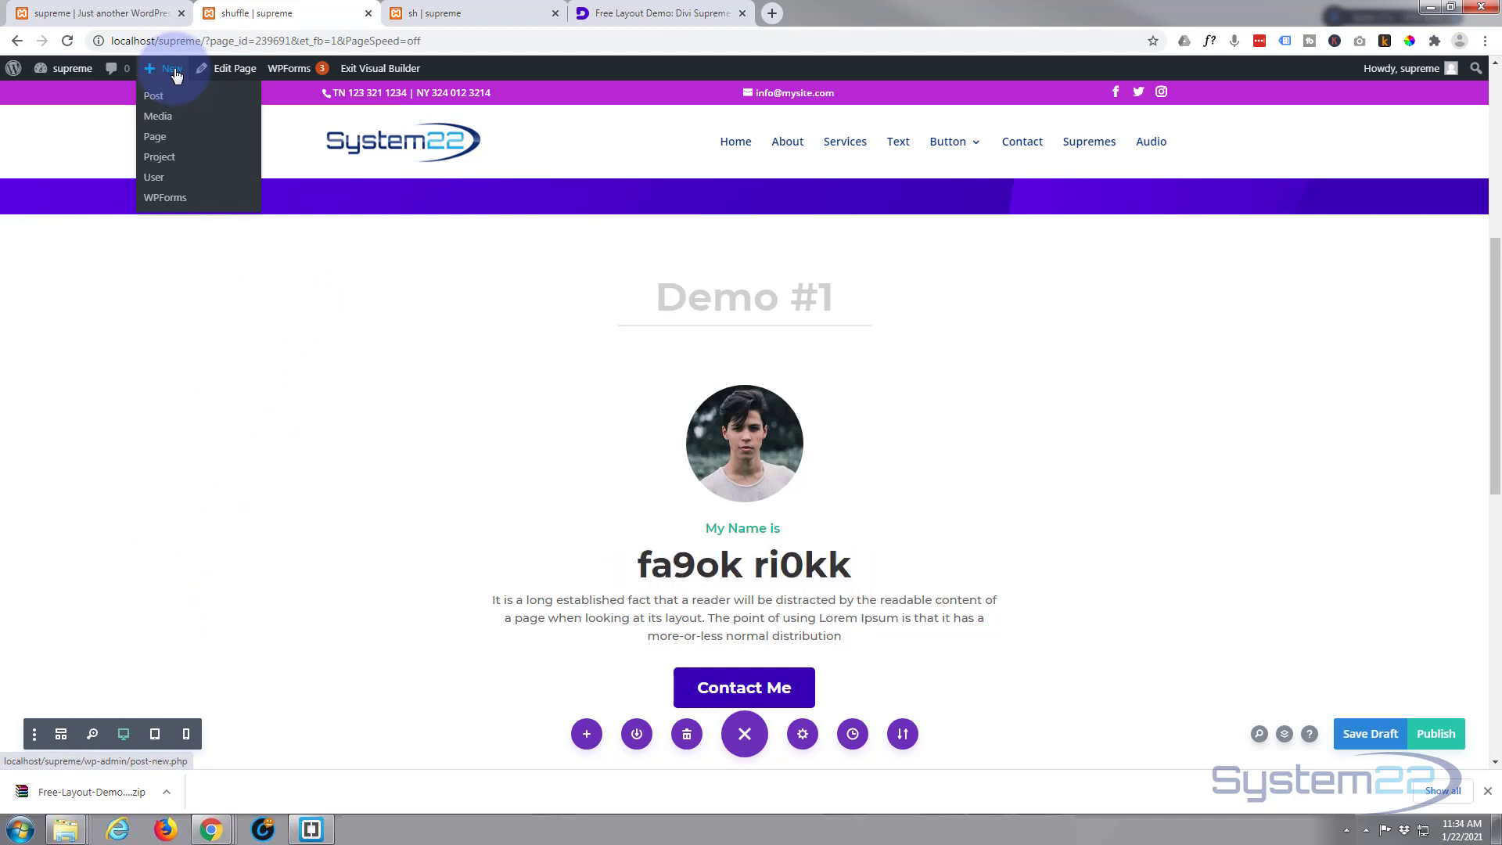
{"action": "middle_click", "coordinate": [155, 136]}
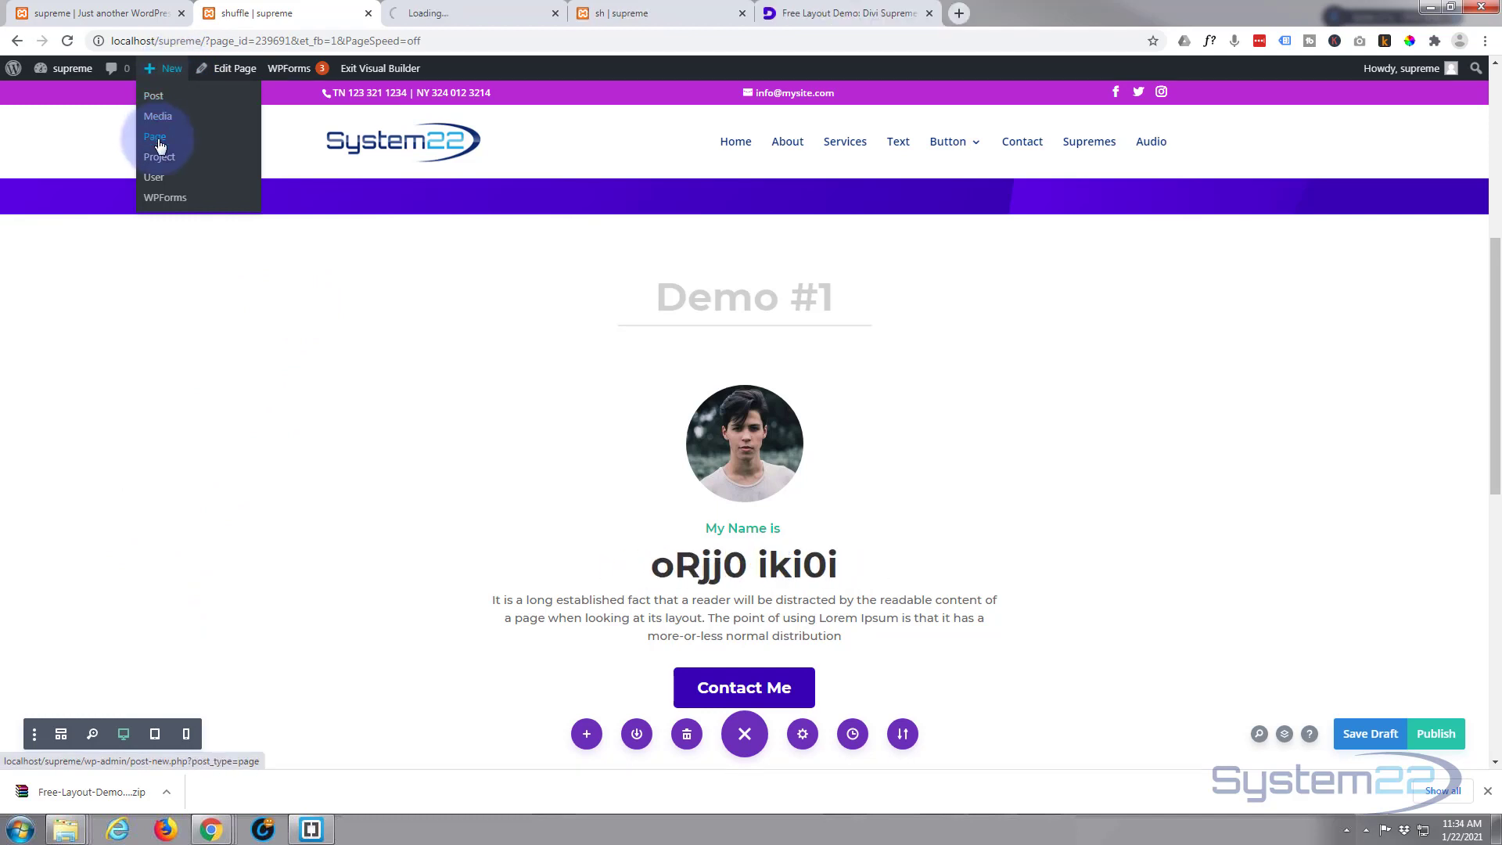
{"action": "left_click", "coordinate": [503, 15]}
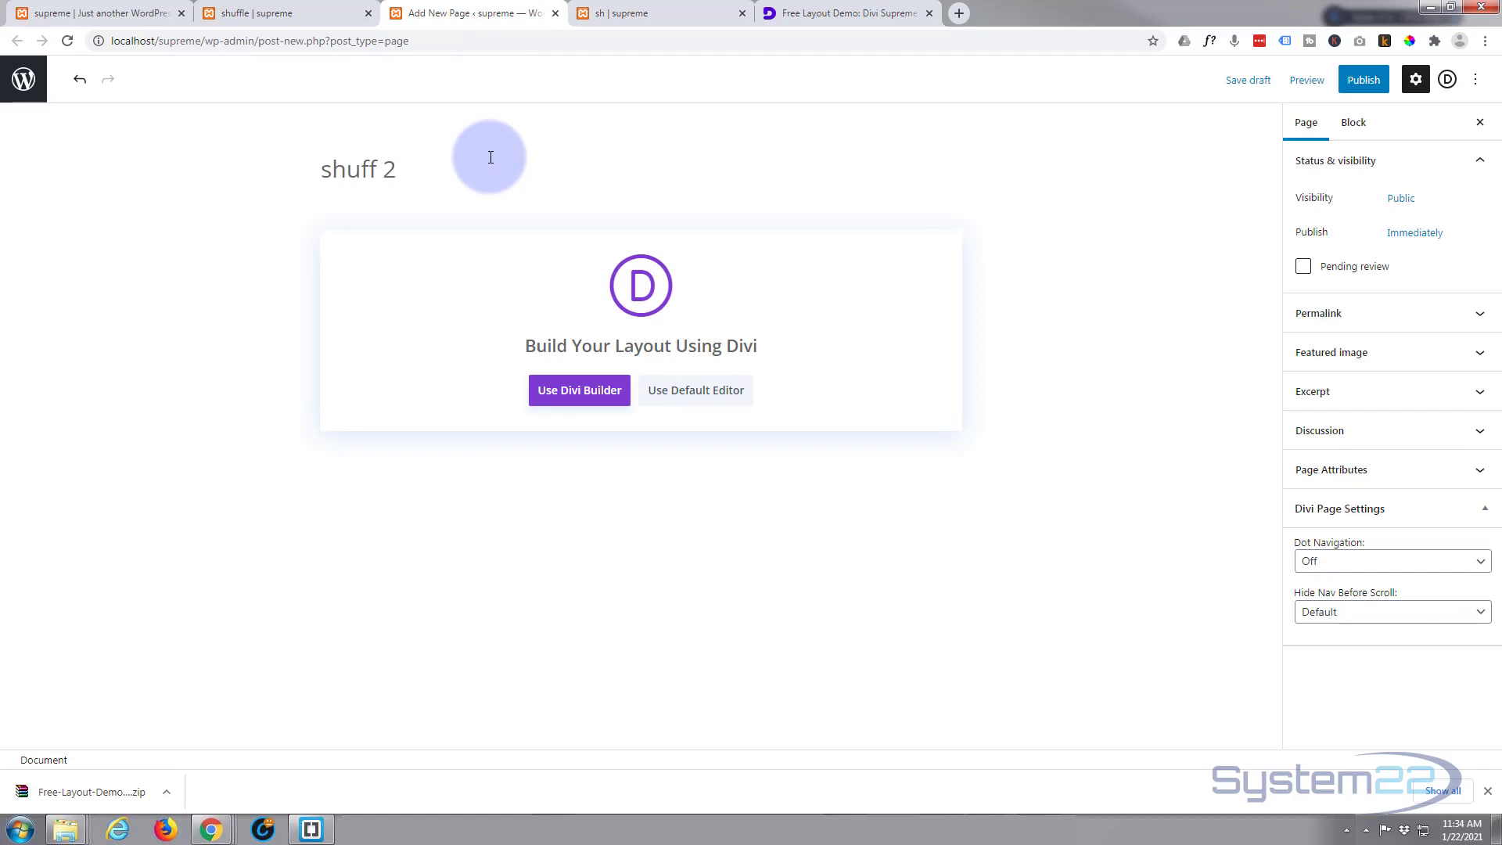
{"action": "left_click", "coordinate": [583, 396]}
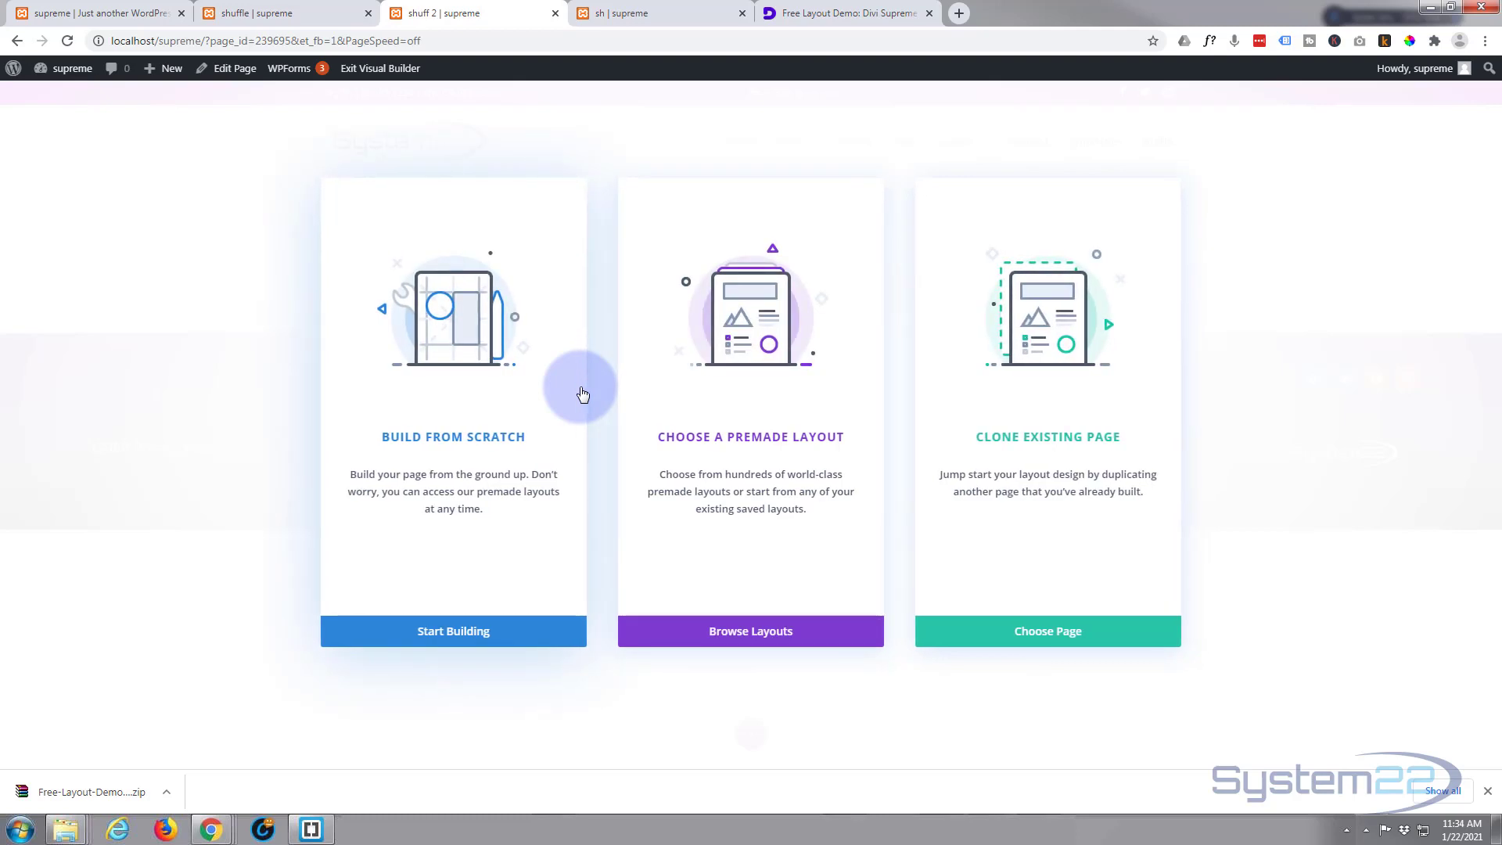
{"action": "left_click", "coordinate": [474, 639]}
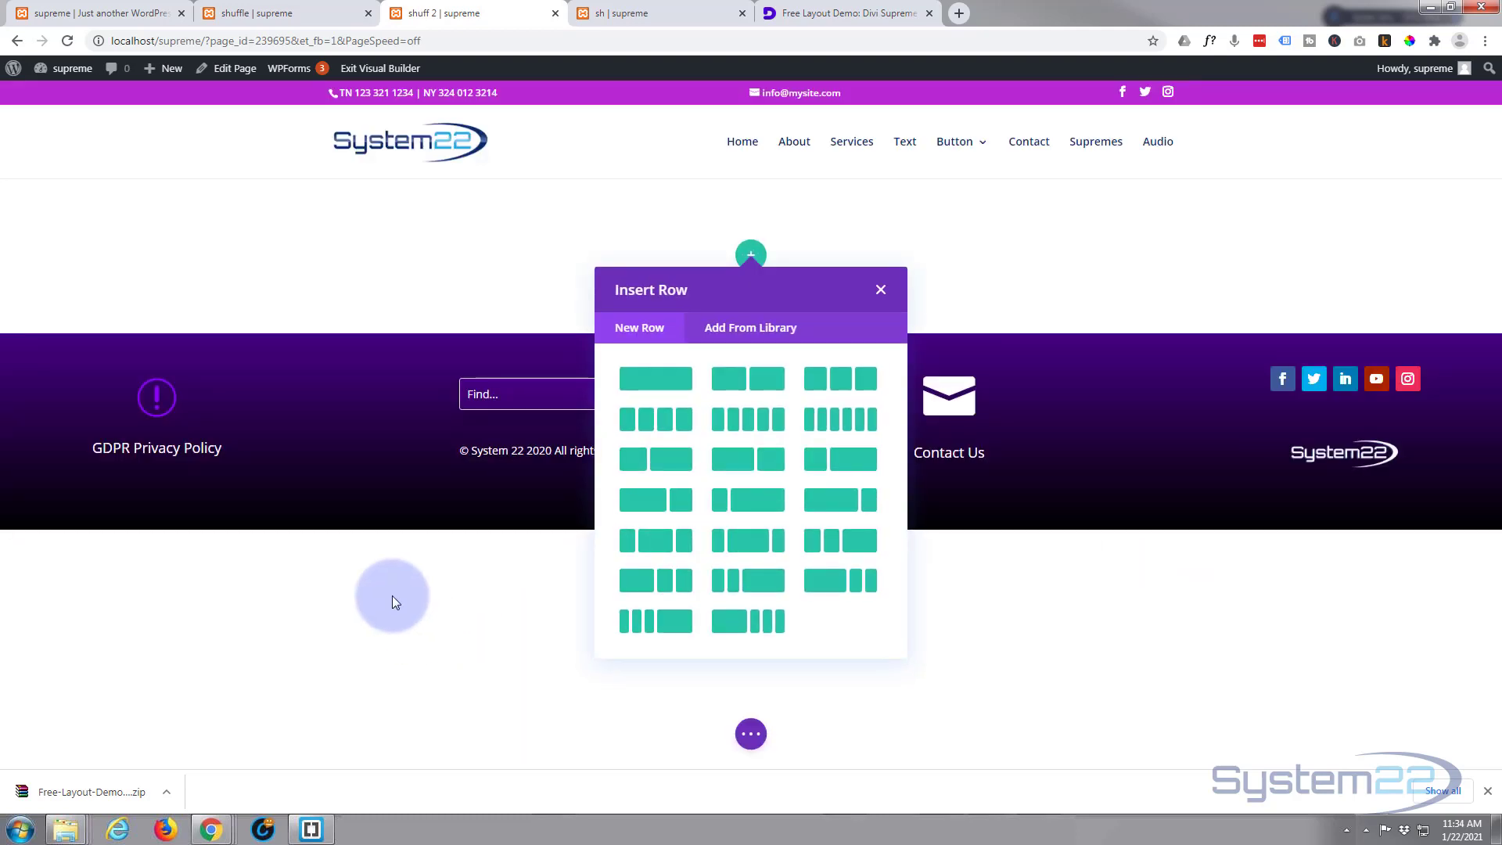
{"action": "left_click", "coordinate": [897, 270]}
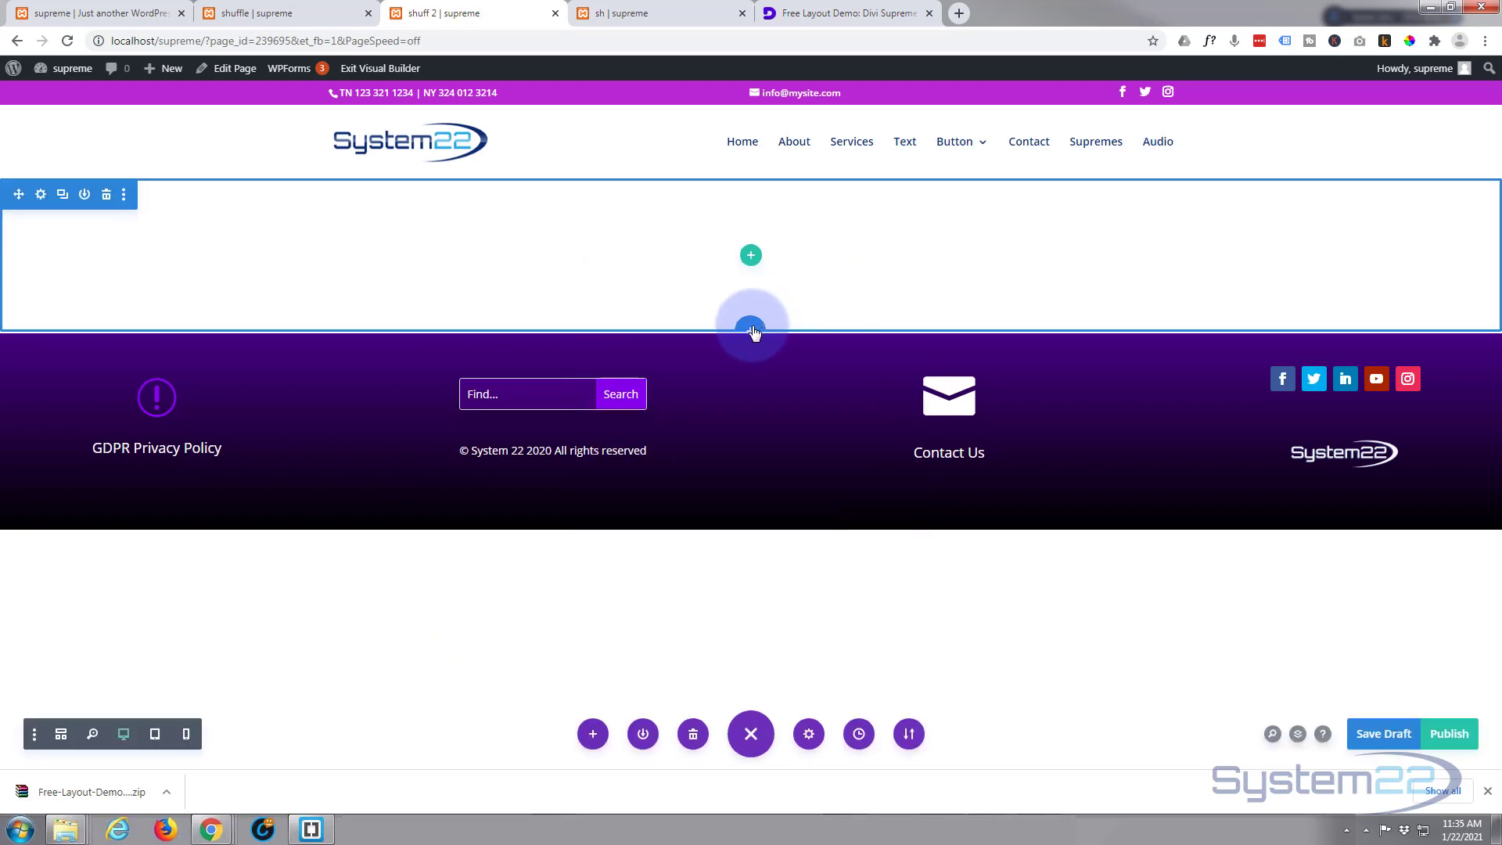
Insert the saved section "shuff 1" from the library and delete the empty section above it.
{"action": "left_click", "coordinate": [752, 329]}
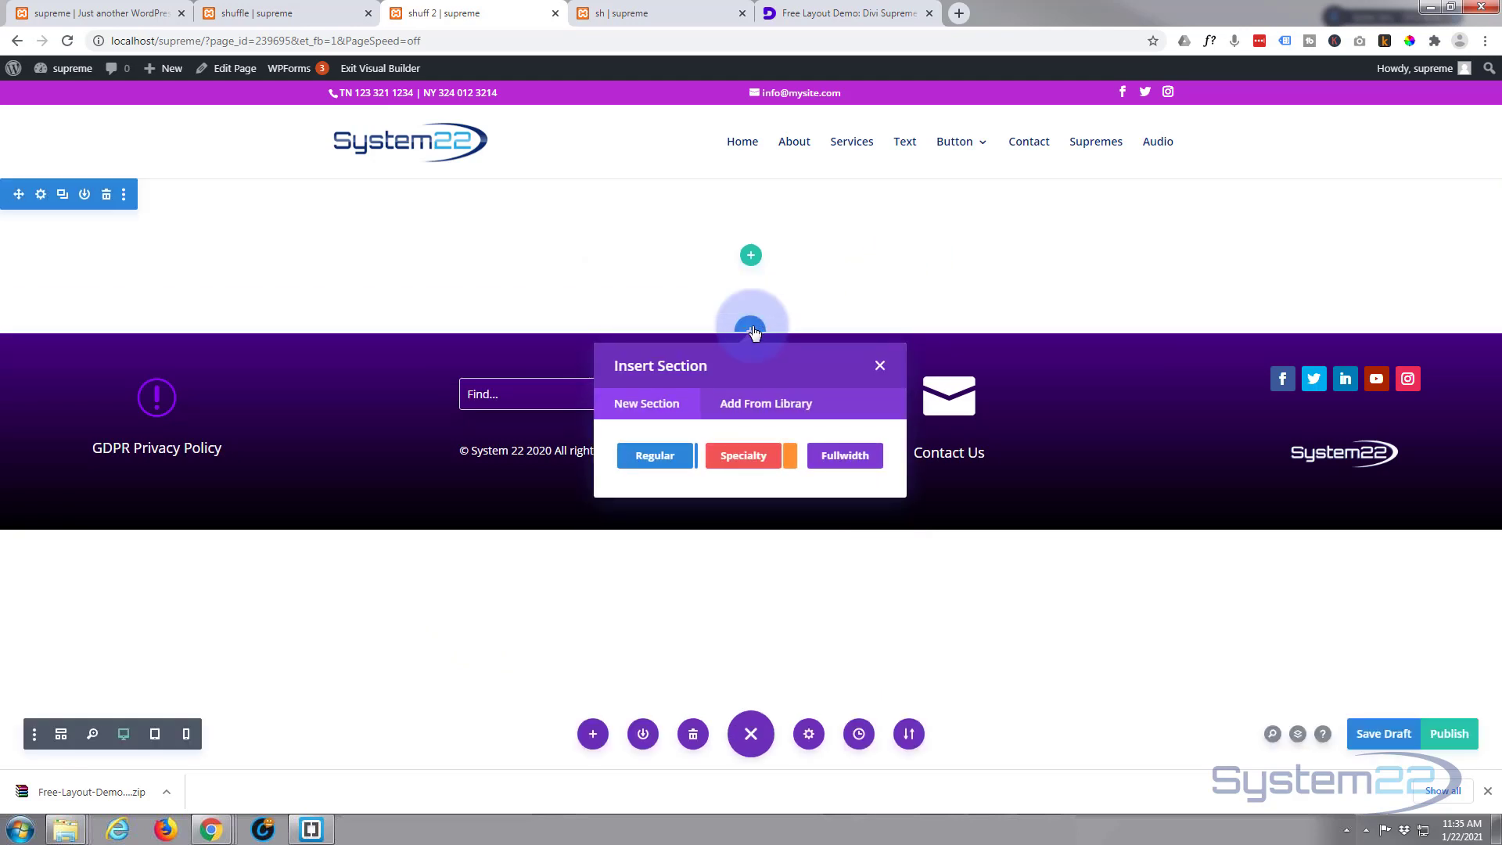
{"action": "left_click", "coordinate": [761, 408]}
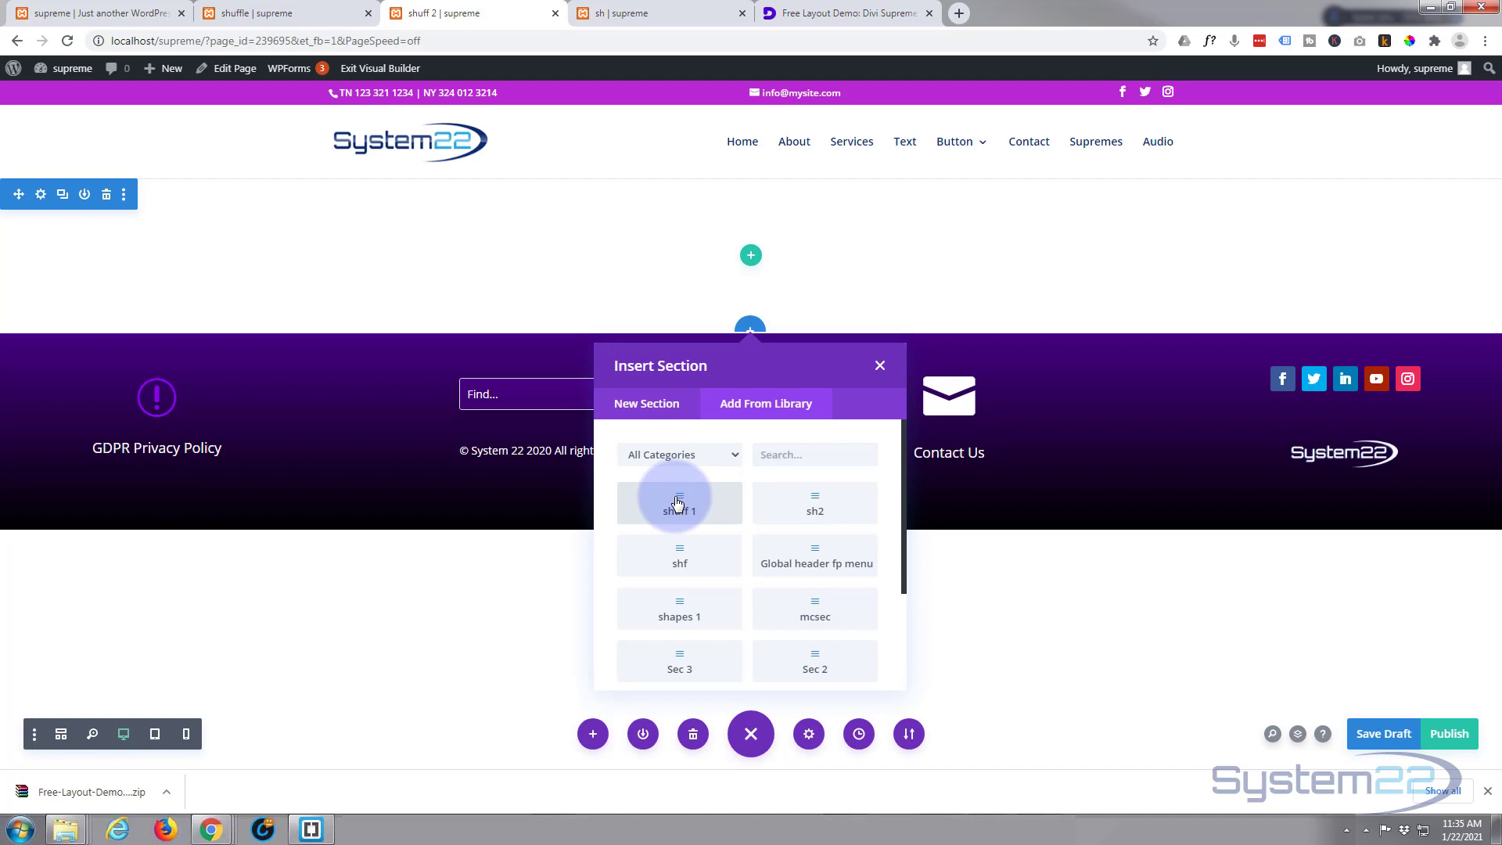
{"action": "left_click", "coordinate": [677, 503]}
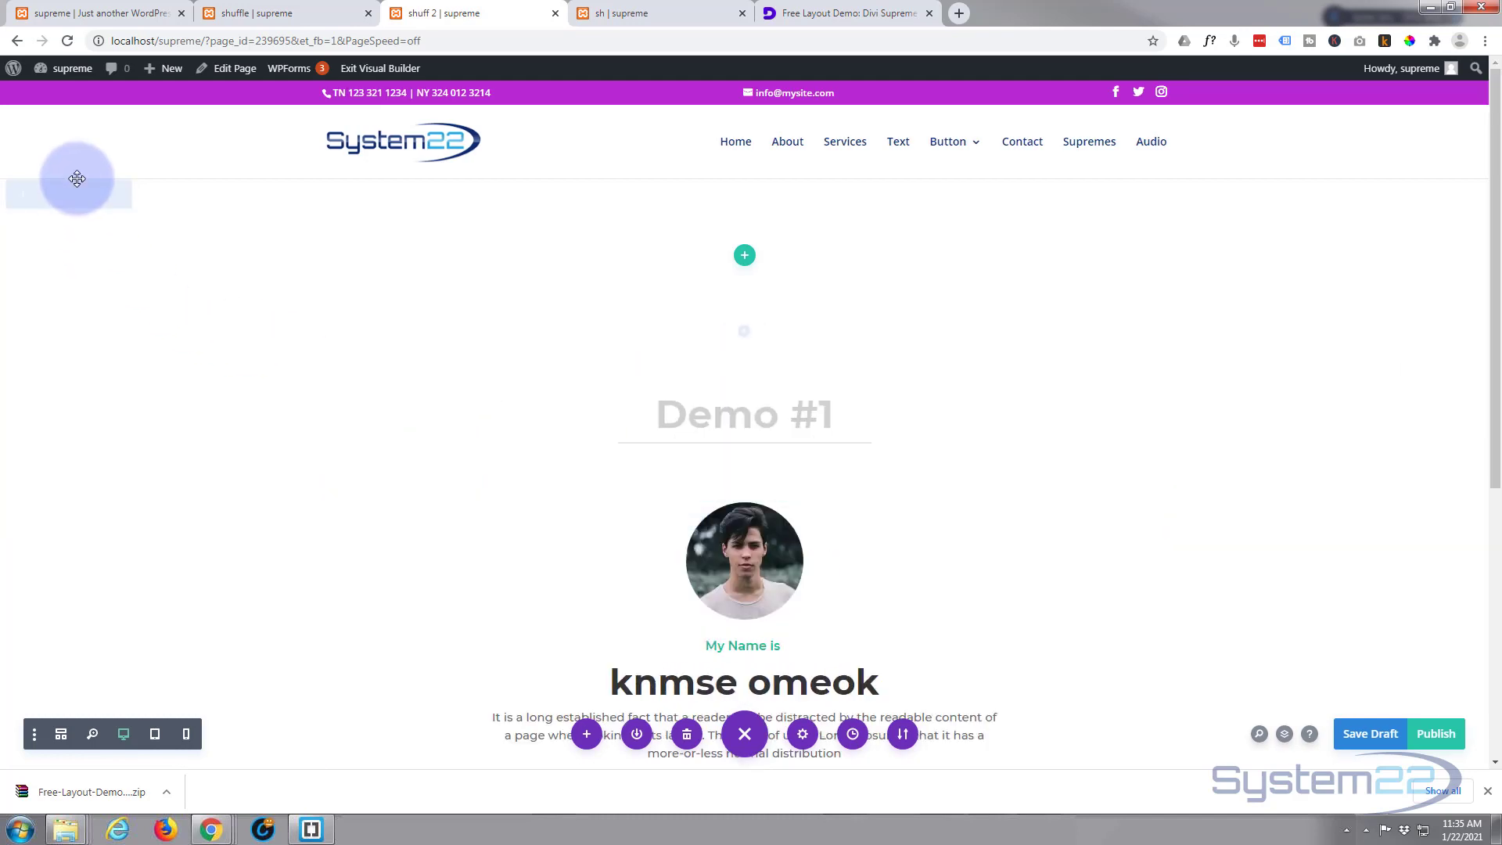
{"action": "left_click", "coordinate": [110, 197]}
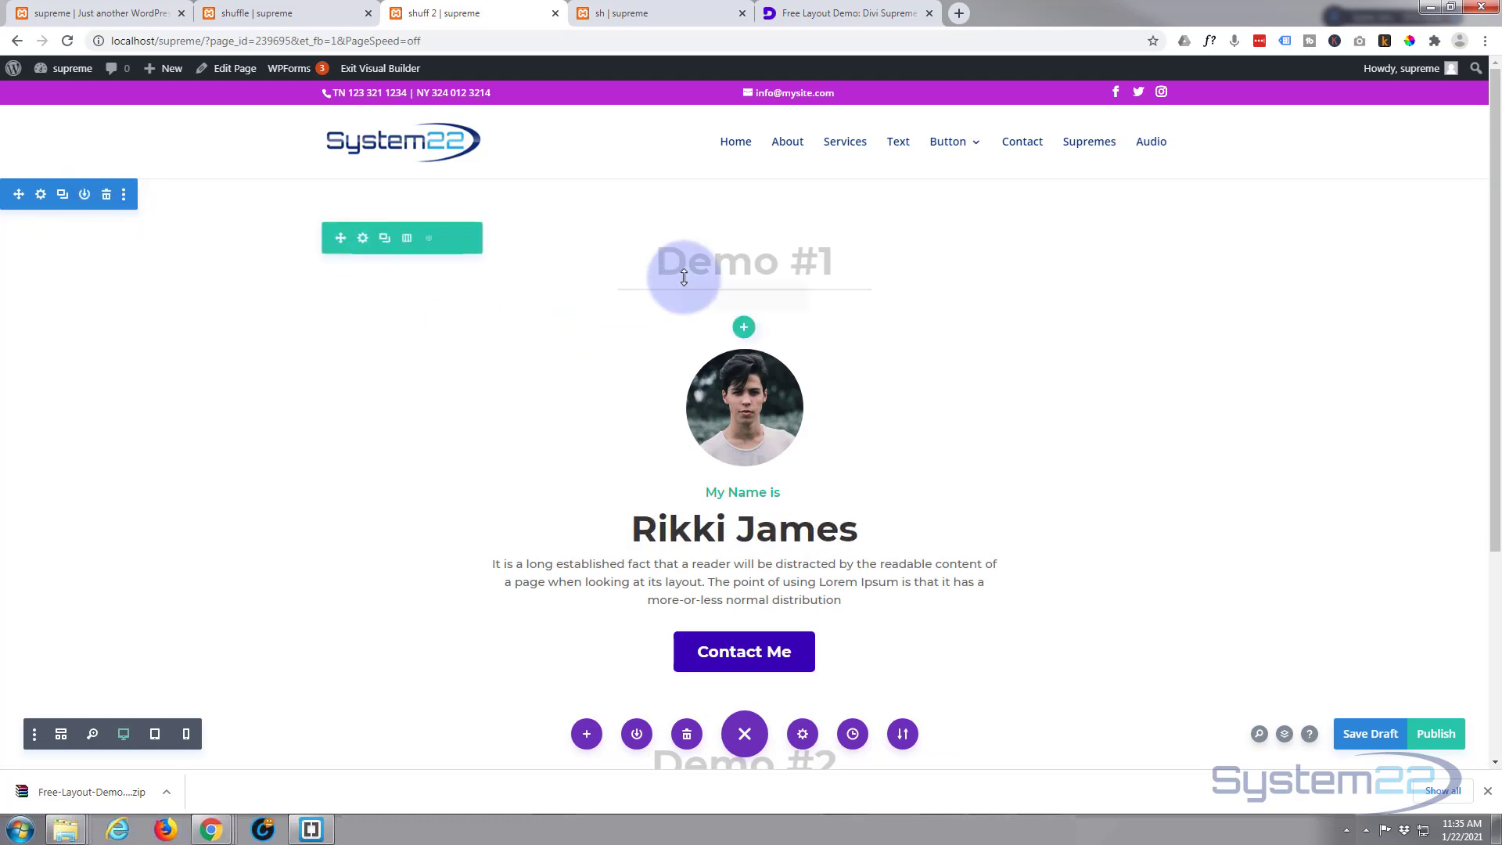
Change the "Demo #1" heading text to "Our Team" and switch the profile row below it to three equal columns.
{"action": "mouse_move", "coordinate": [701, 246]}
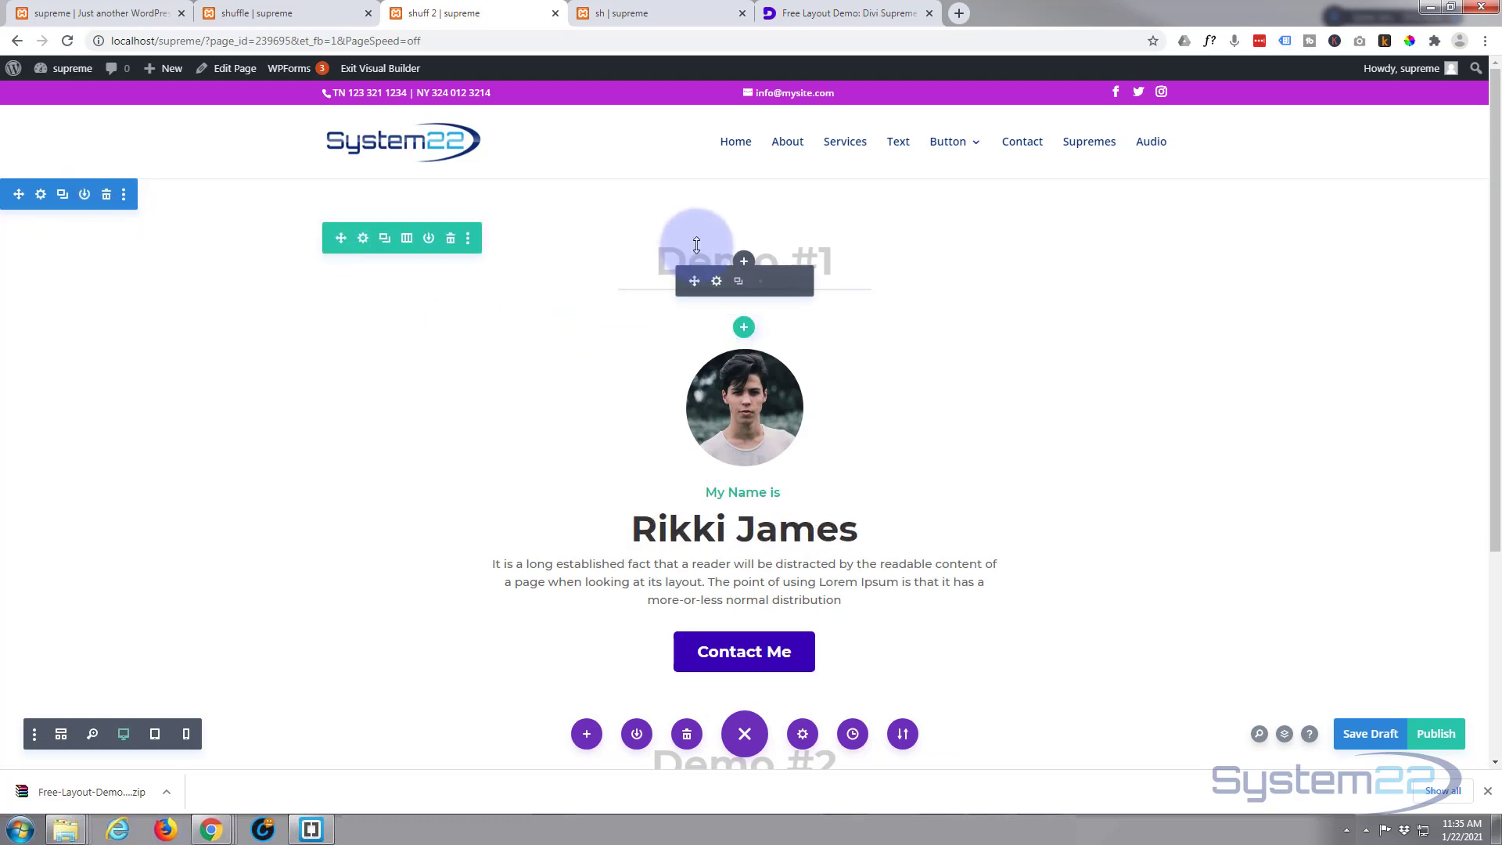
{"action": "left_click", "coordinate": [716, 284]}
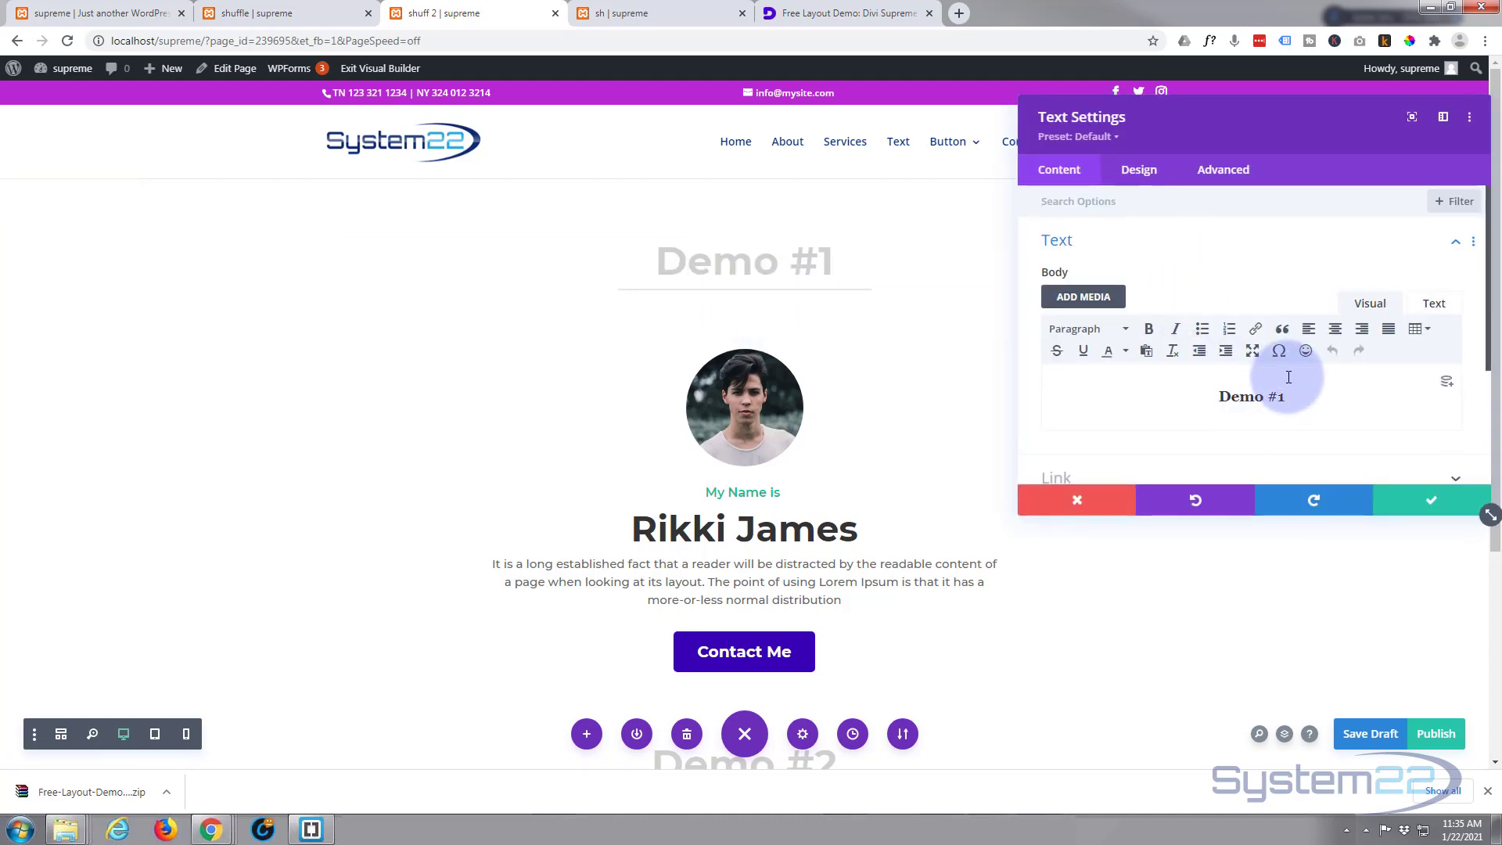
{"action": "left_click_drag", "start_coordinate": [1295, 395], "coordinate": [1188, 386]}
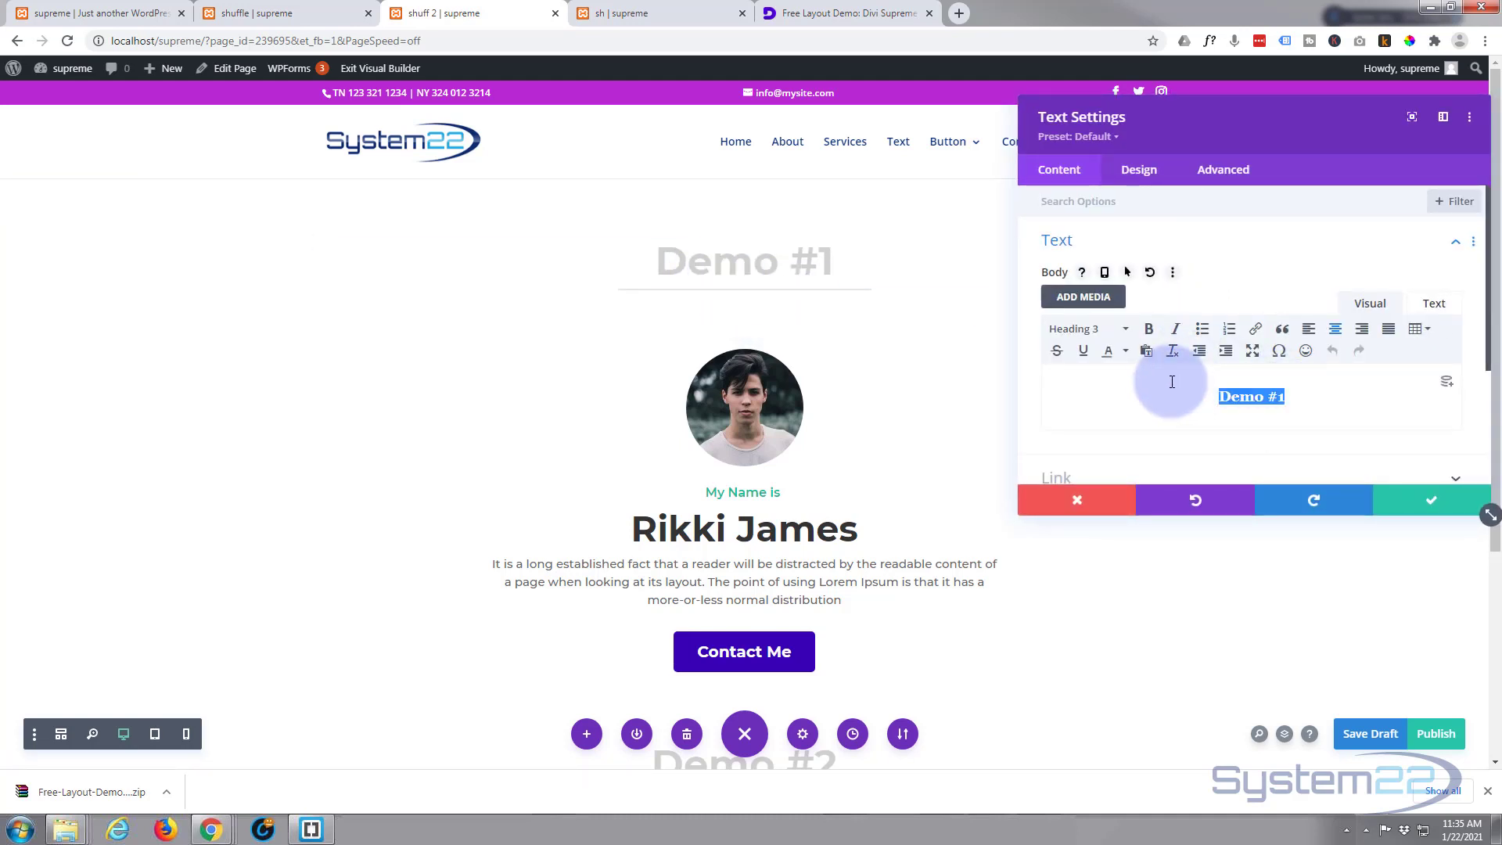
{"action": "type", "text": "Our Tea"}
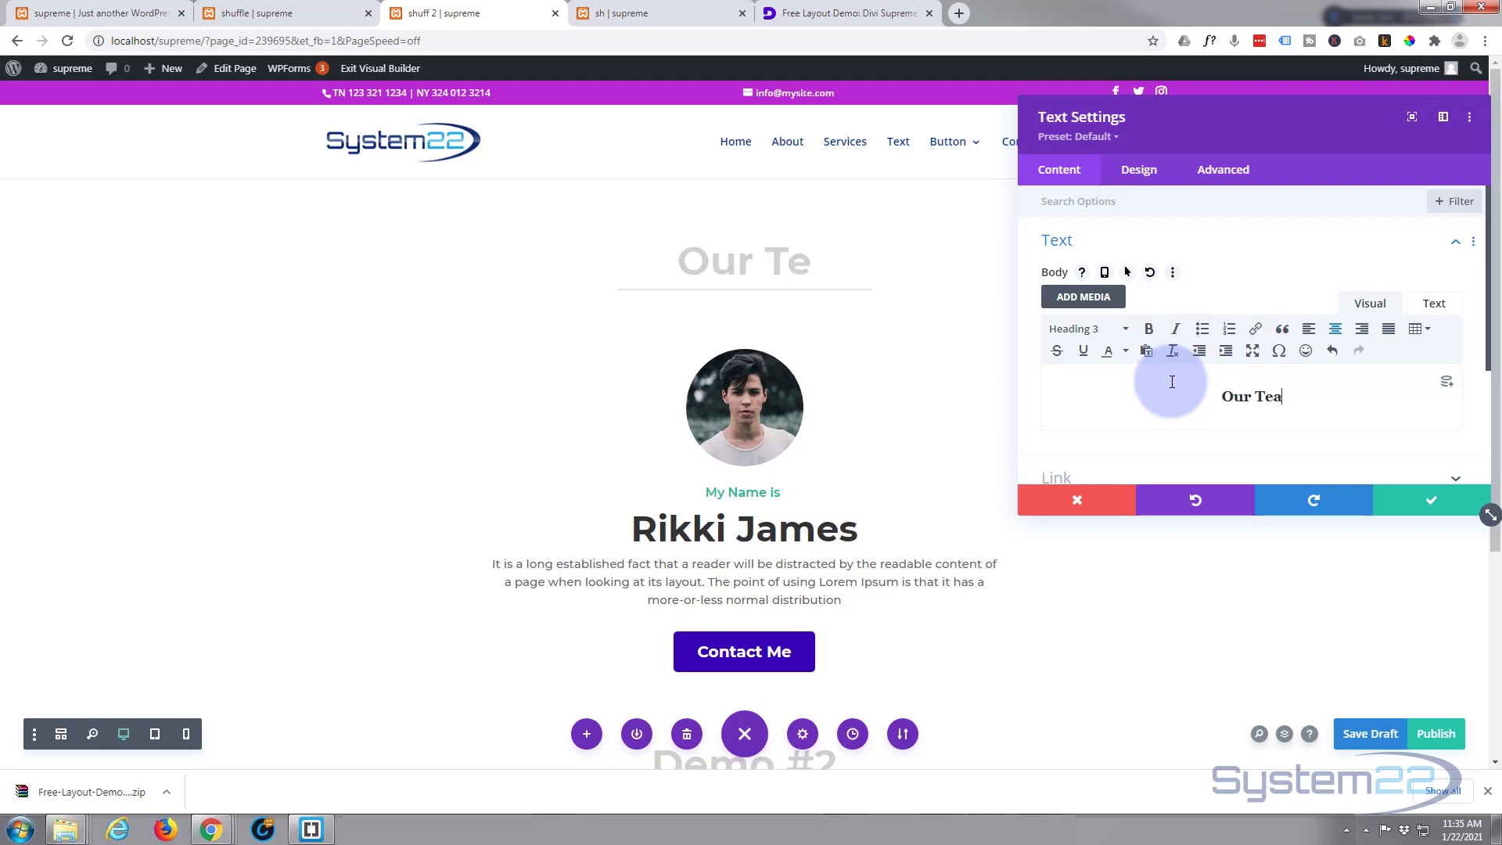
{"action": "type", "text": "m"}
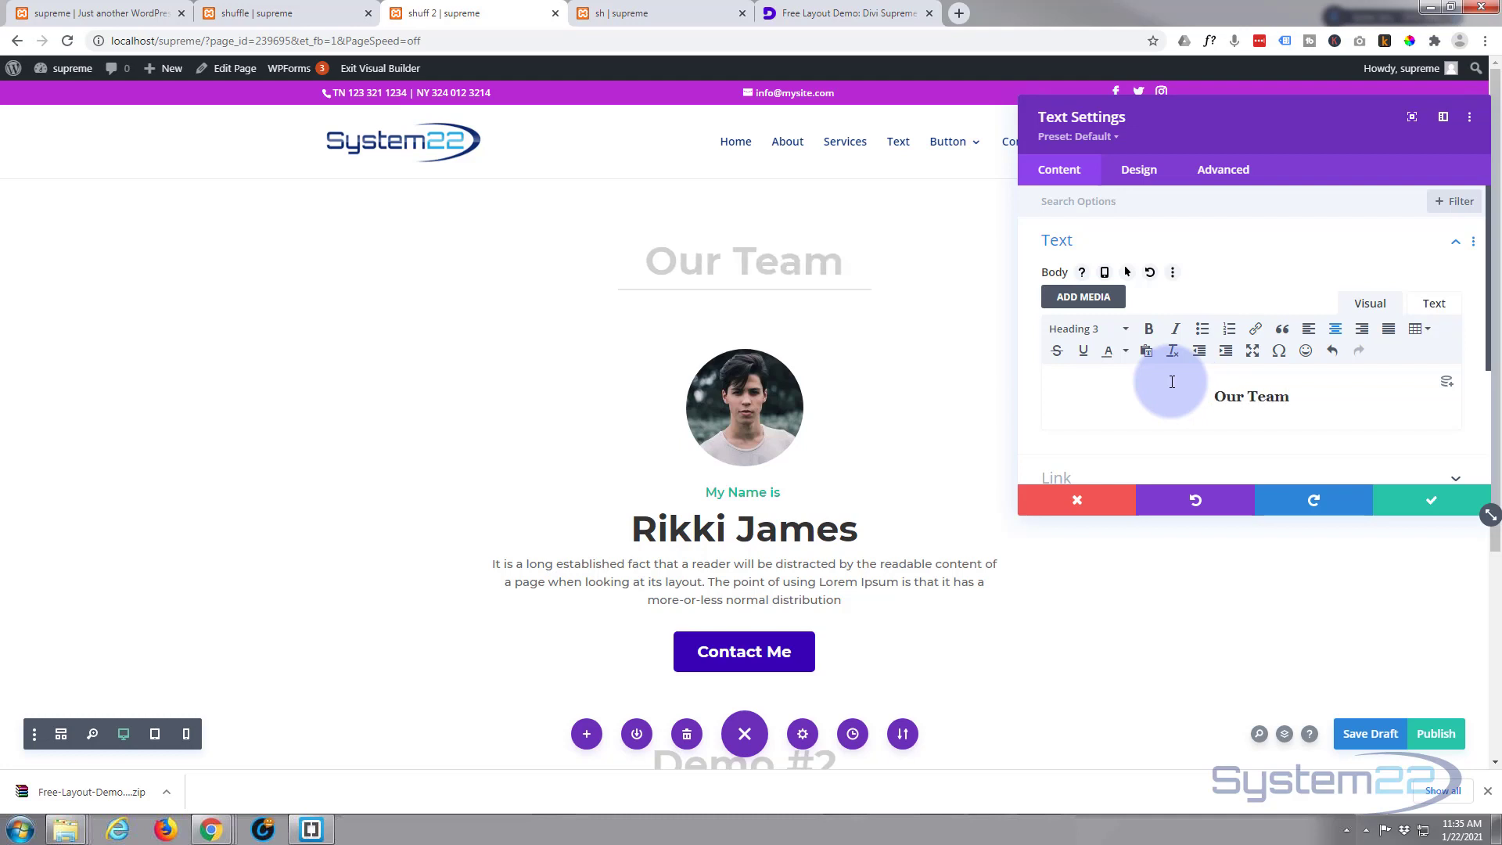
{"action": "left_click", "coordinate": [1433, 498]}
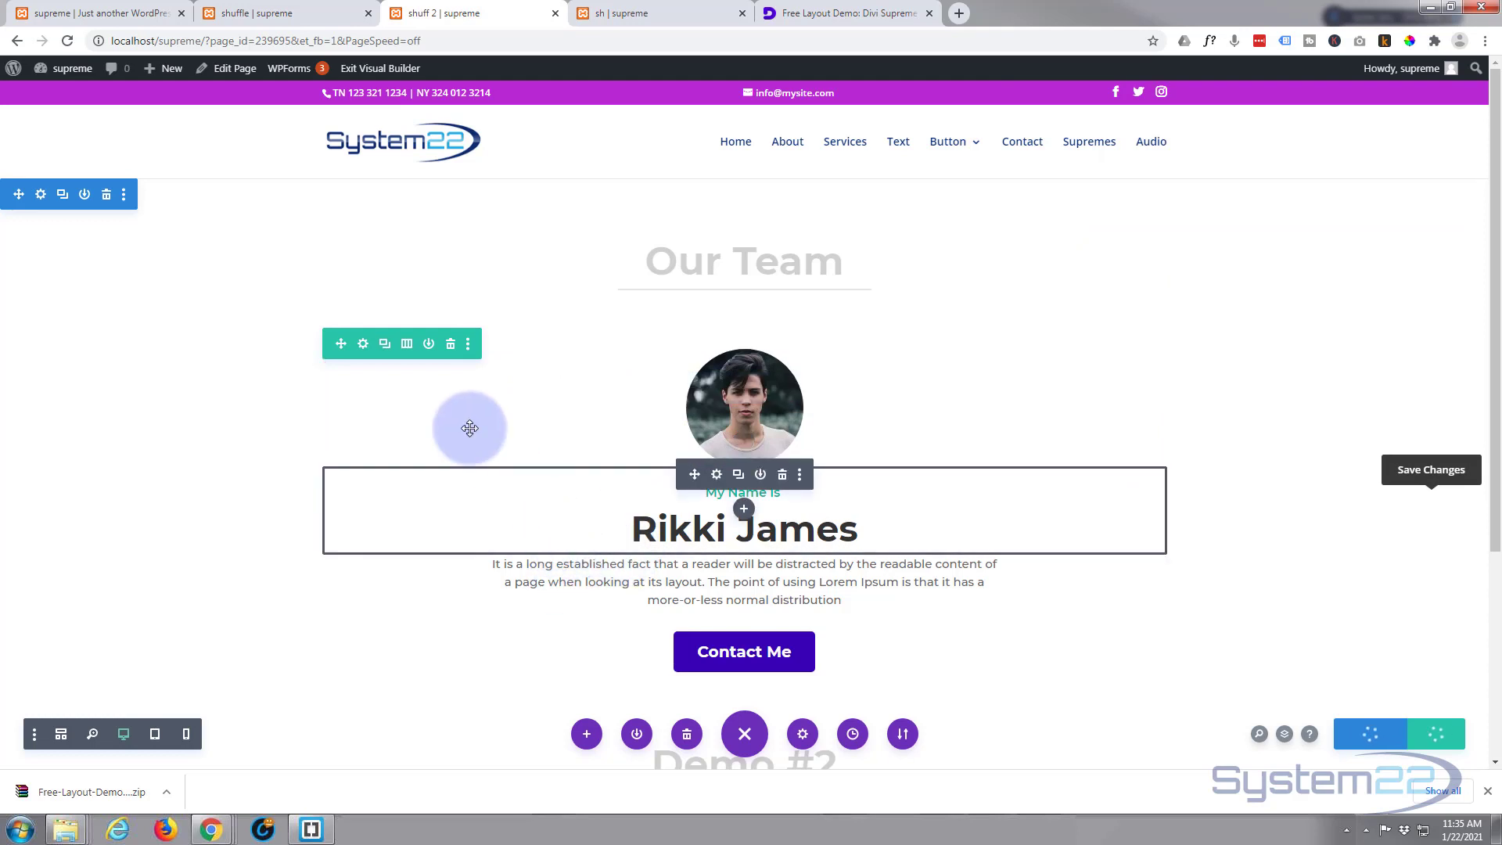
{"action": "left_click", "coordinate": [408, 345]}
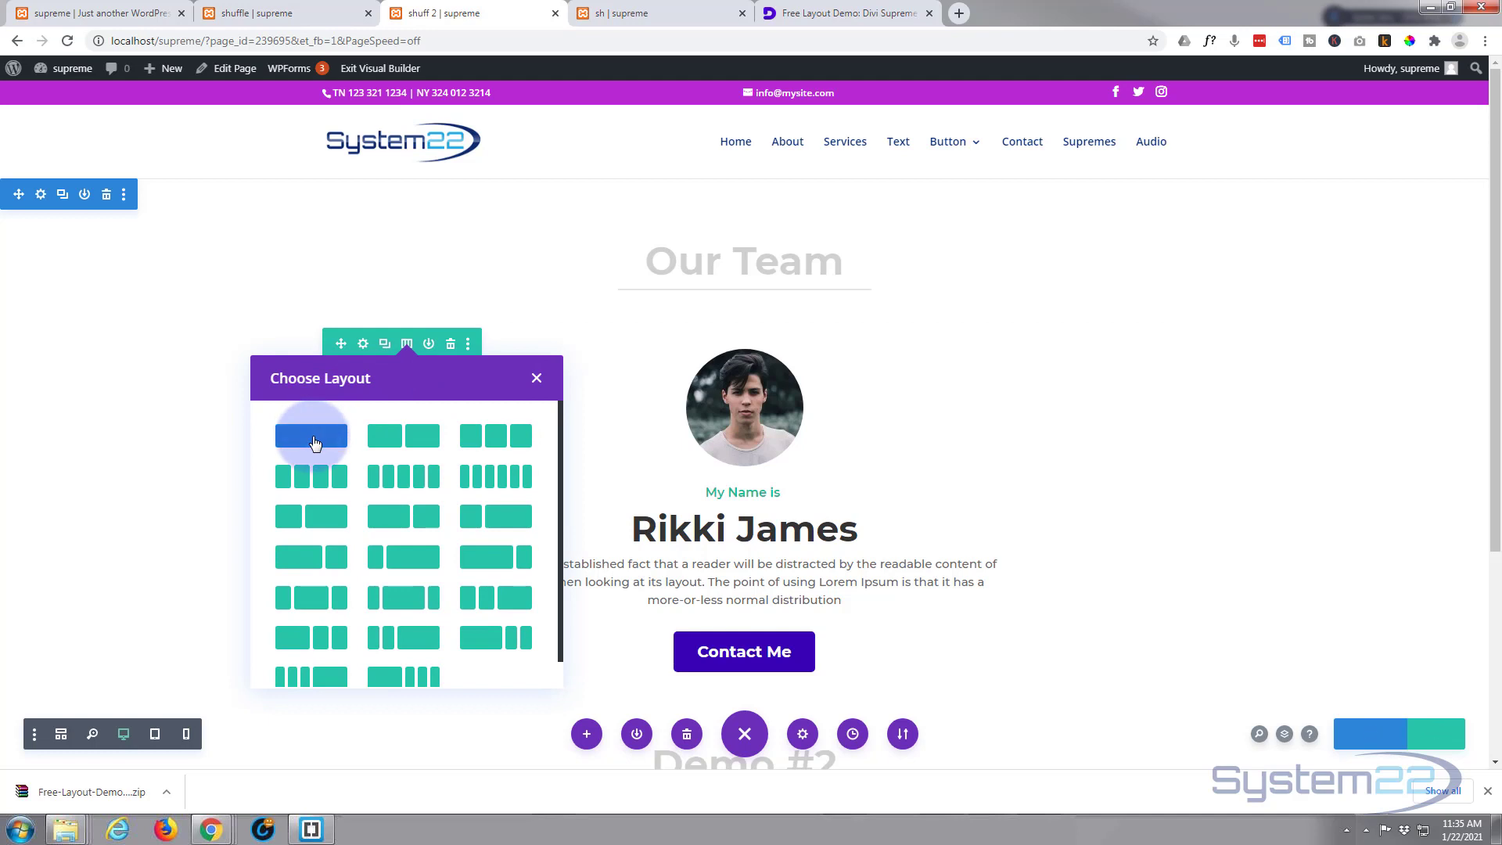
{"action": "left_click", "coordinate": [487, 452]}
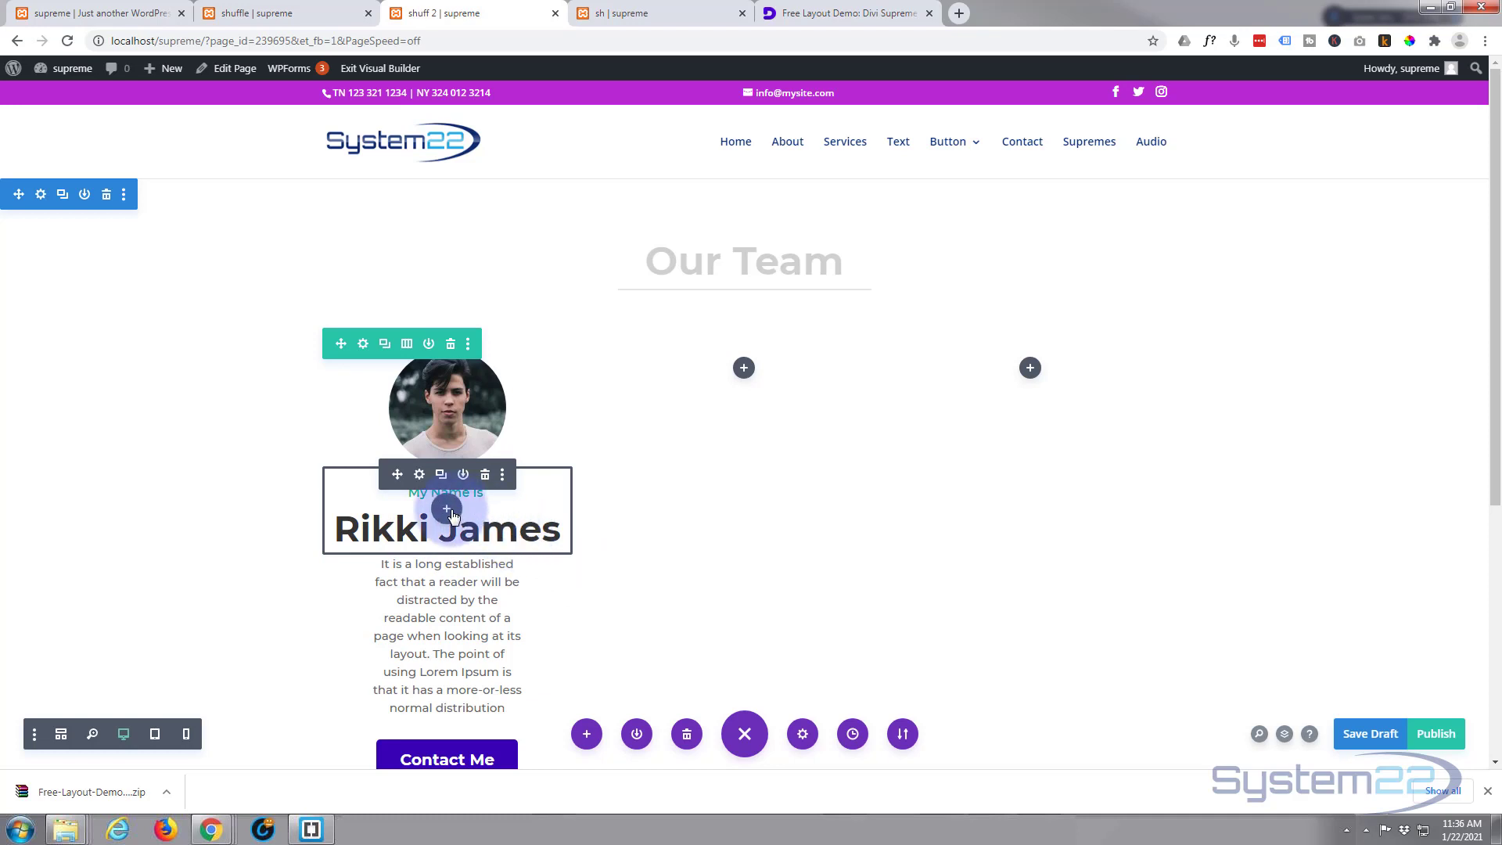
Reduce the desktop shuffle text size of the name heading below the profile photo to 30px.
{"action": "left_click", "coordinate": [420, 474]}
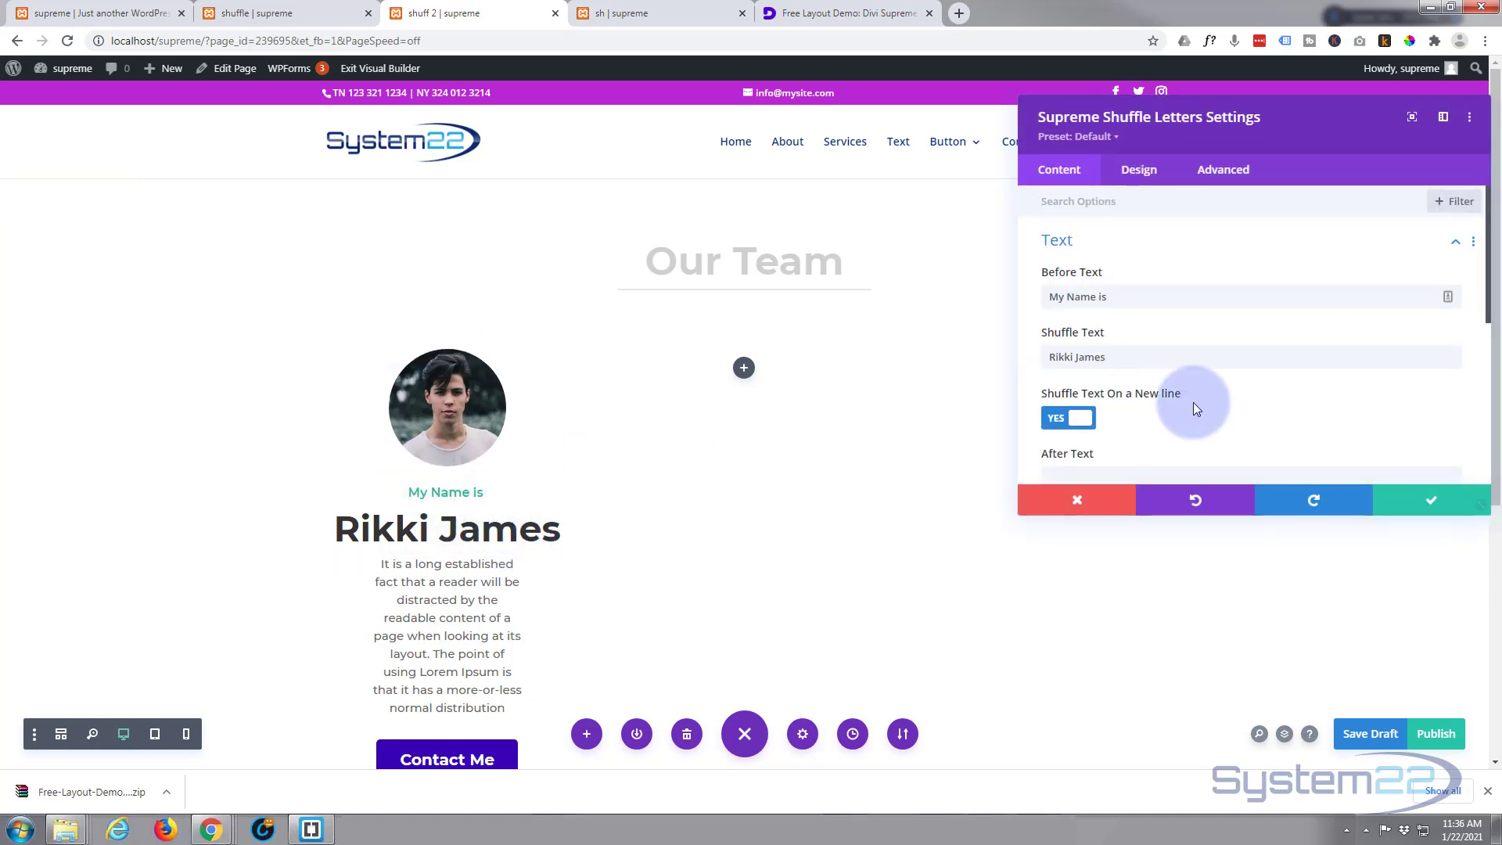
{"action": "scroll", "coordinate": [1198, 385], "scroll_direction": "down", "scroll_amount": 3}
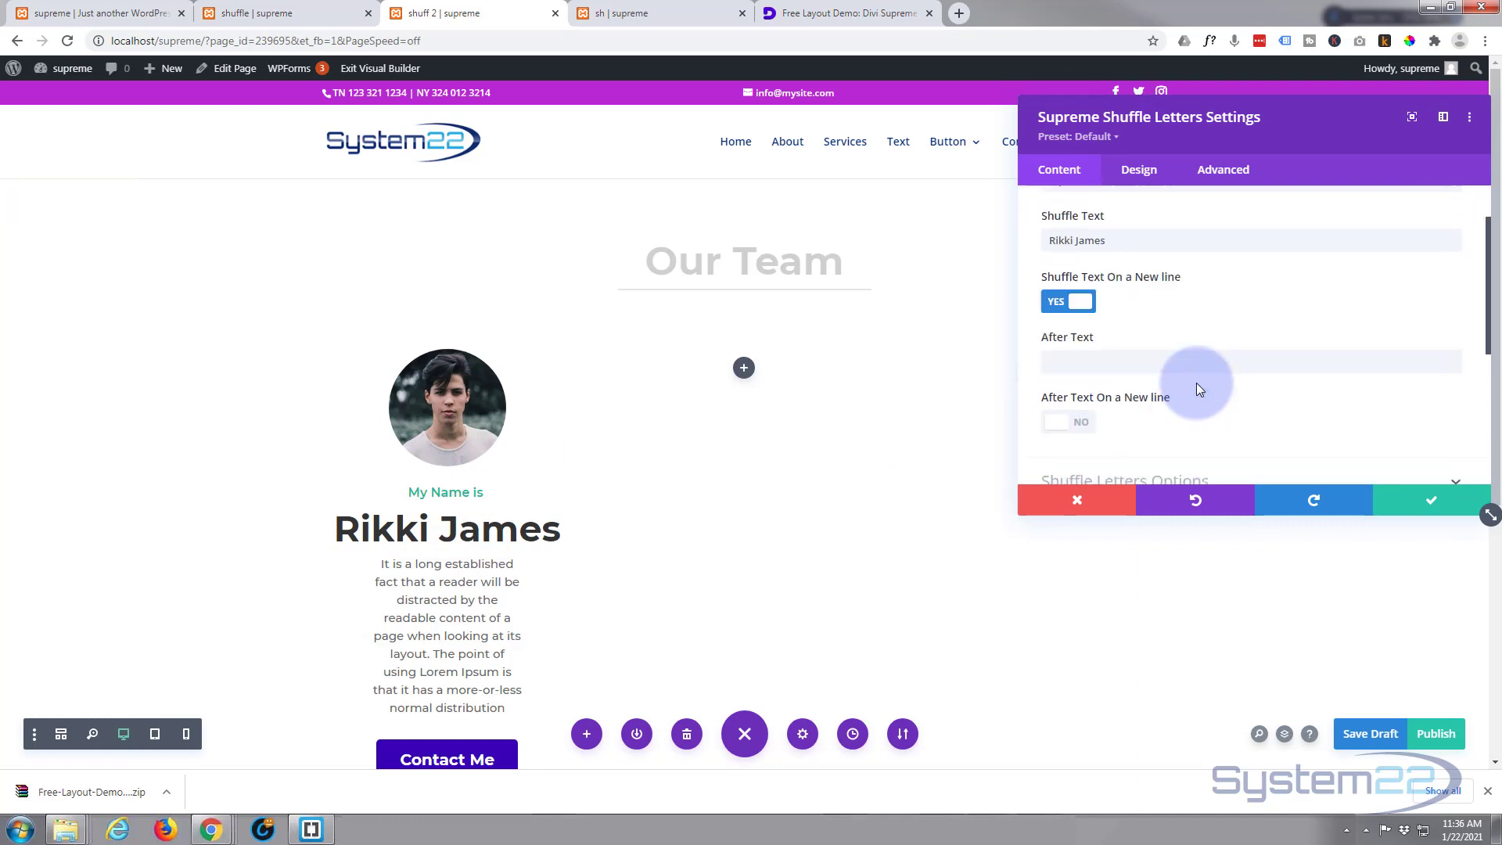
{"action": "left_click", "coordinate": [1139, 169]}
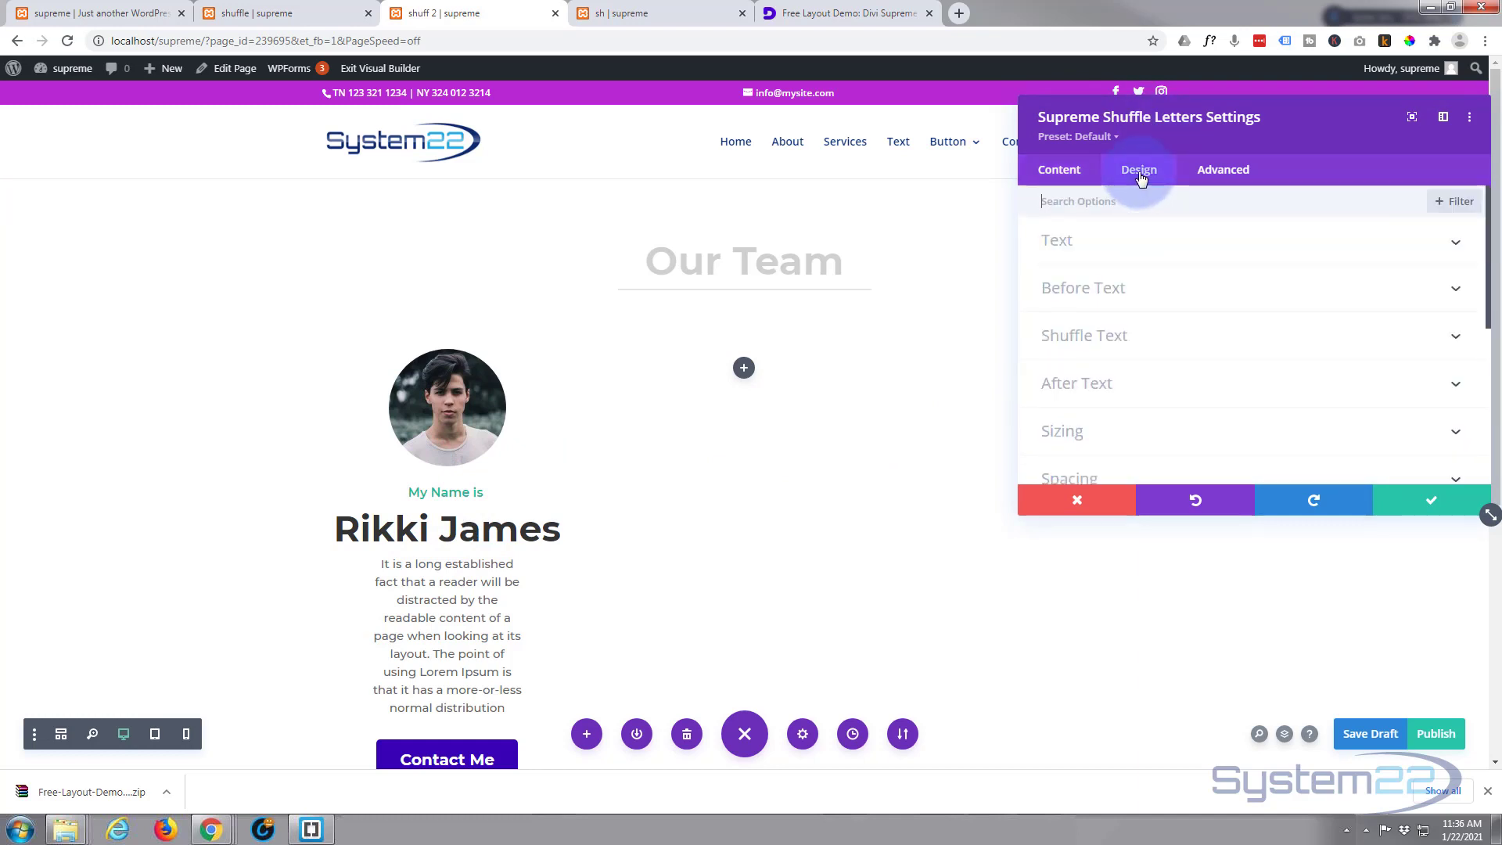
{"action": "left_click", "coordinate": [1273, 343]}
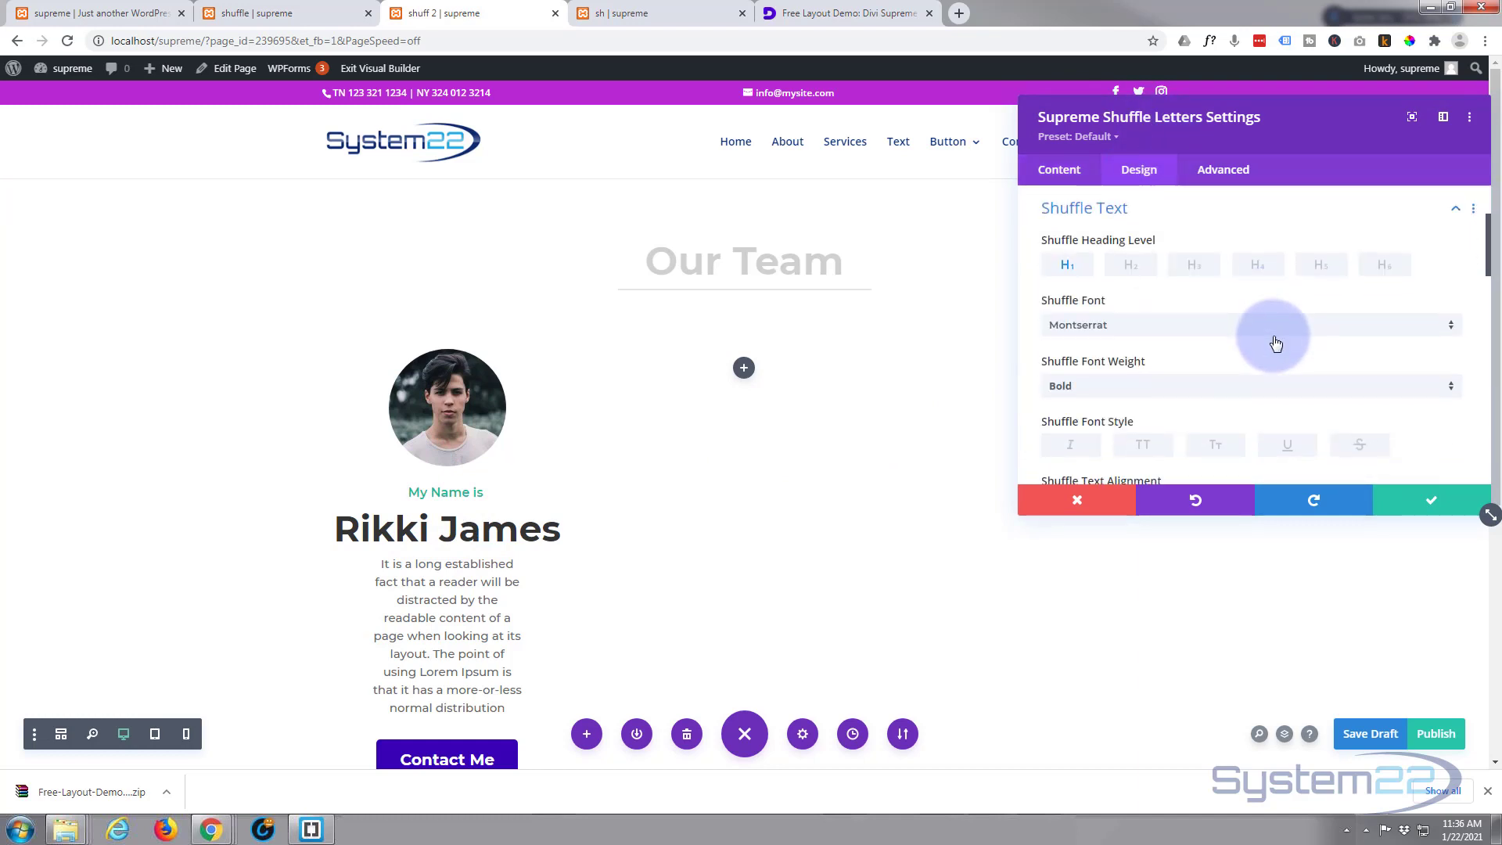
{"action": "scroll", "coordinate": [1277, 337], "scroll_direction": "down", "scroll_amount": 5}
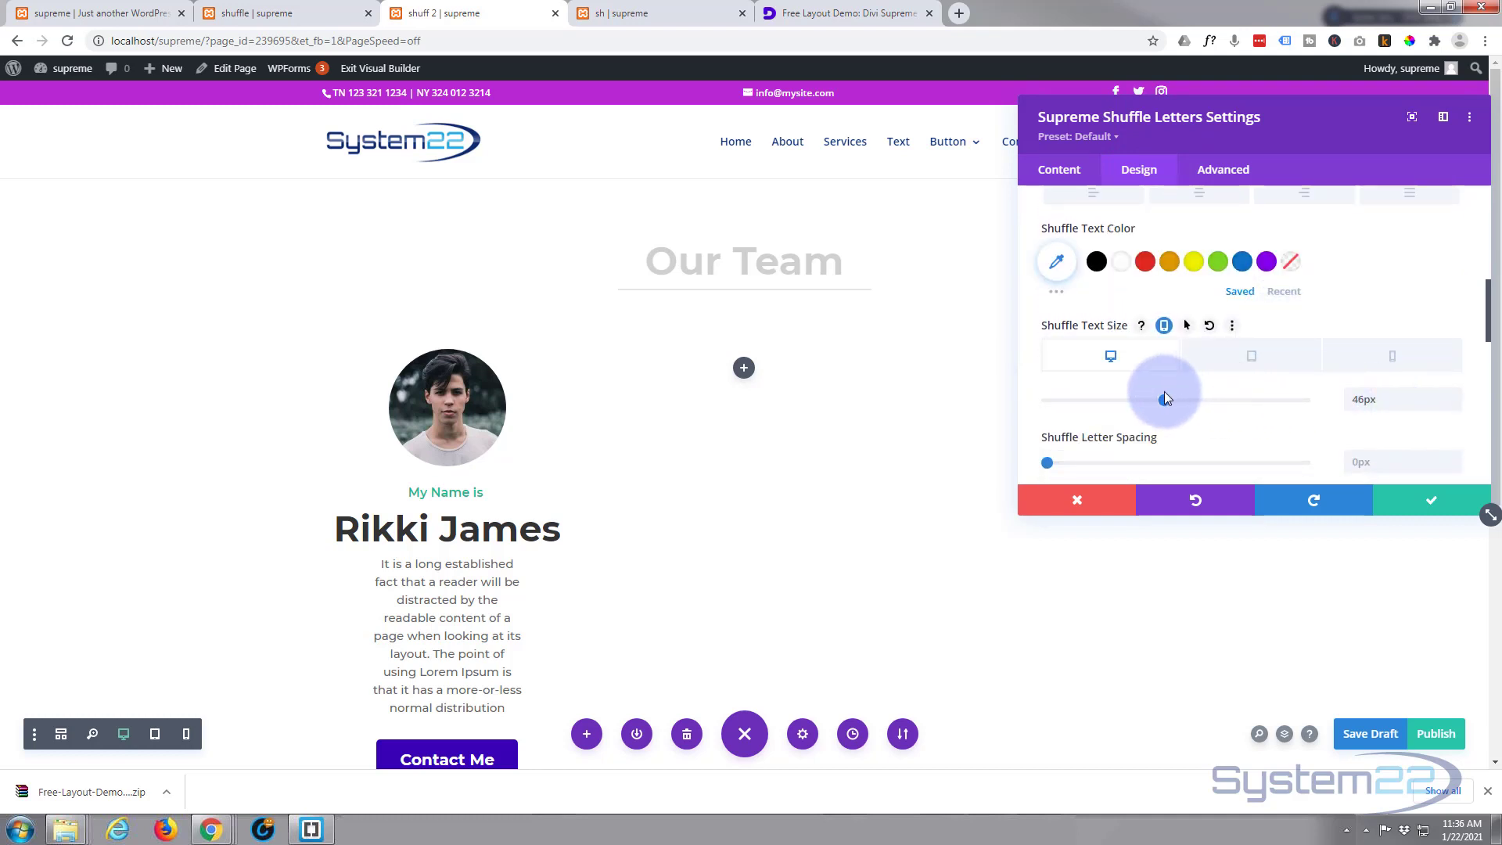
{"action": "left_click_drag", "start_coordinate": [1166, 399], "coordinate": [1124, 402]}
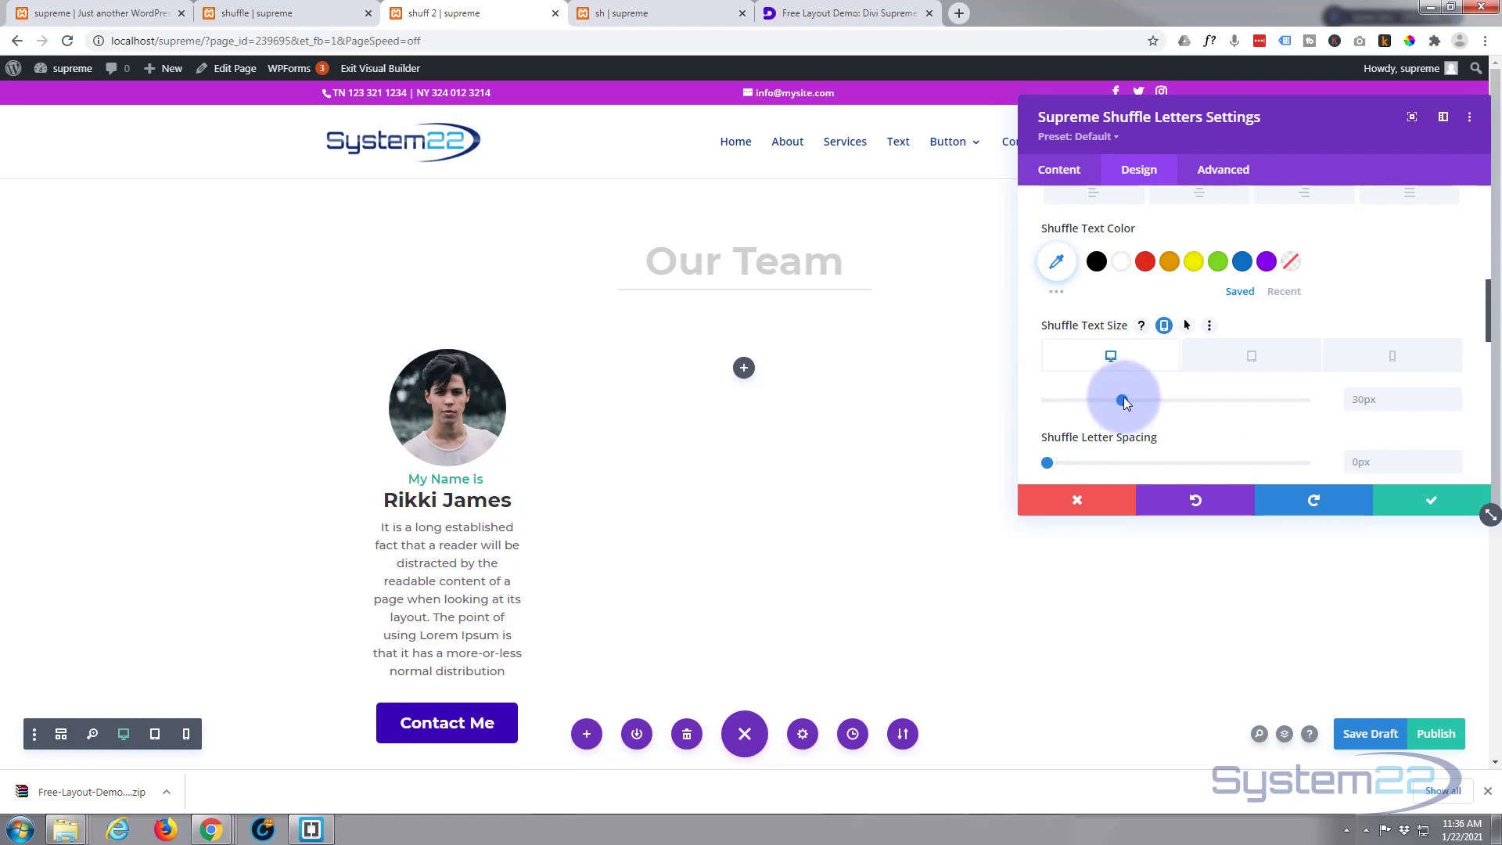
Change the module's before text to "CEO" and replace the shuffle text with the team member's full name.
{"action": "left_click", "coordinate": [1056, 174]}
{"action": "left_click", "coordinate": [1140, 288]}
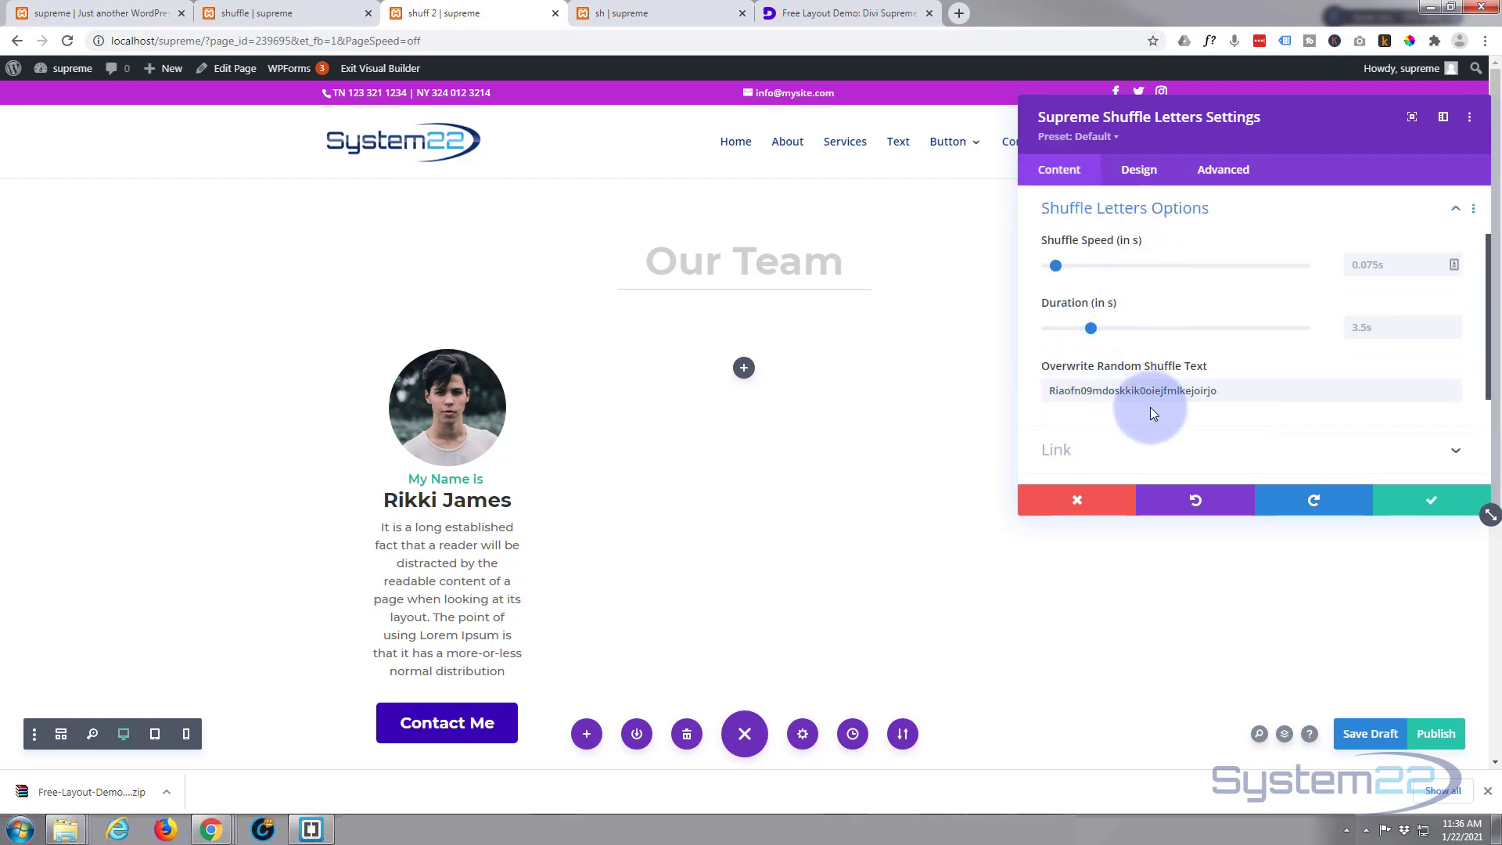
{"action": "scroll", "coordinate": [1147, 410], "scroll_direction": "up", "scroll_amount": 3}
{"action": "left_click", "coordinate": [1148, 244]}
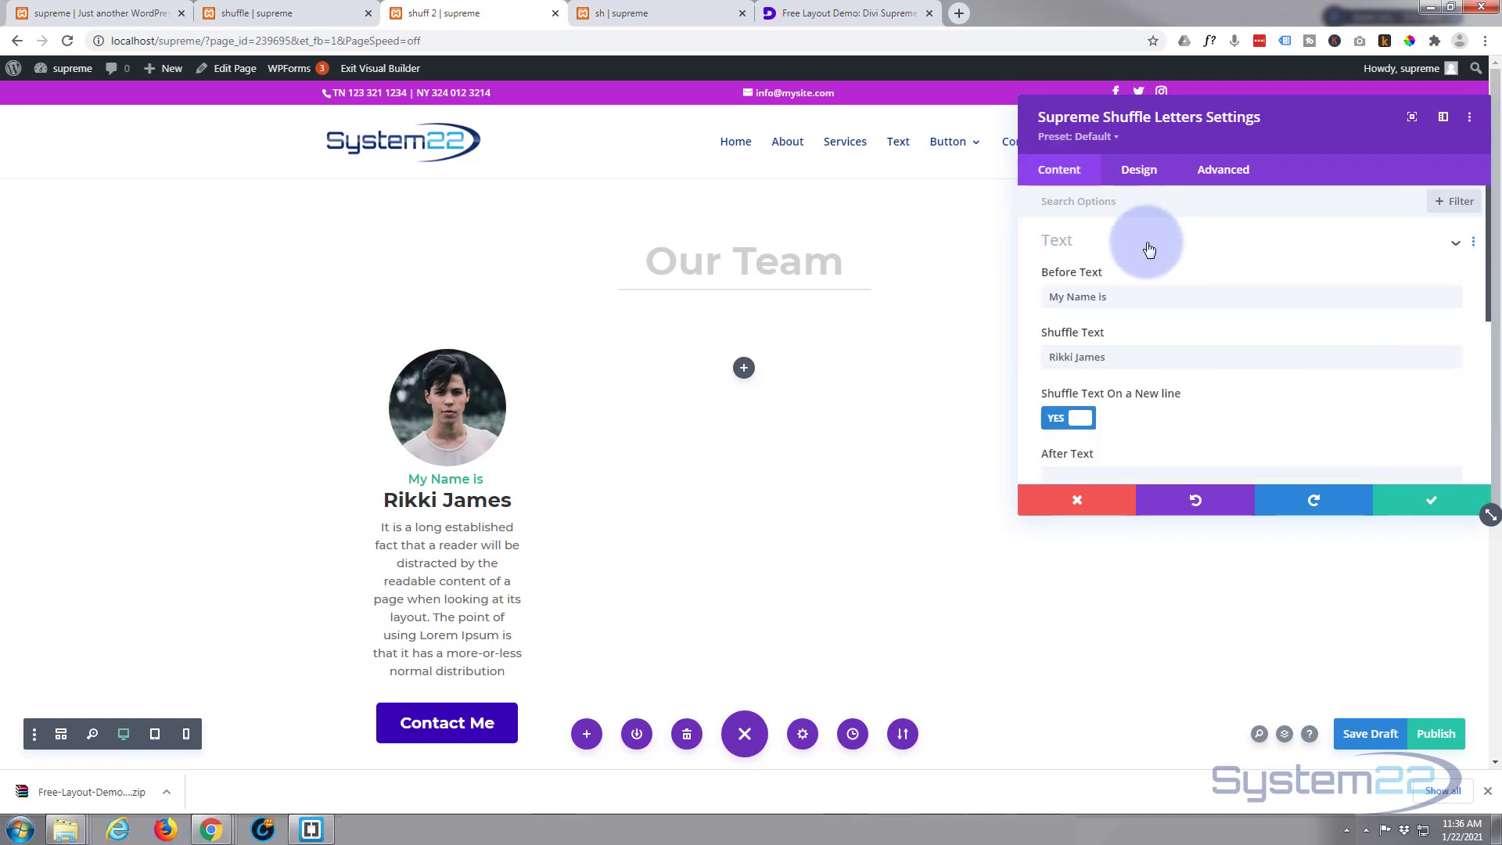
{"action": "left_click_drag", "start_coordinate": [1127, 296], "coordinate": [1012, 301]}
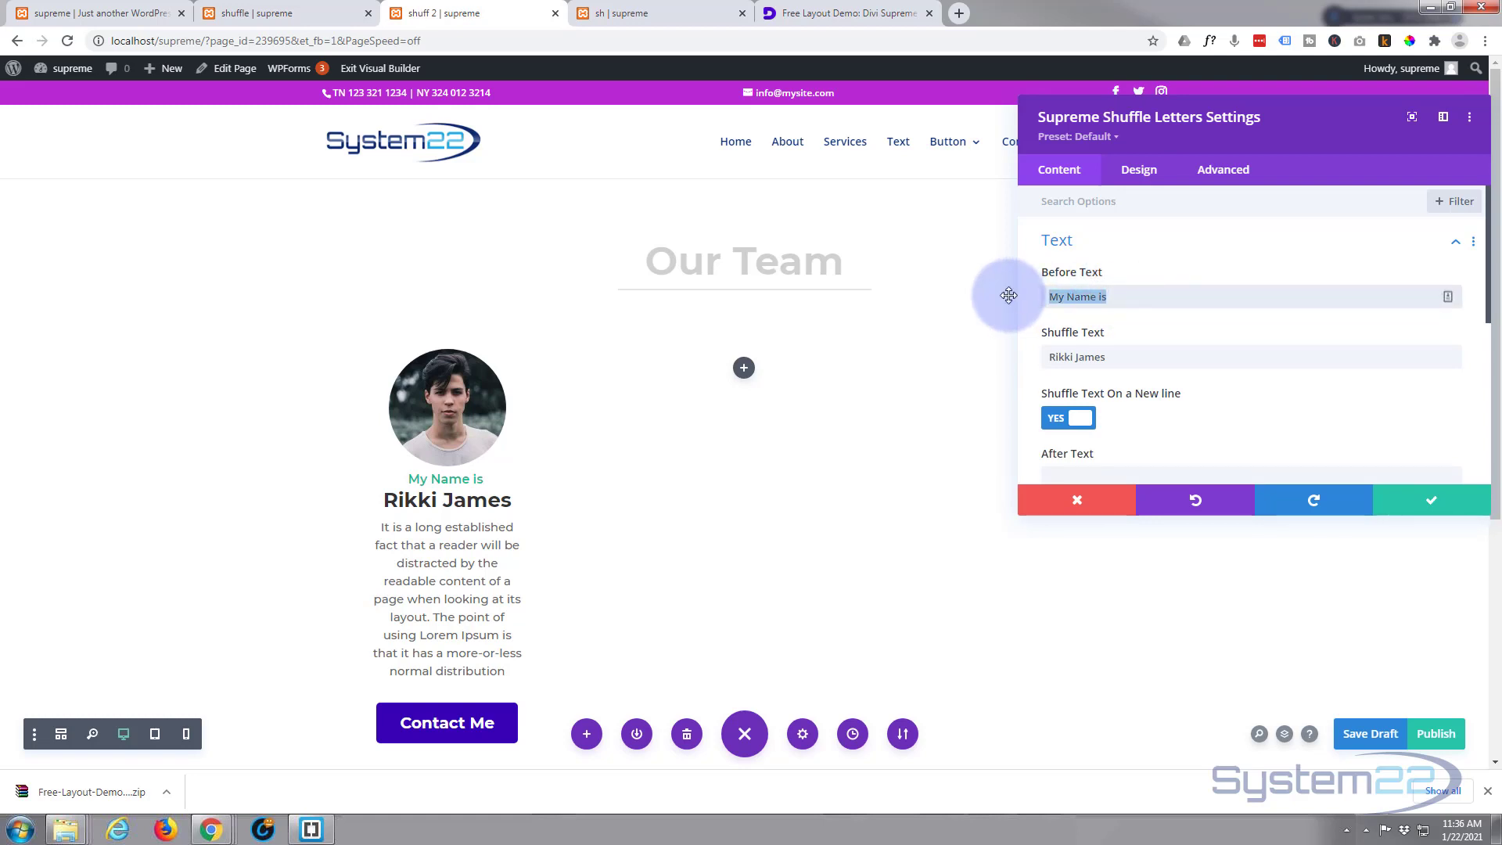
{"action": "type", "text": "CEO"}
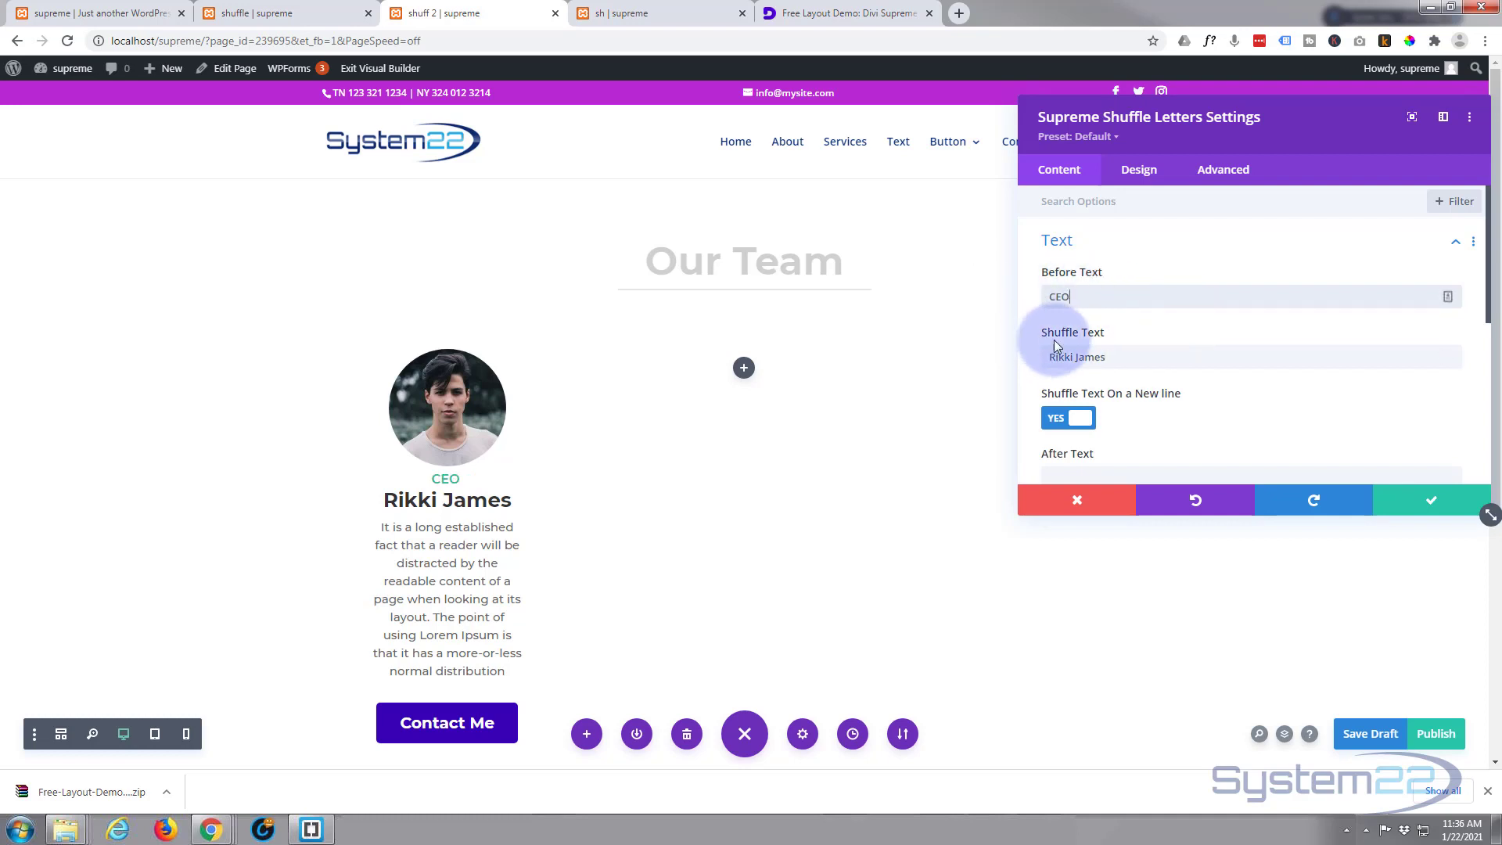
{"action": "left_click_drag", "start_coordinate": [1416, 357], "coordinate": [1020, 354]}
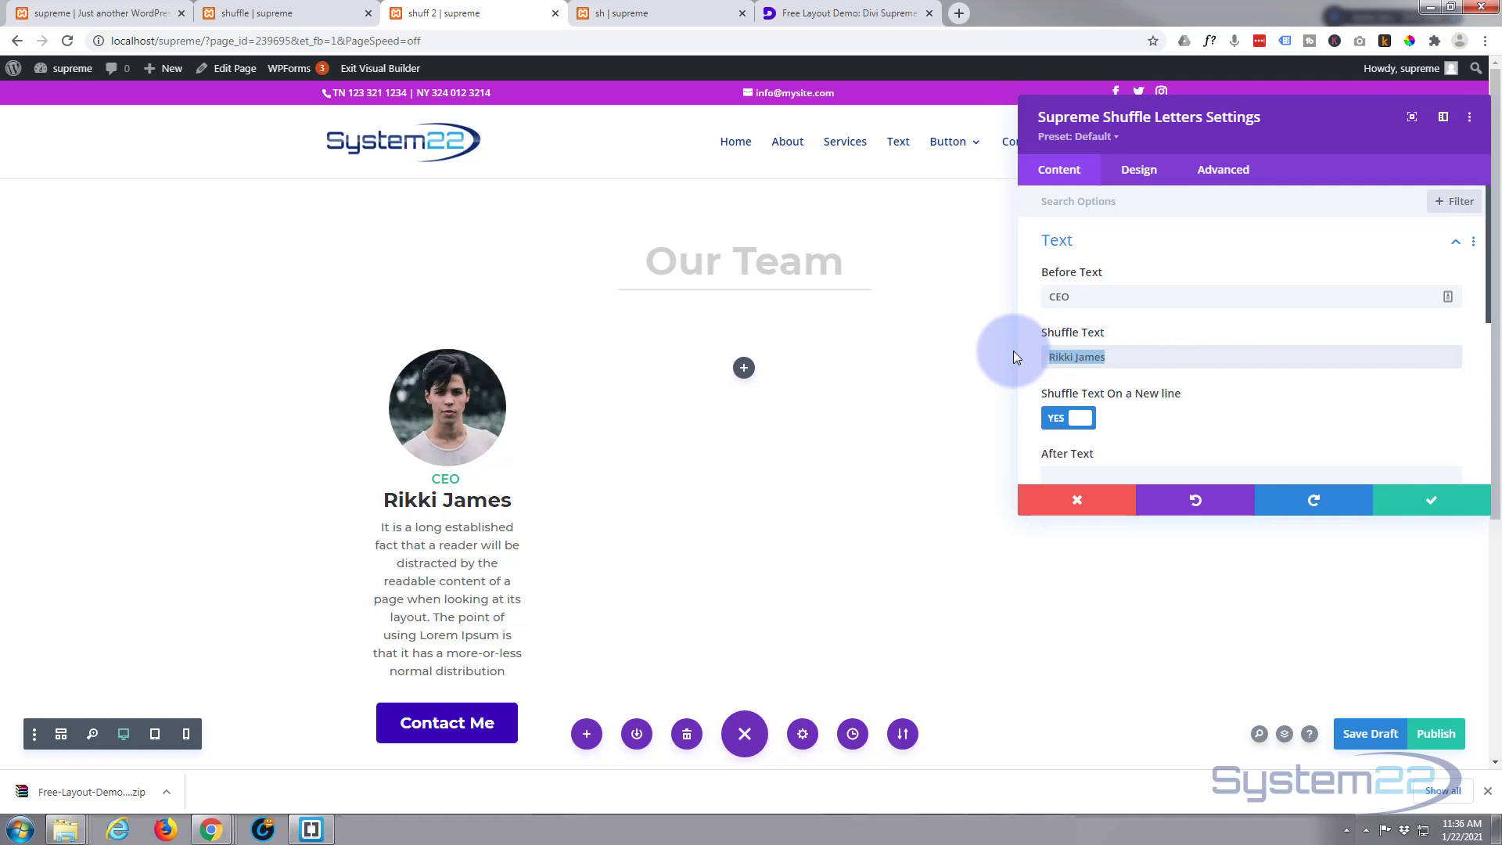
{"action": "type", "text": "Bob Sm"}
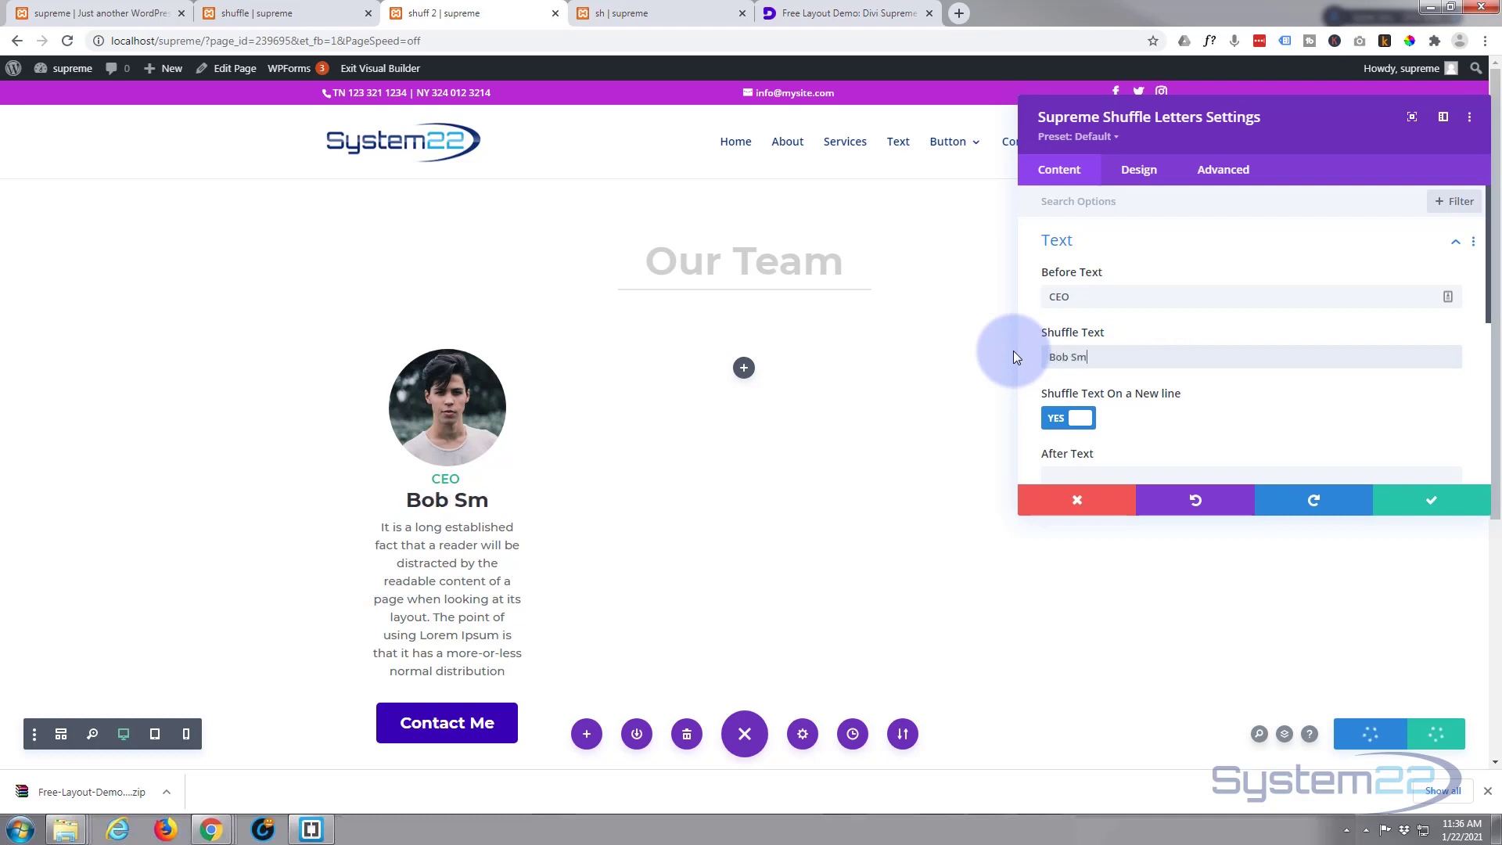
{"action": "type", "text": "ith"}
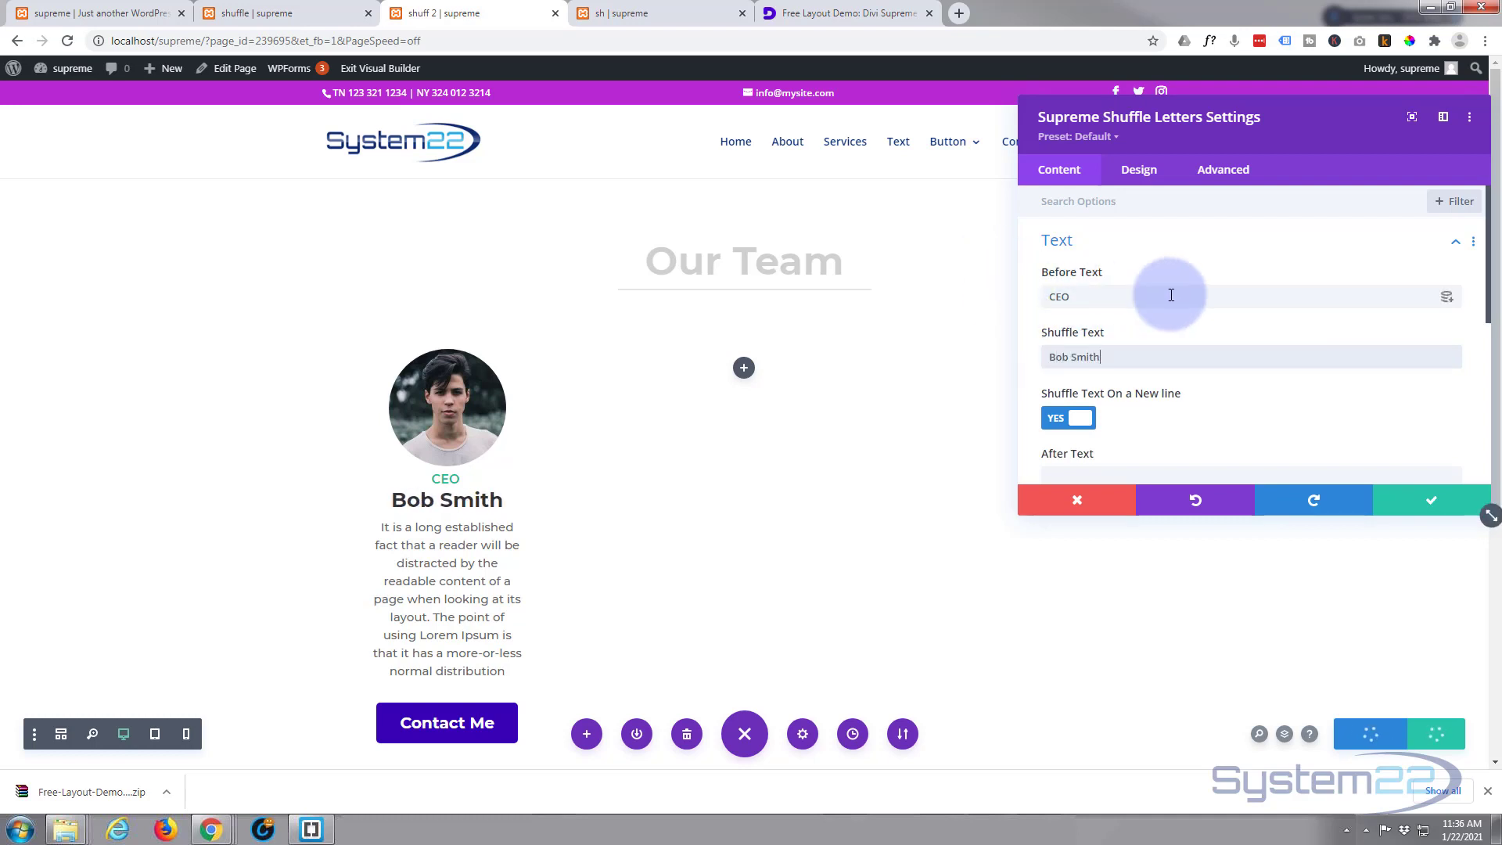
Overwrite the random shuffle text with "BkasdjfgvnadfnvadBdfghapN", set the shuffle duration to 4s, and save the module.
{"action": "scroll", "coordinate": [1171, 295], "scroll_direction": "down", "scroll_amount": 2}
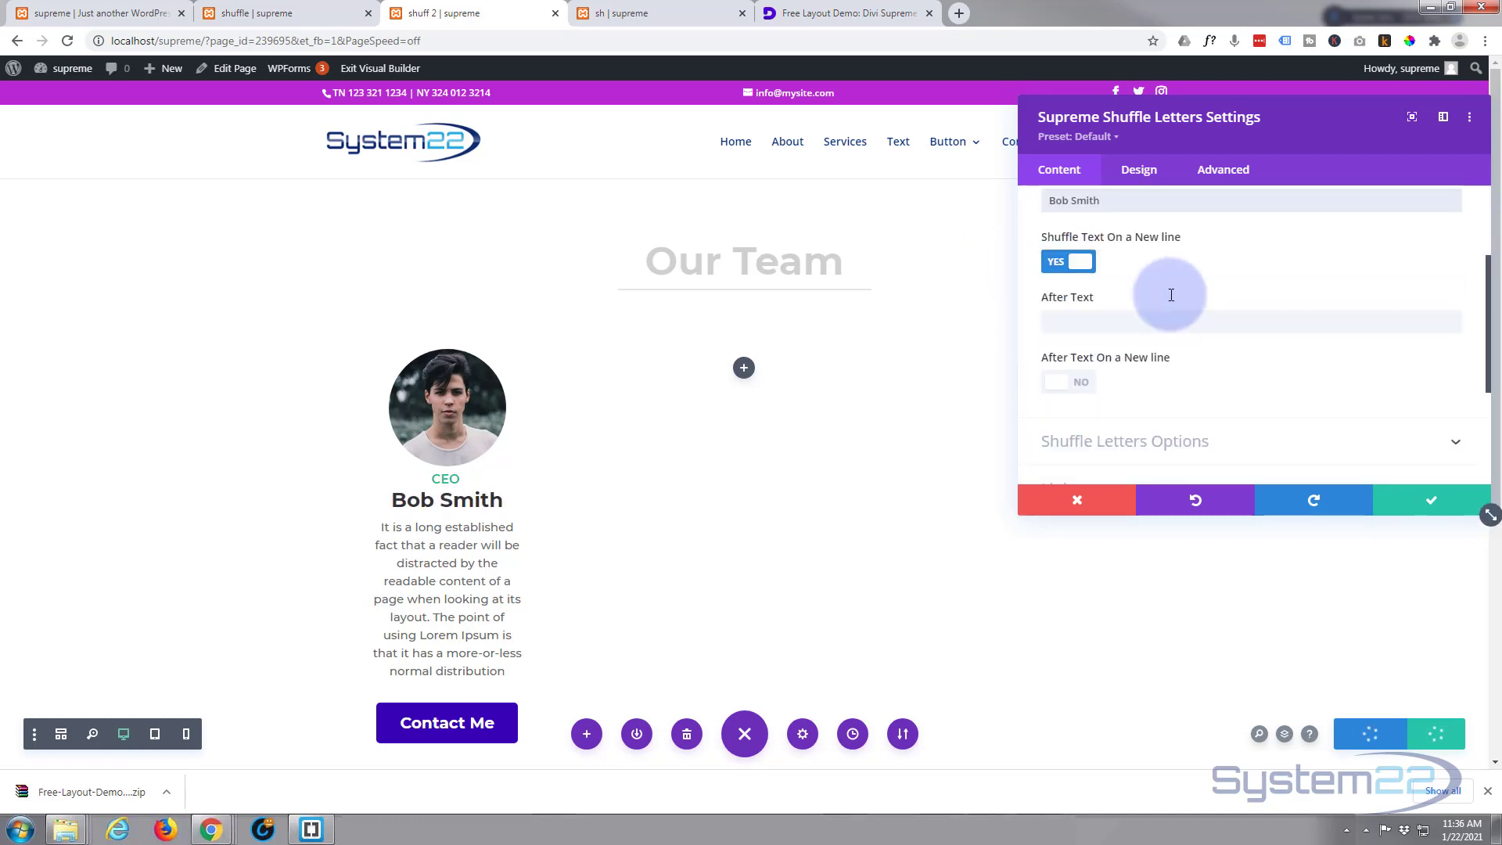
{"action": "left_click", "coordinate": [1212, 441]}
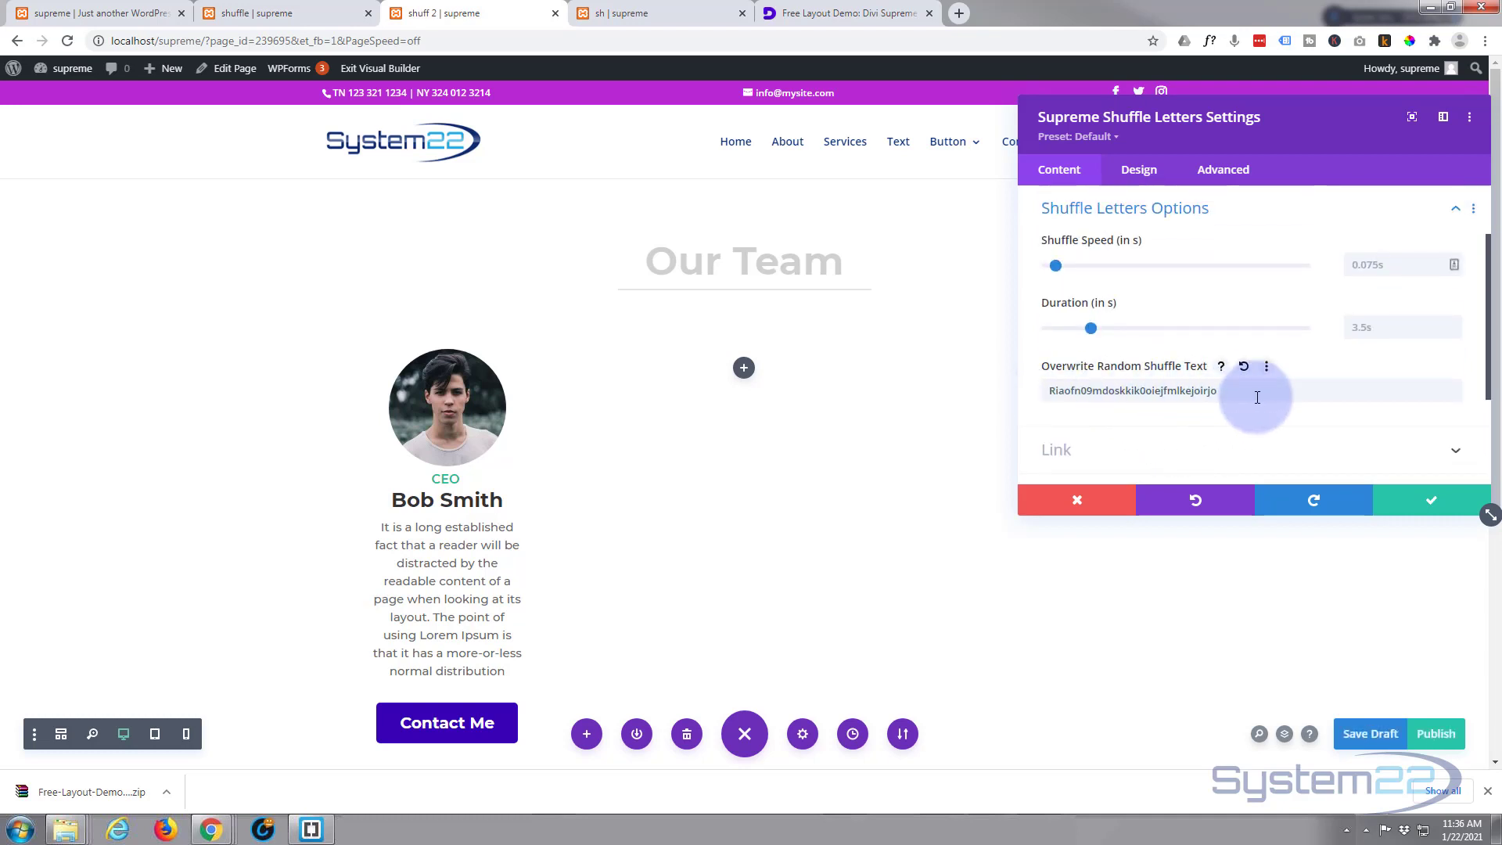
{"action": "left_click_drag", "start_coordinate": [1258, 398], "coordinate": [1038, 382]}
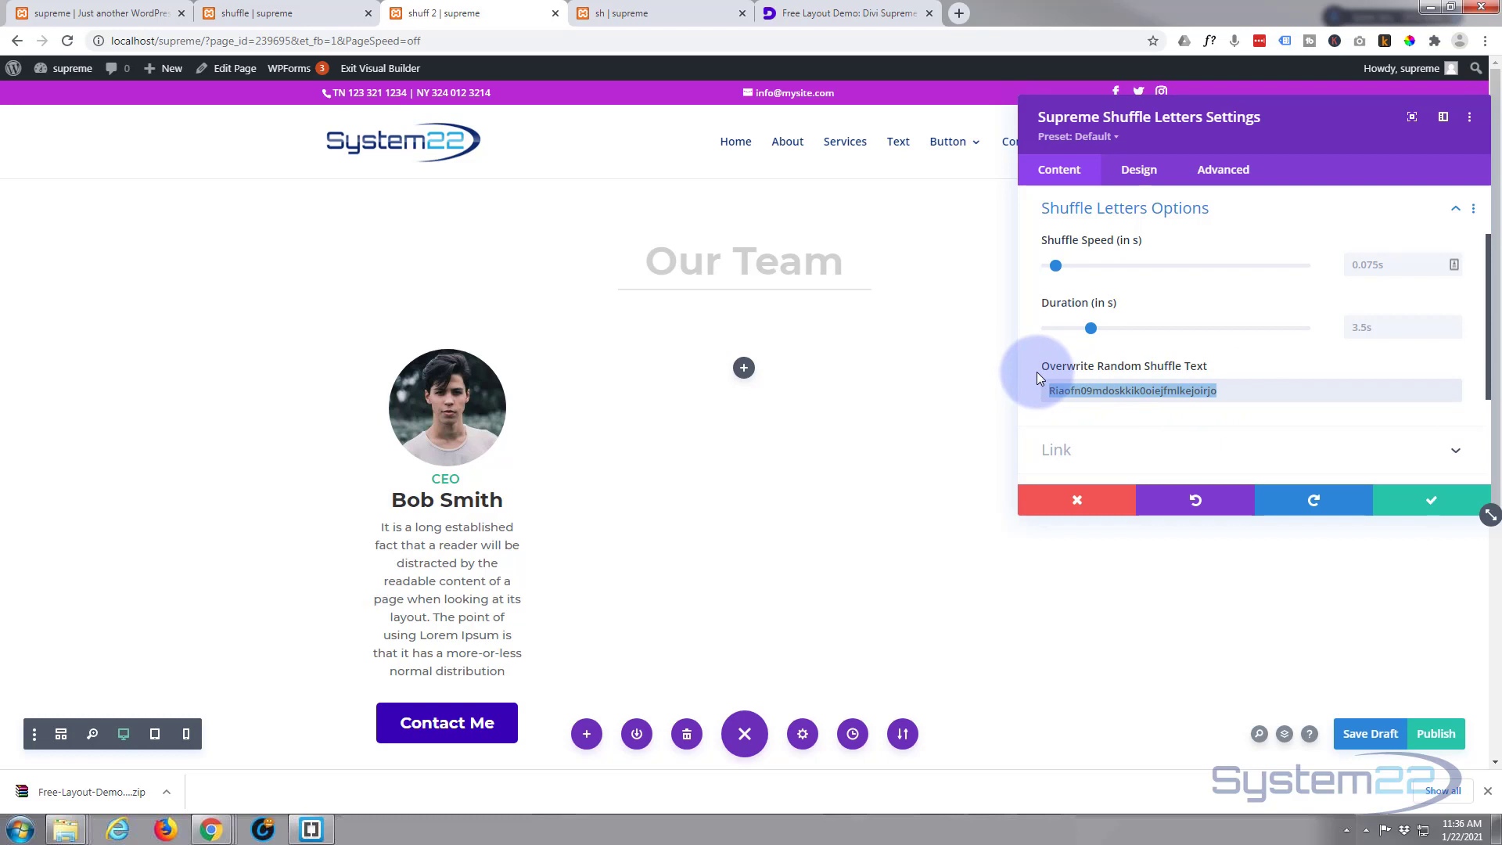
{"action": "type", "text": "Bkasdjfgvnad"}
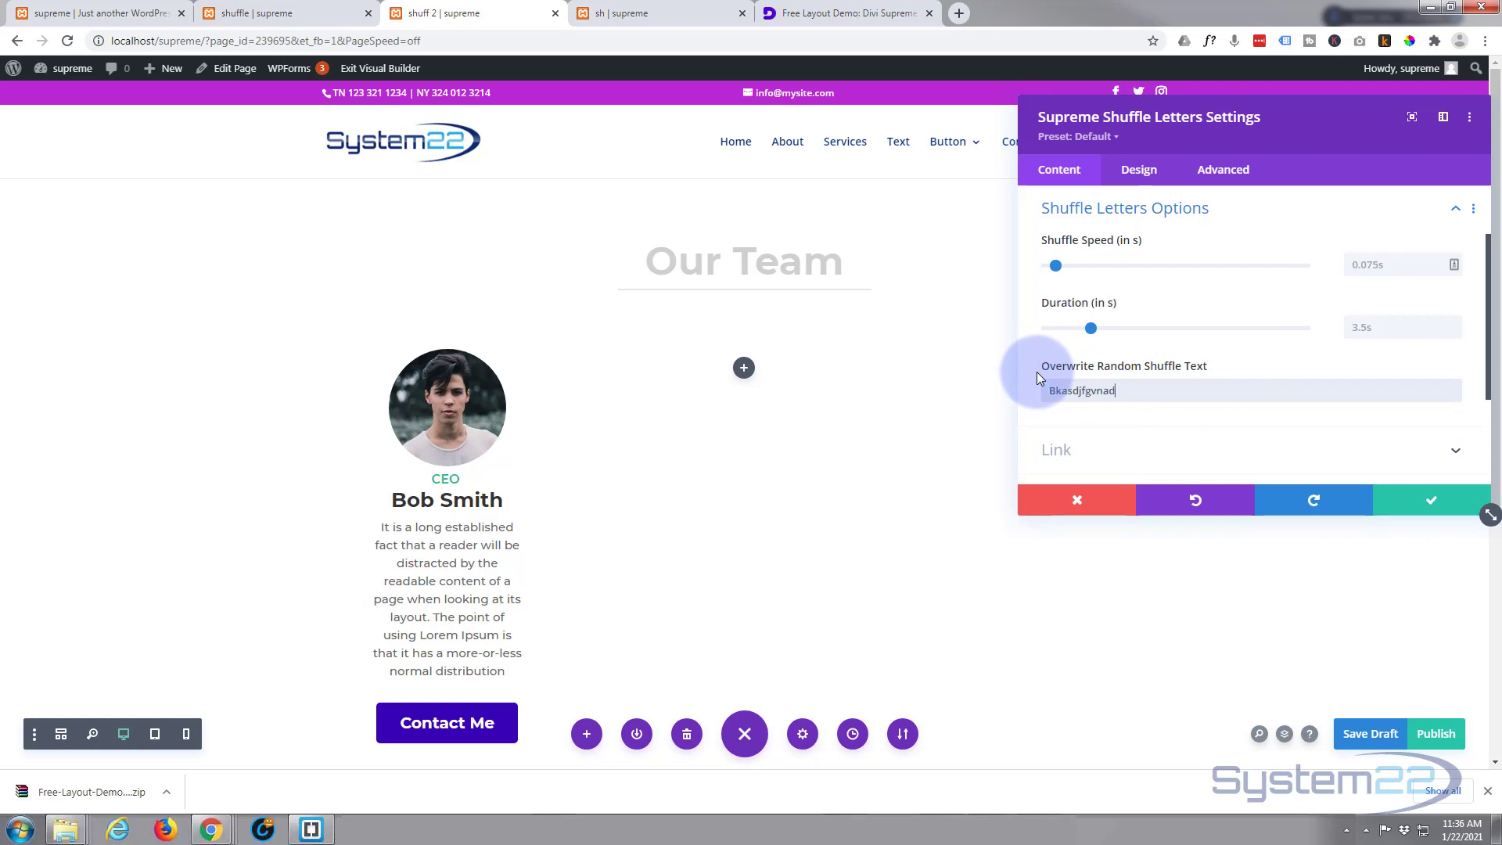
{"action": "type", "text": "fnvadBdfghapN"}
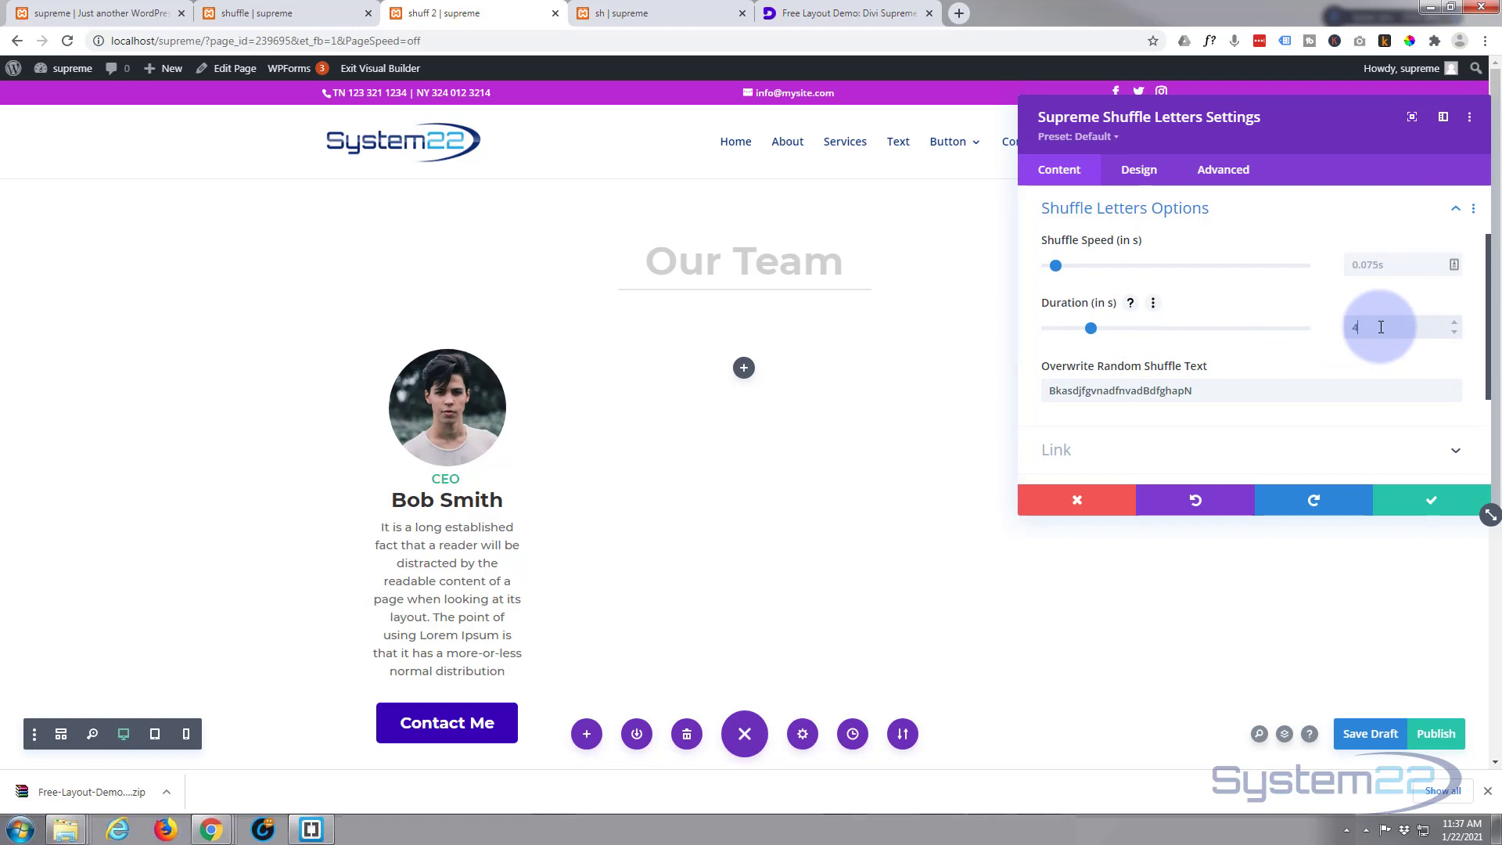
{"action": "type", "text": "4s"}
{"action": "left_click", "coordinate": [1430, 501]}
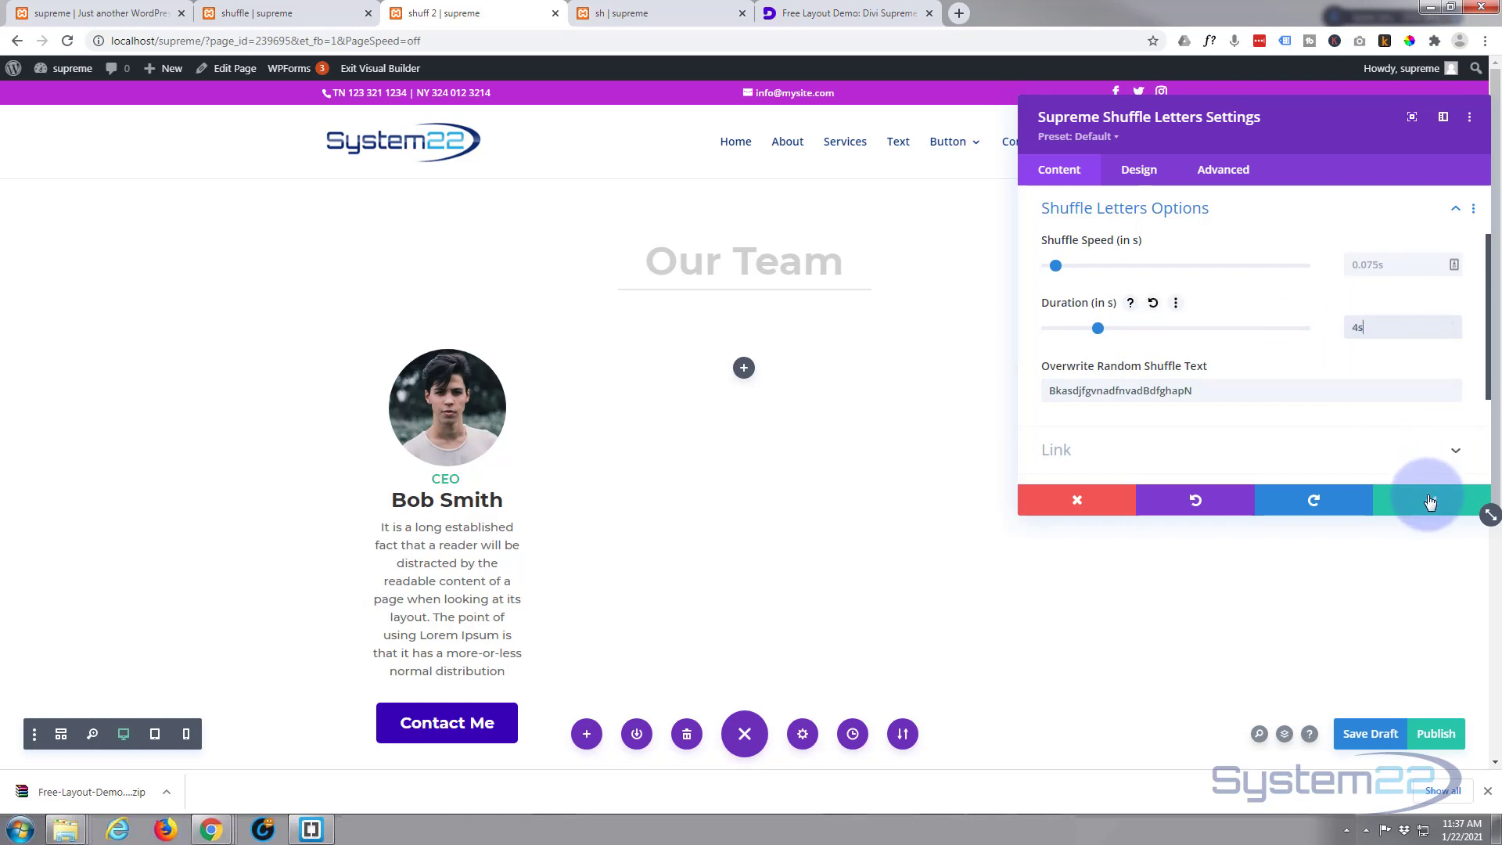
{"action": "left_click", "coordinate": [1430, 501]}
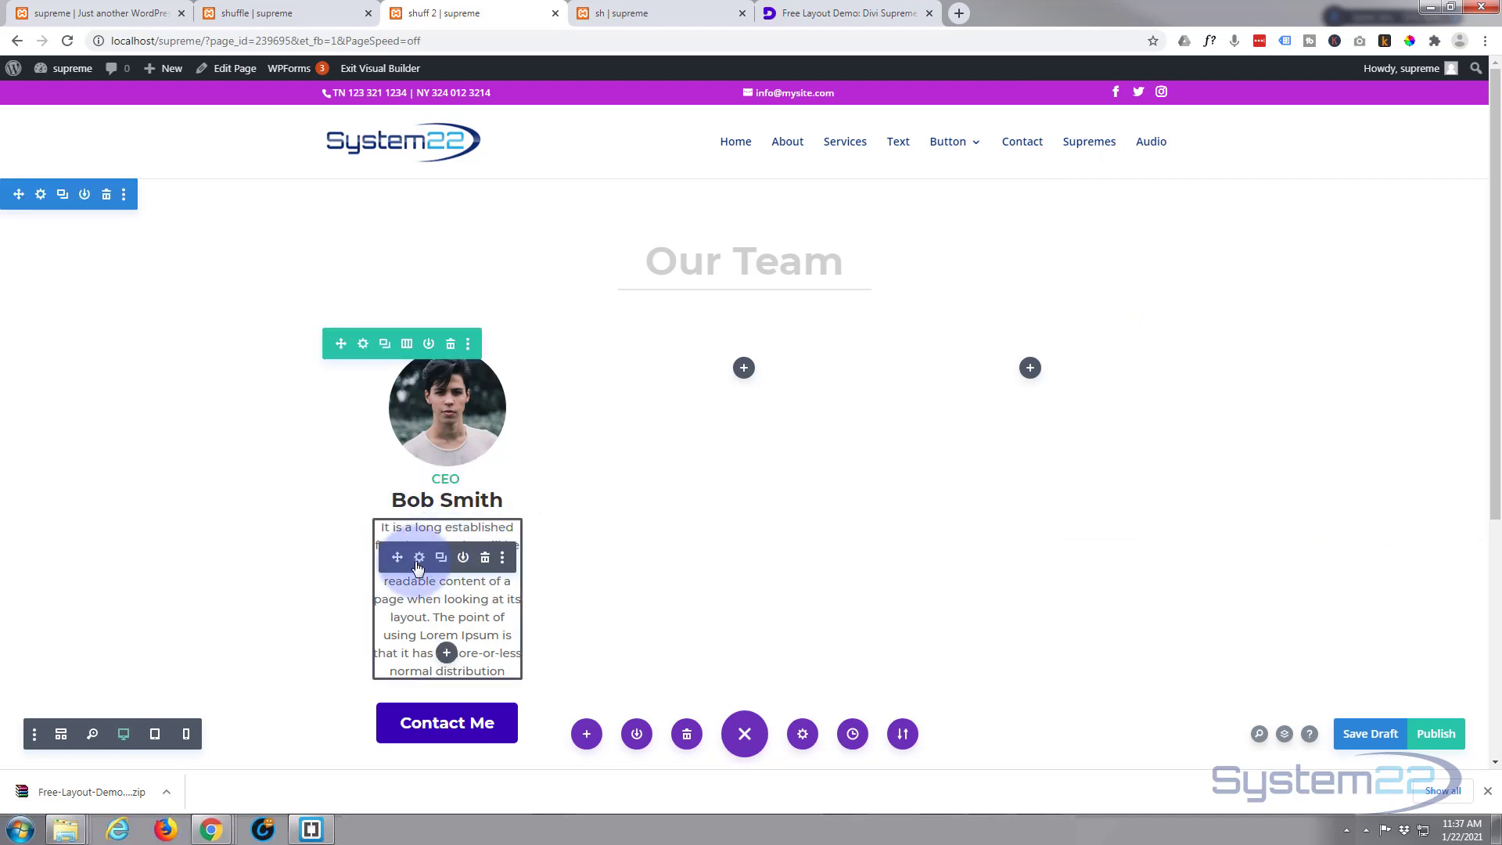
Shorten the profile description to "It is a long established fact that a reader will be distracted." and review the Contact Me button's settings.
{"action": "left_click", "coordinate": [420, 559]}
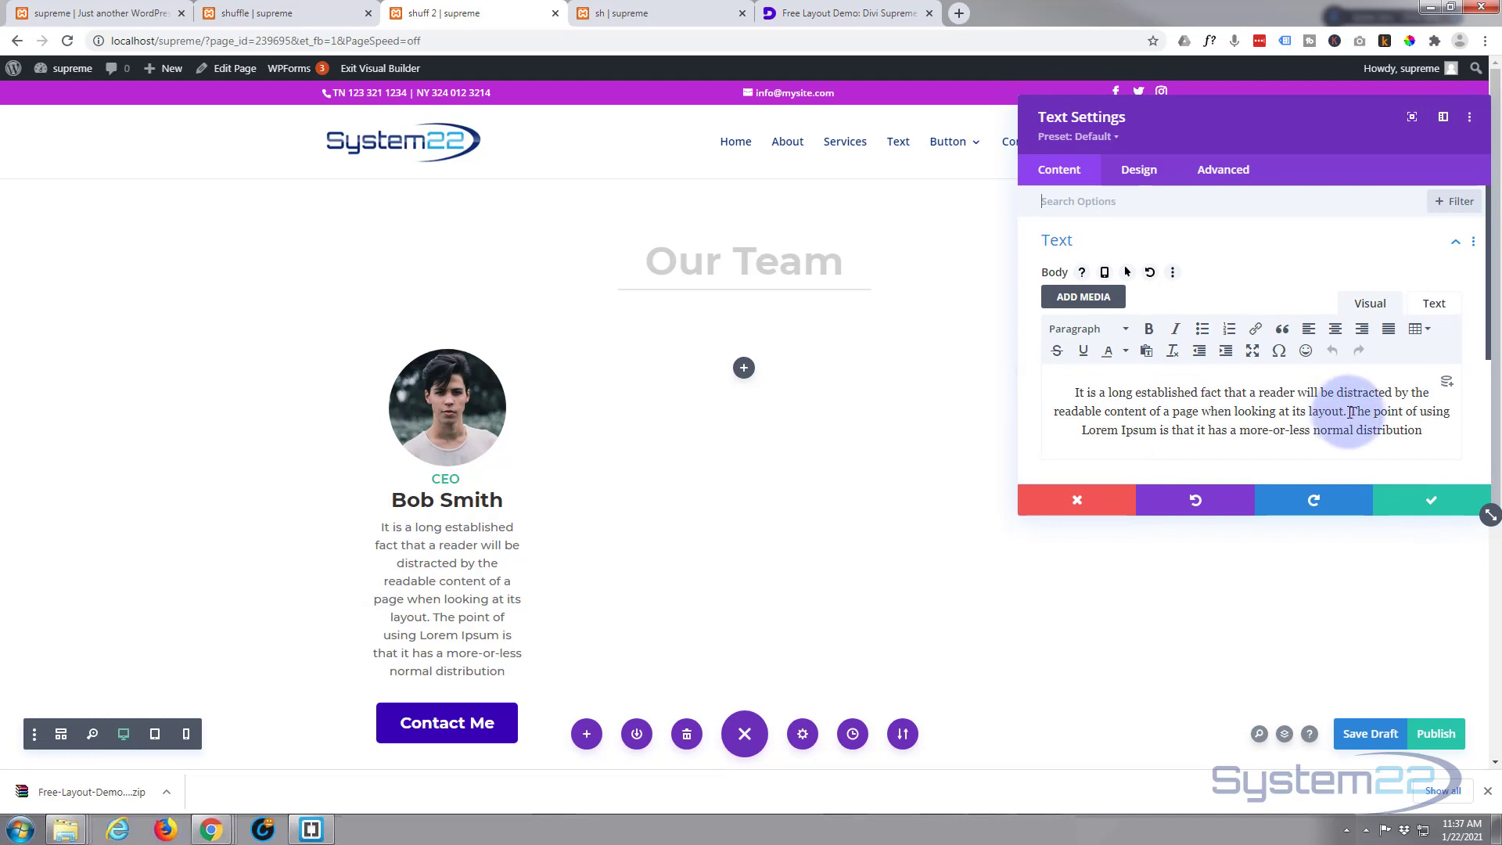
{"action": "left_click_drag", "start_coordinate": [1394, 392], "coordinate": [1459, 440]}
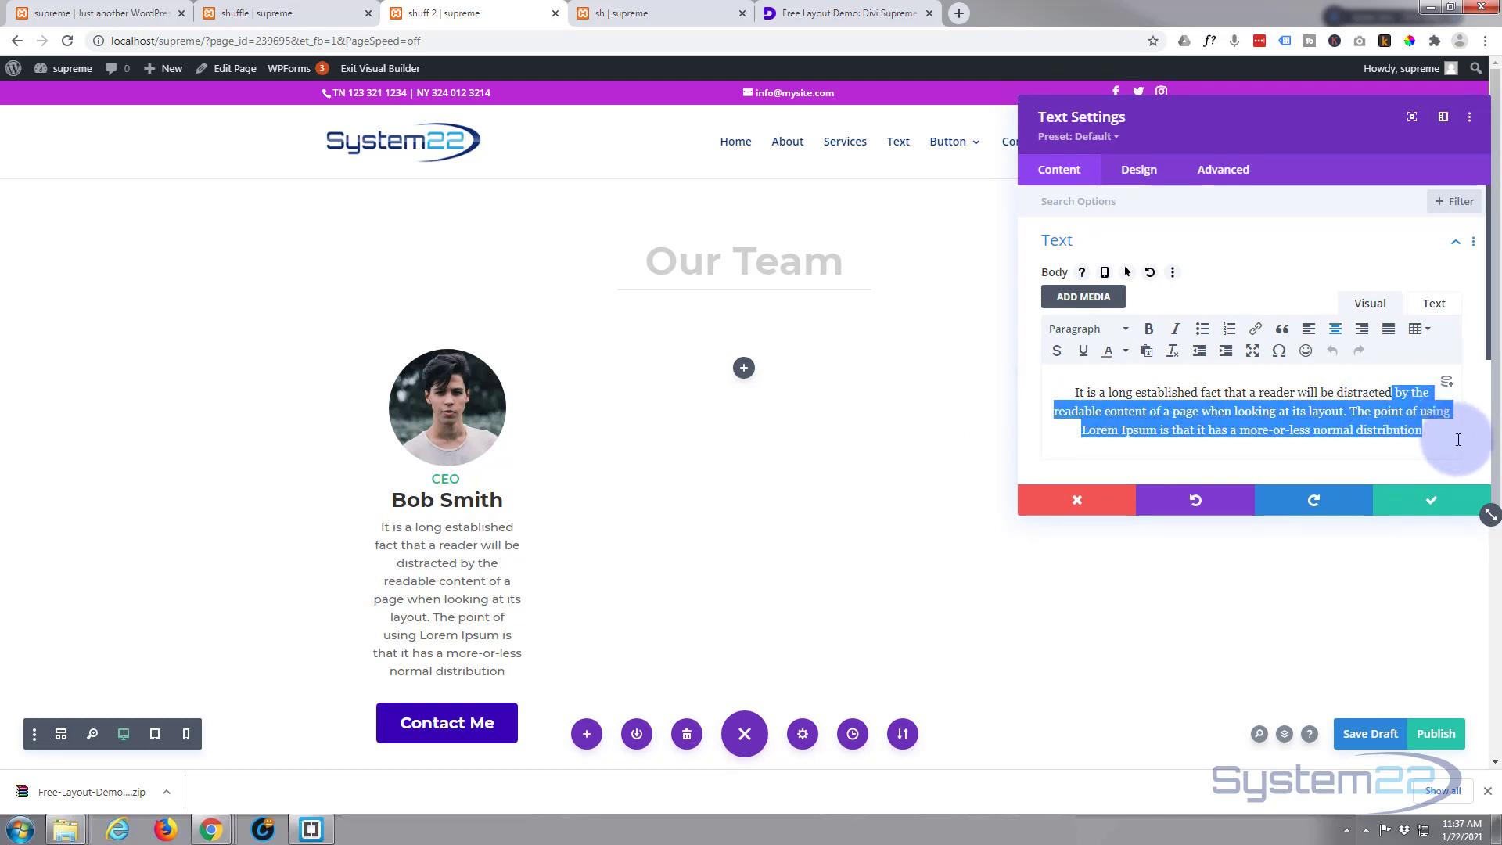
{"action": "type", "text": "."}
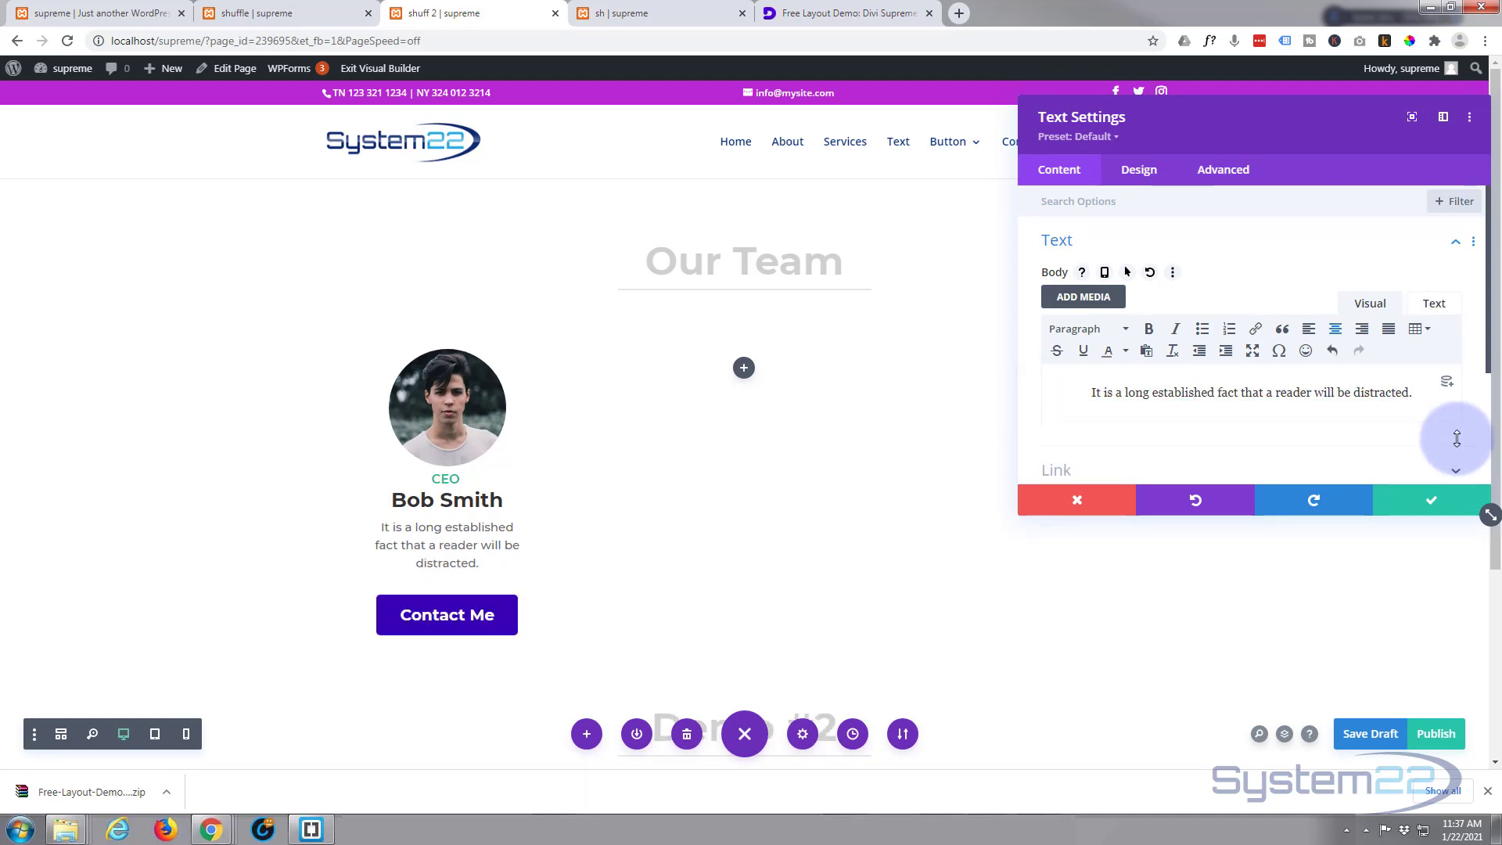
{"action": "scroll", "coordinate": [1455, 437], "scroll_direction": "down", "scroll_amount": 2}
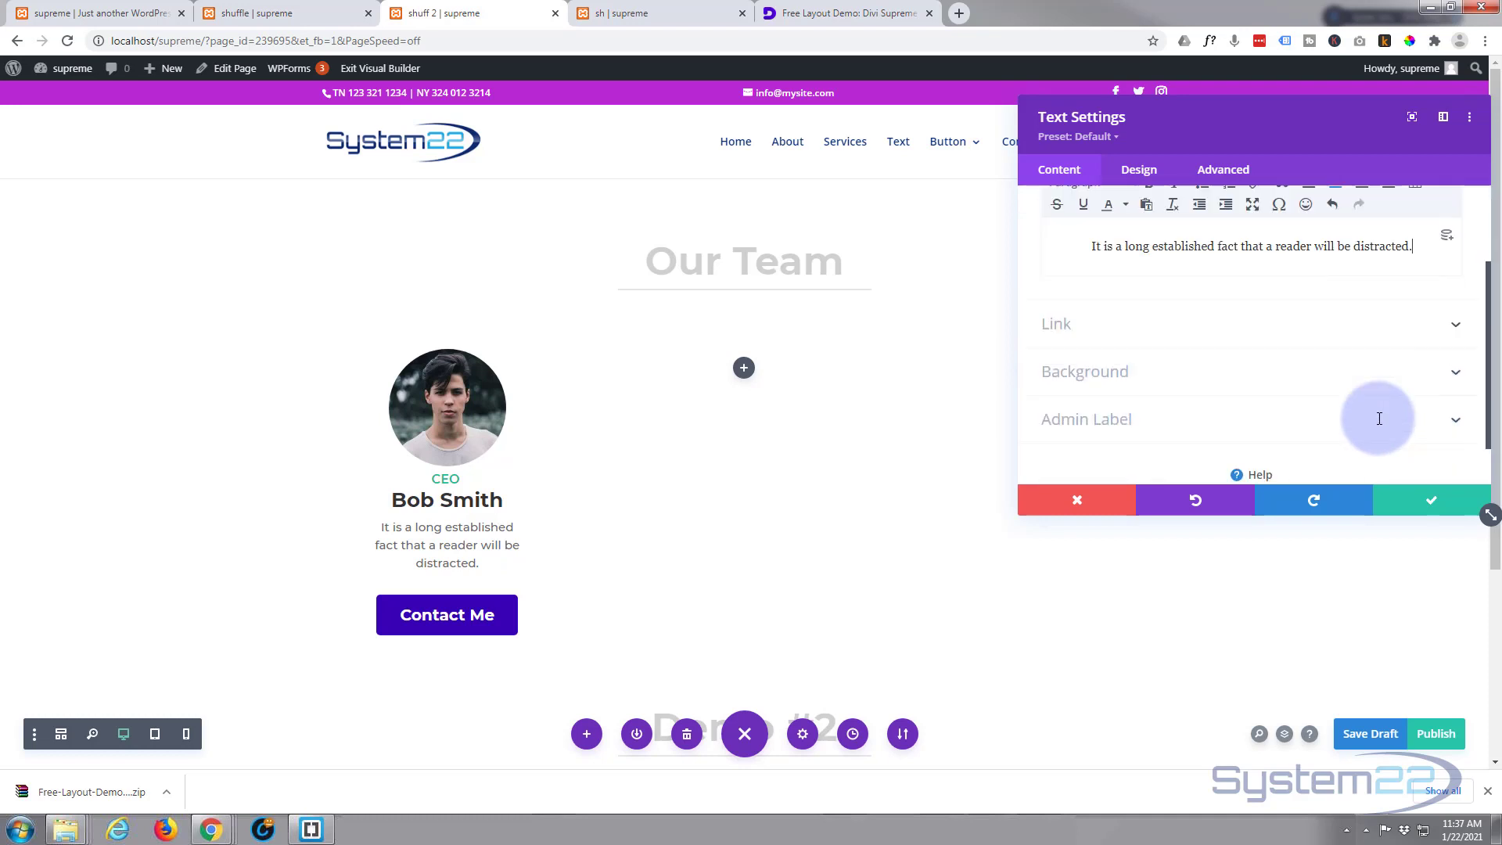
{"action": "left_click", "coordinate": [1443, 495]}
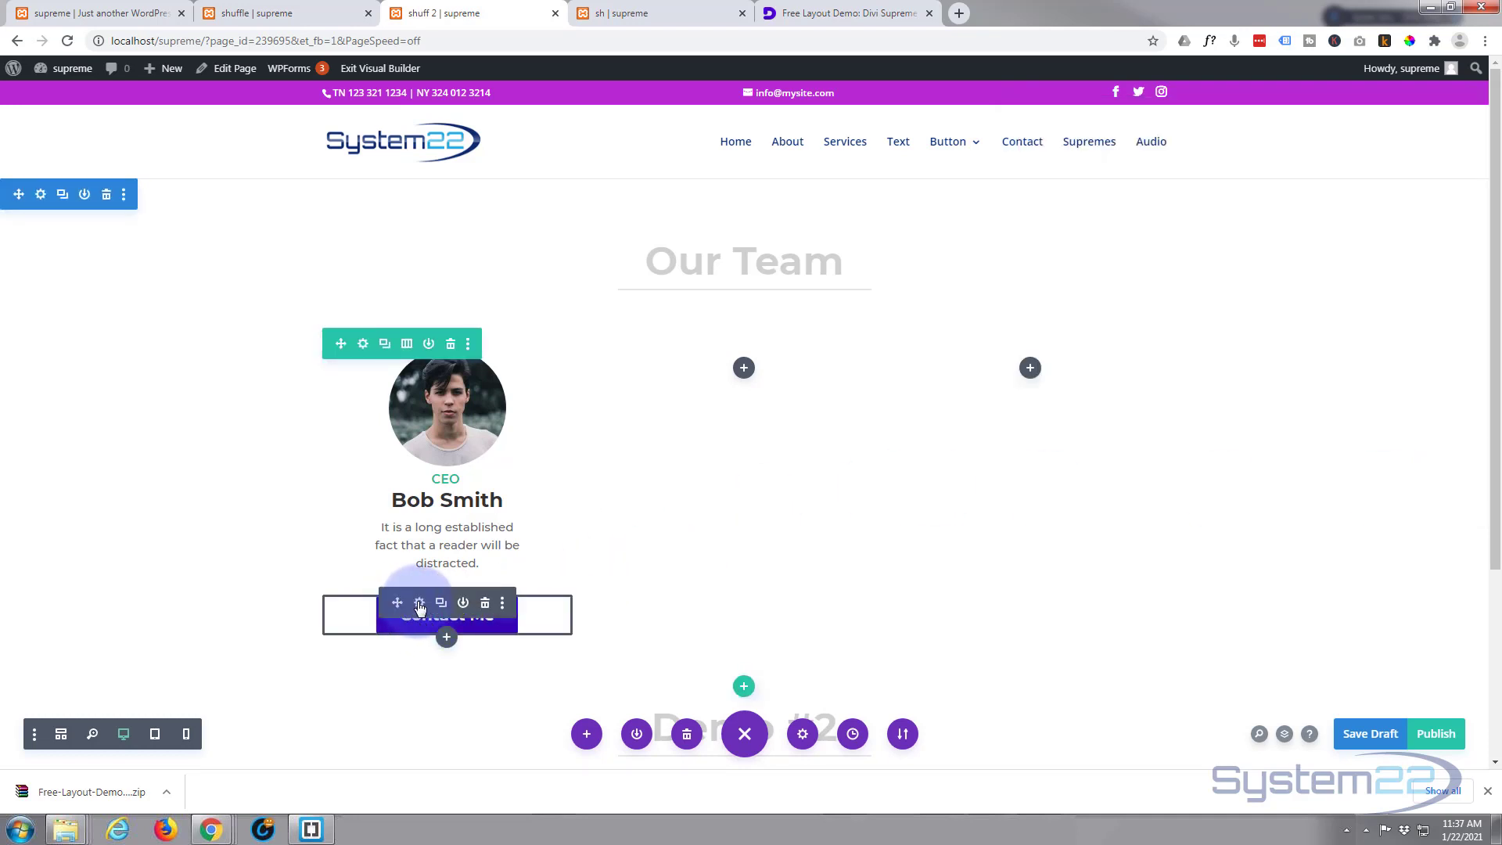
{"action": "left_click", "coordinate": [419, 603]}
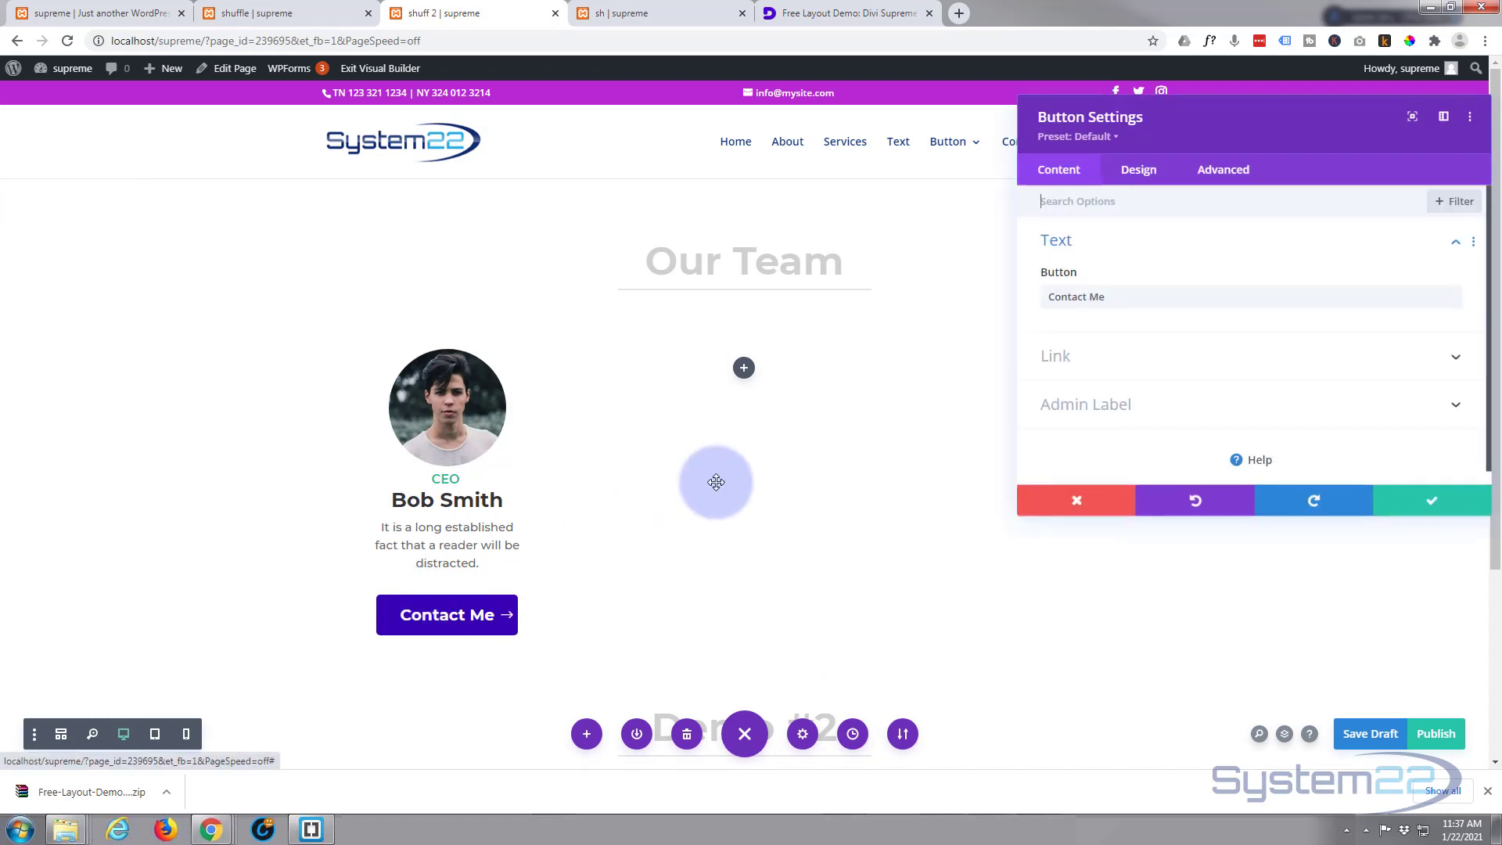
{"action": "left_click", "coordinate": [1443, 493]}
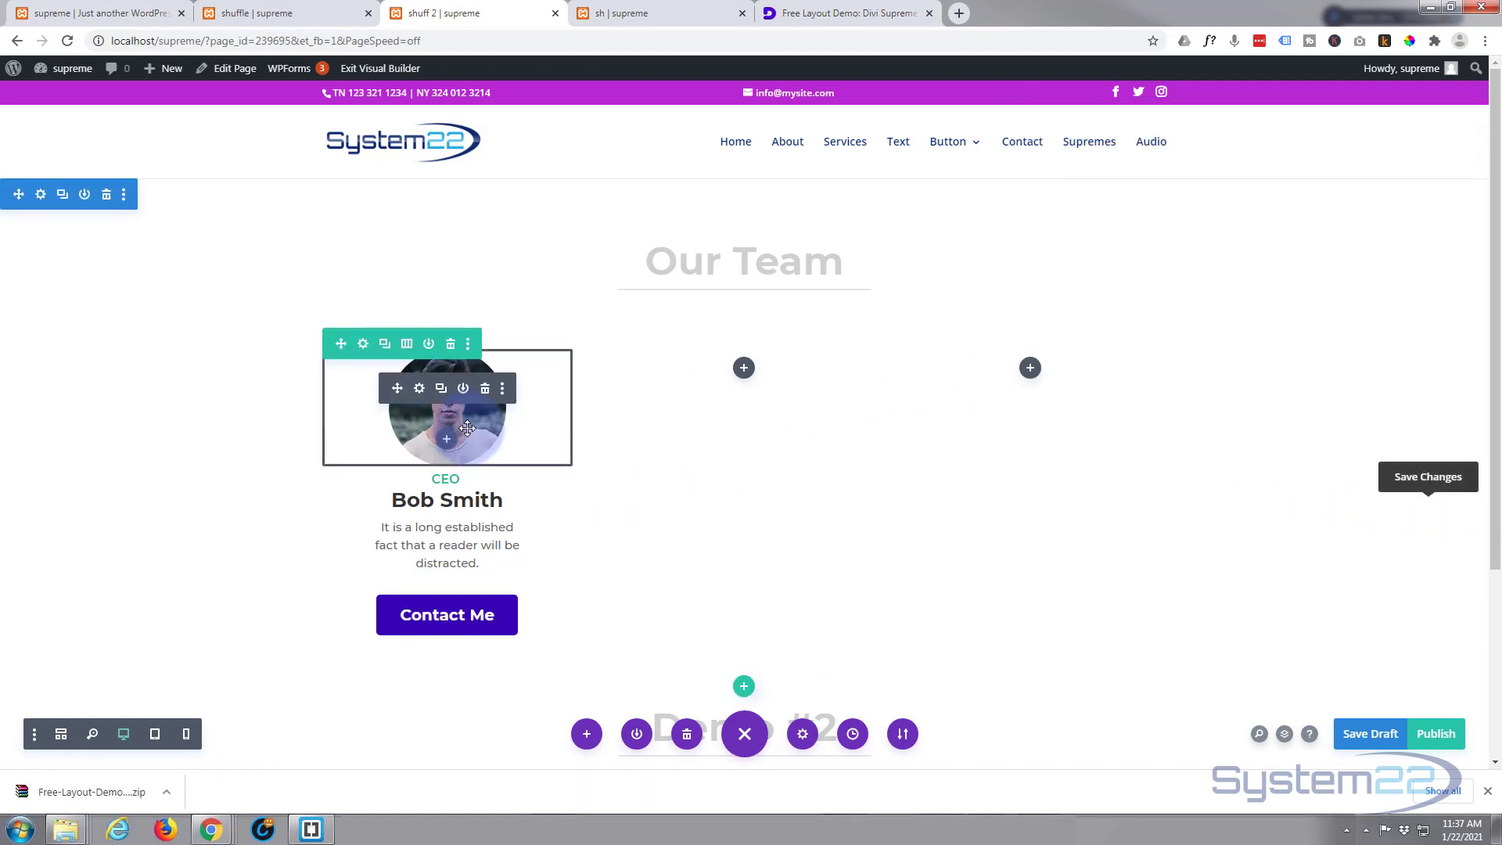
Replace the round profile photo with s2.jpg from the media library.
{"action": "left_click", "coordinate": [419, 390]}
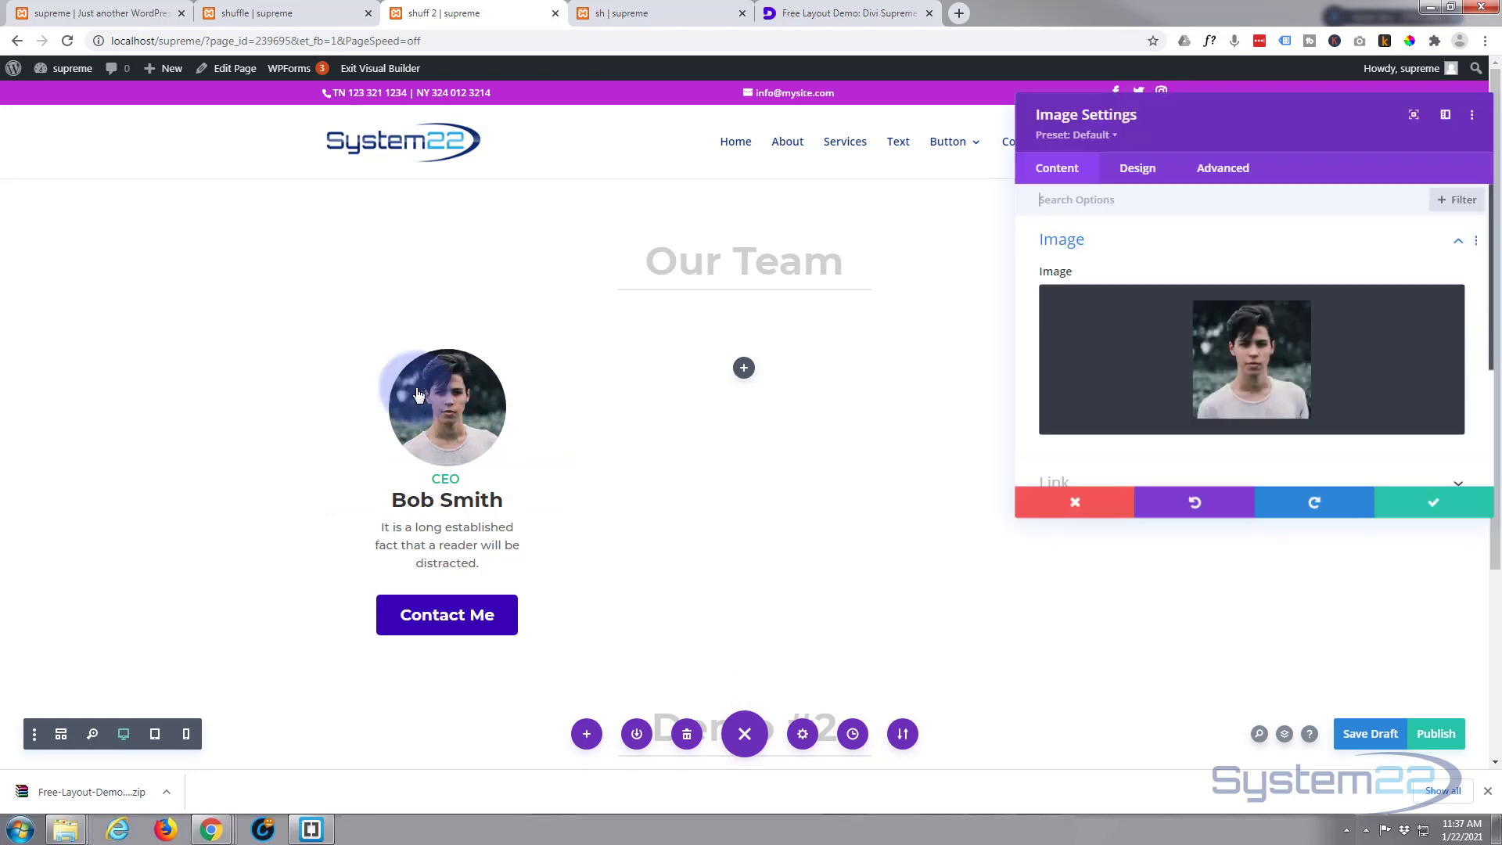
{"action": "left_click", "coordinate": [1299, 346]}
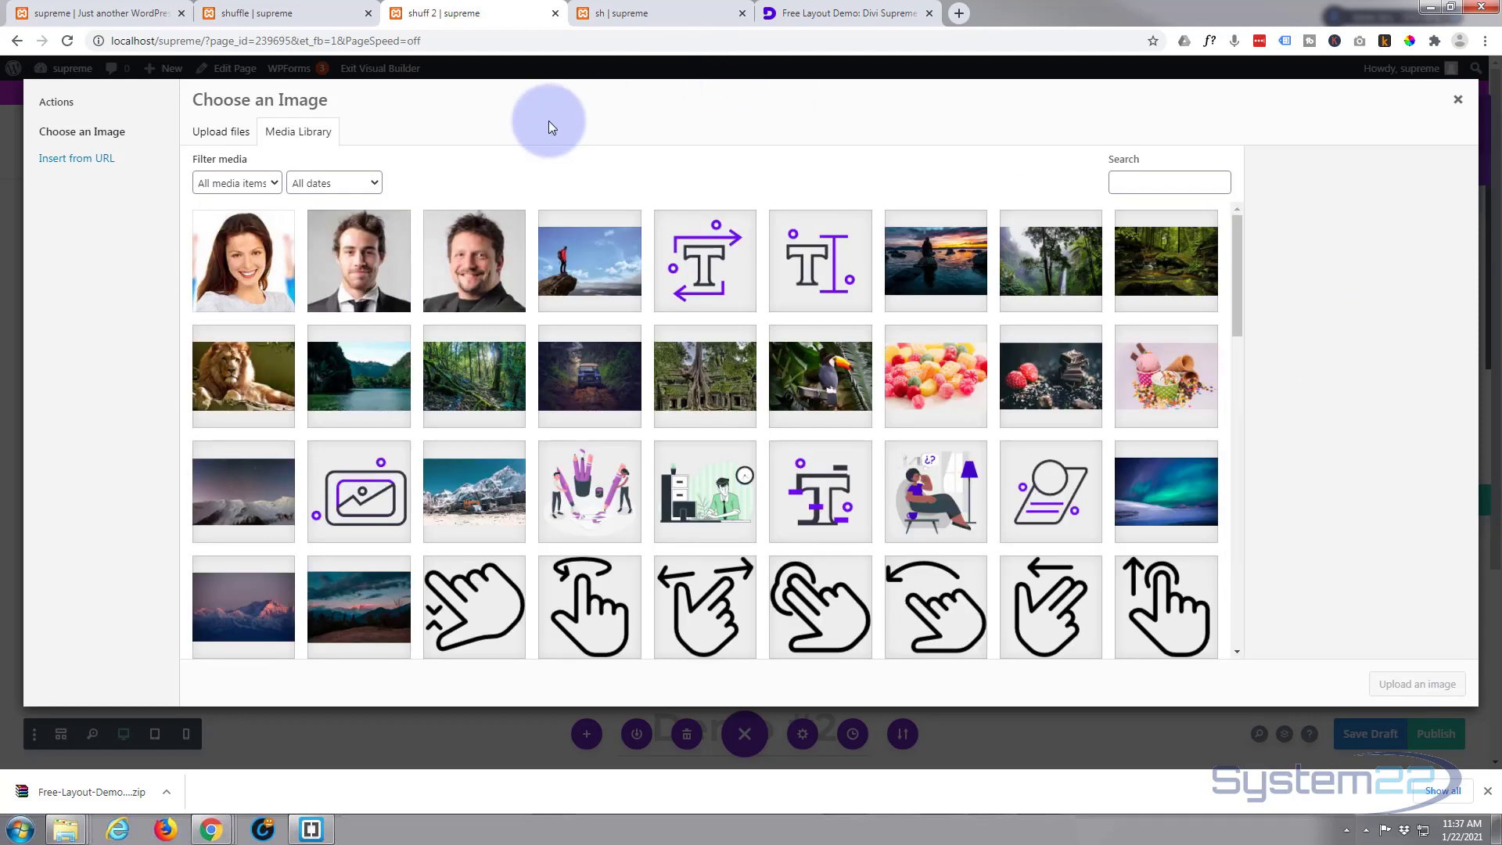
{"action": "left_click", "coordinate": [270, 267]}
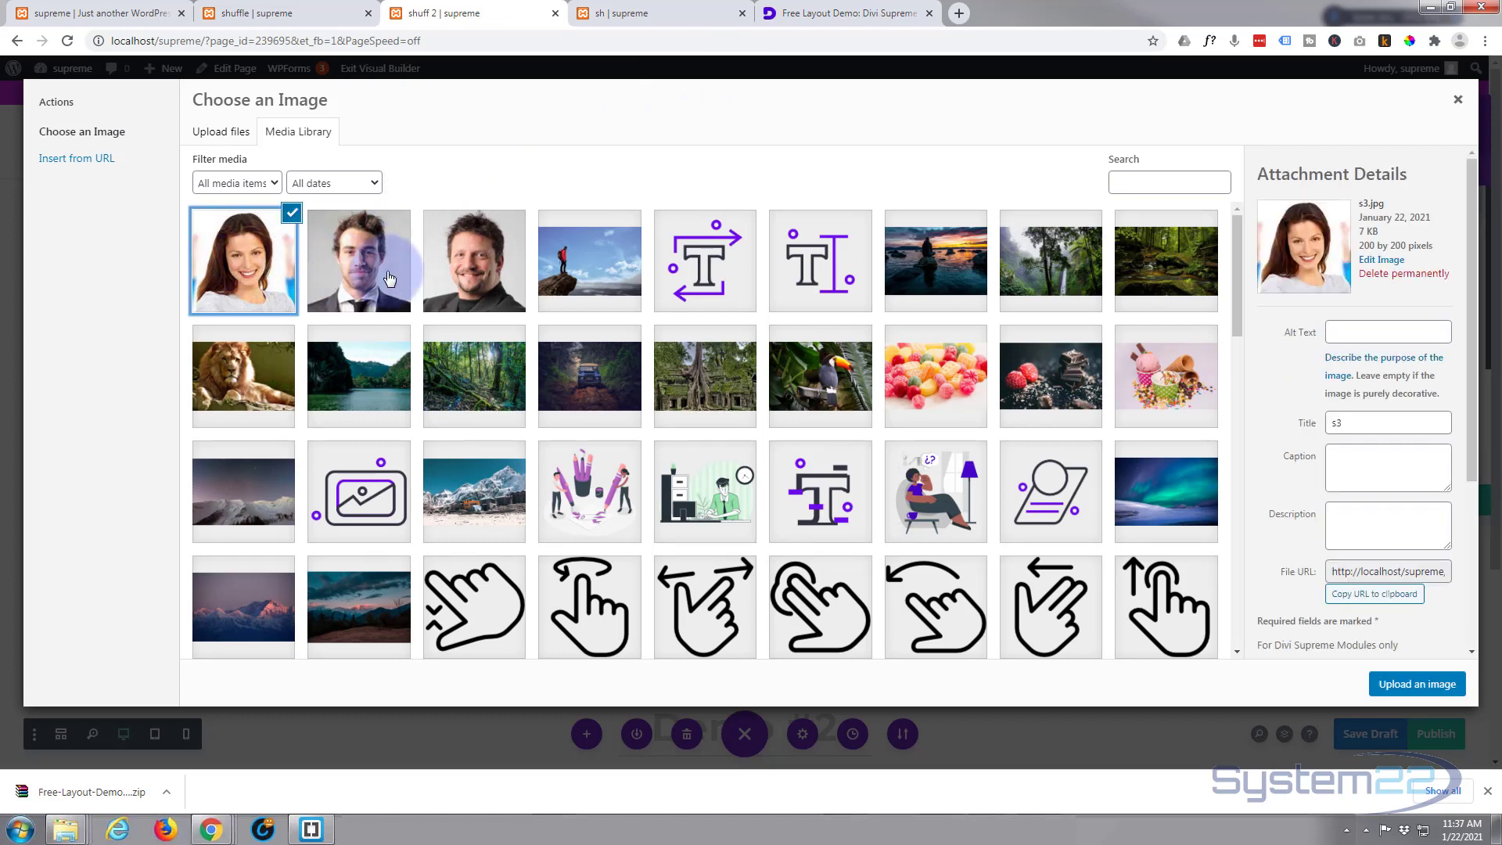
{"action": "left_click", "coordinate": [395, 274]}
{"action": "left_click", "coordinate": [466, 278]}
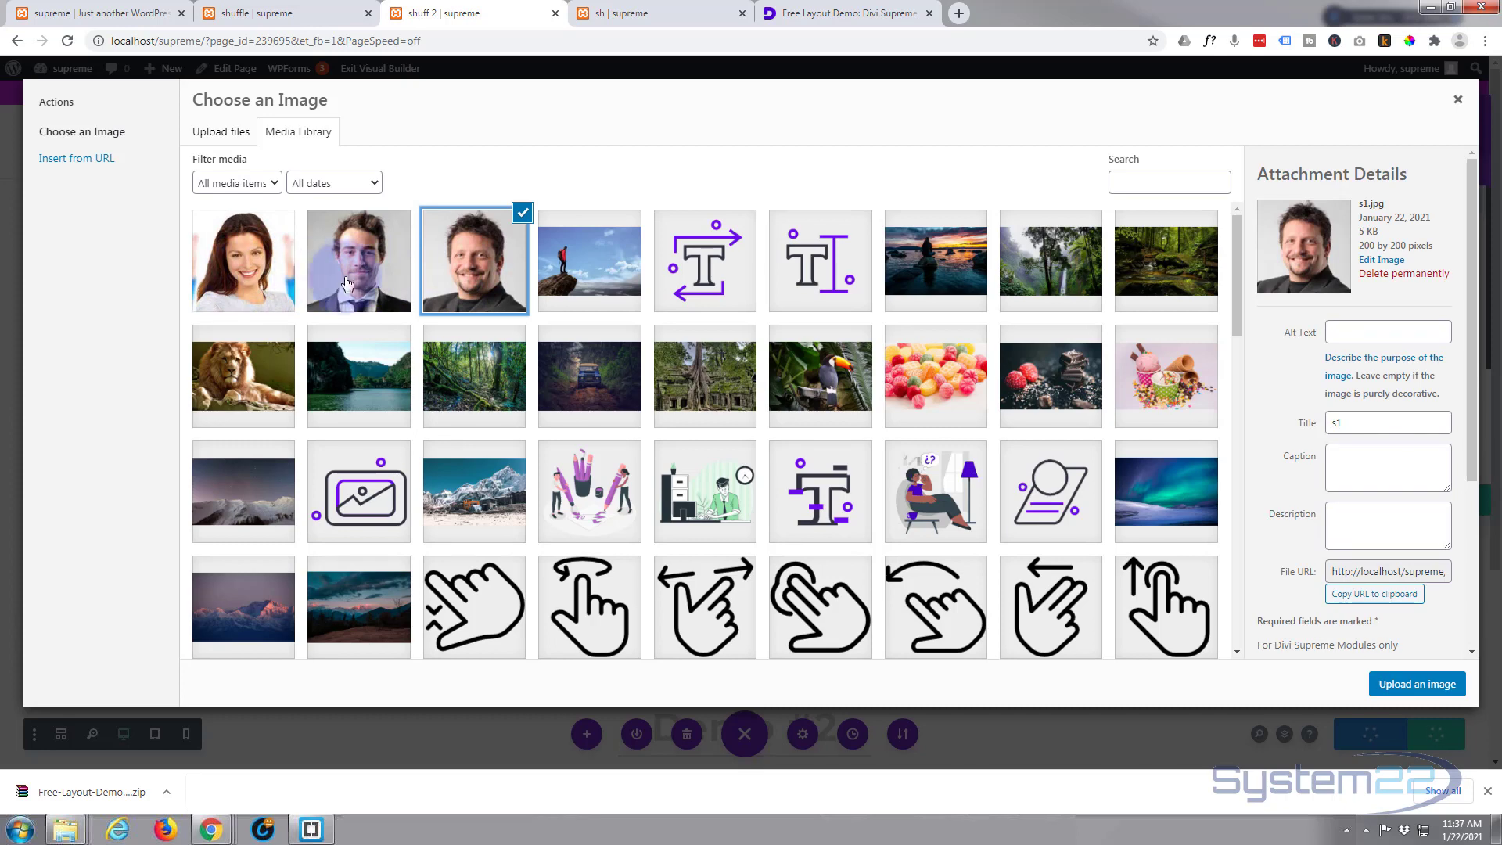
{"action": "left_click", "coordinate": [363, 291]}
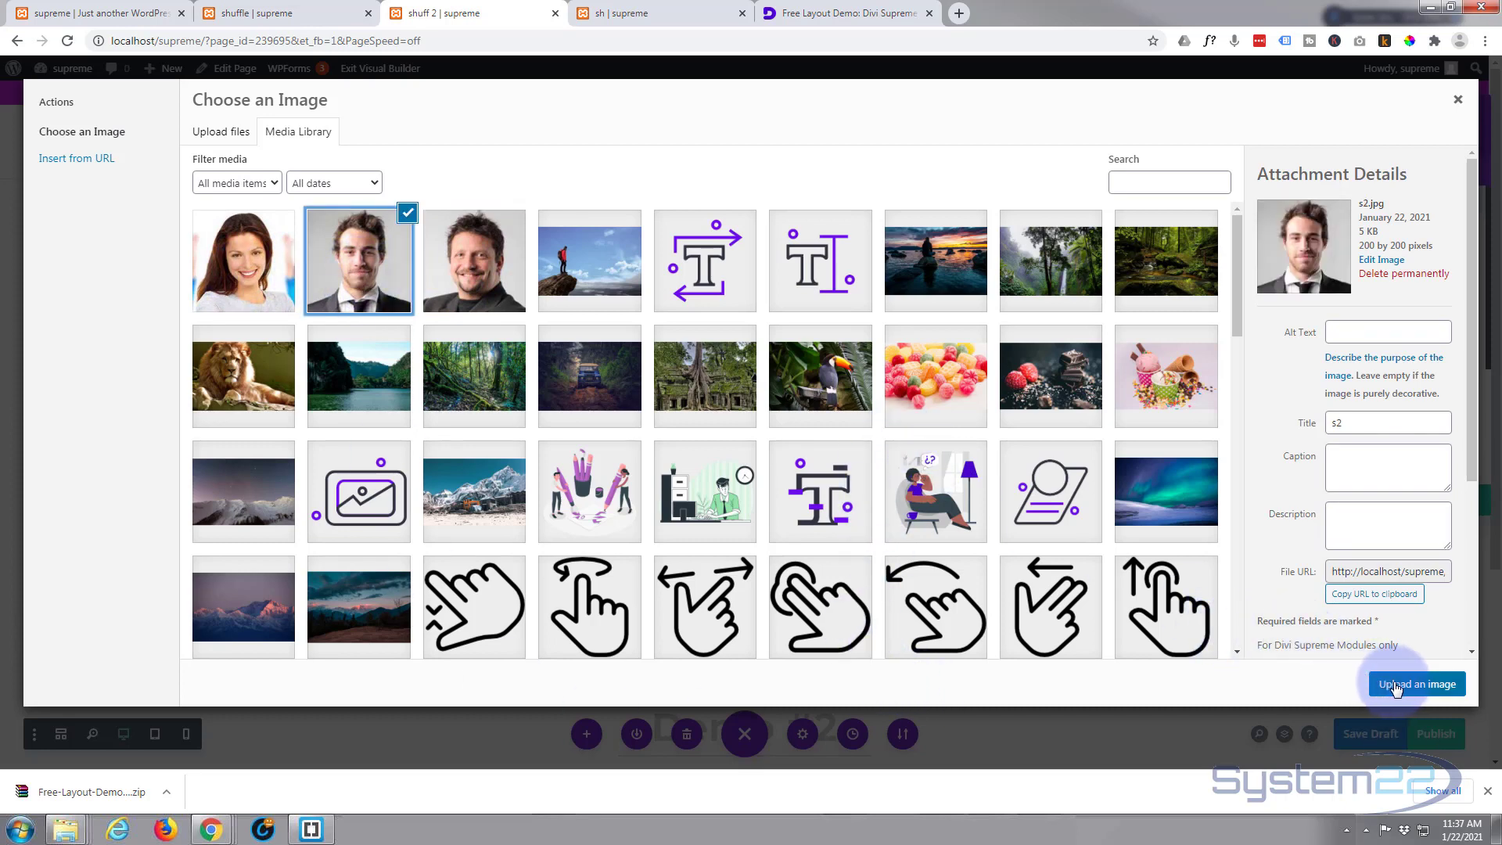
{"action": "left_click", "coordinate": [1418, 695]}
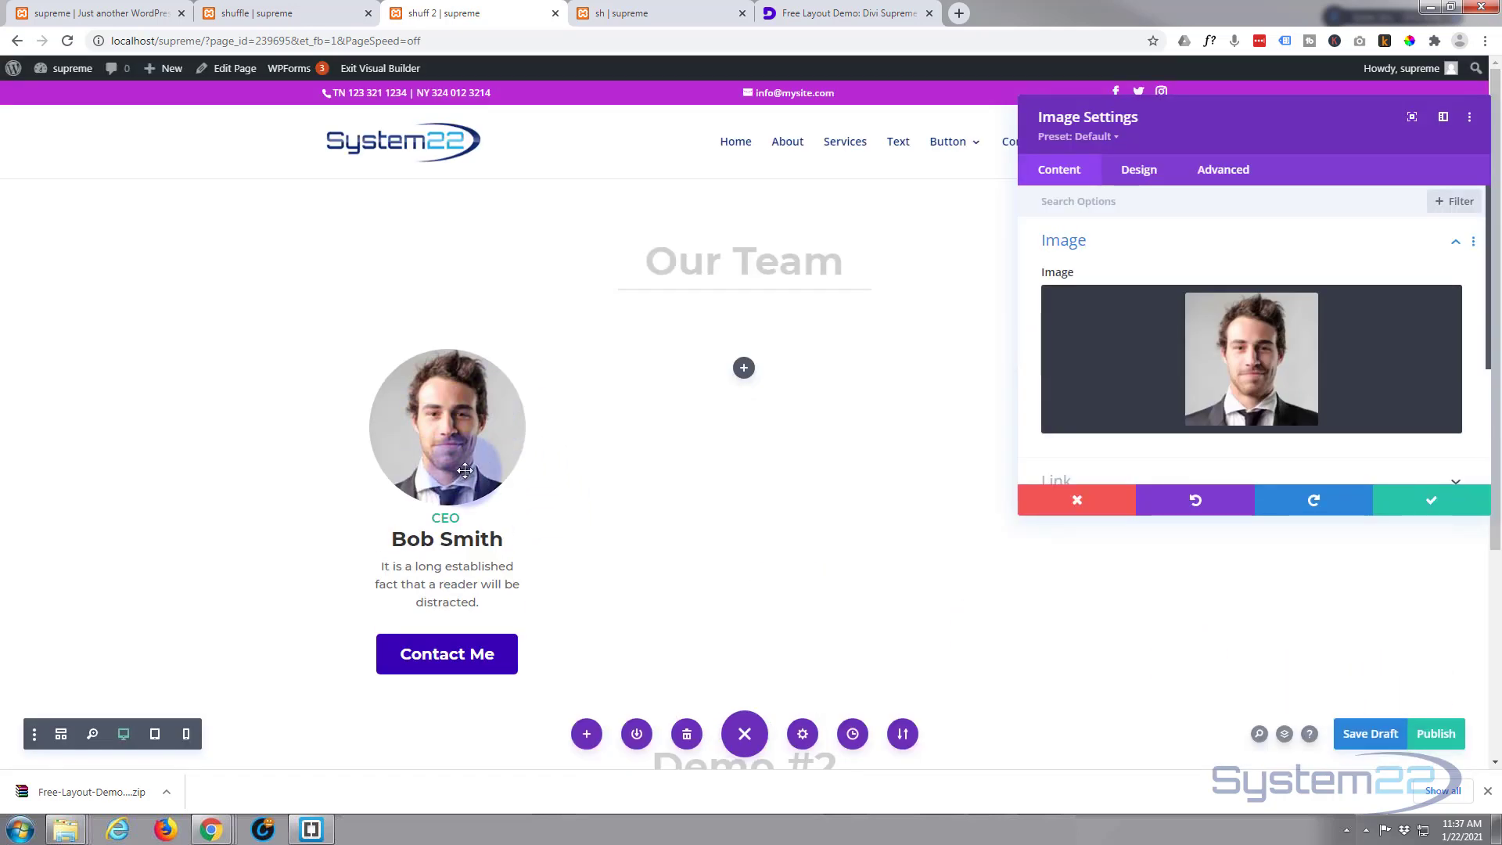
Set the team member photo's width to 36%, center its module alignment, and save the image module.
{"action": "left_click", "coordinate": [1147, 176]}
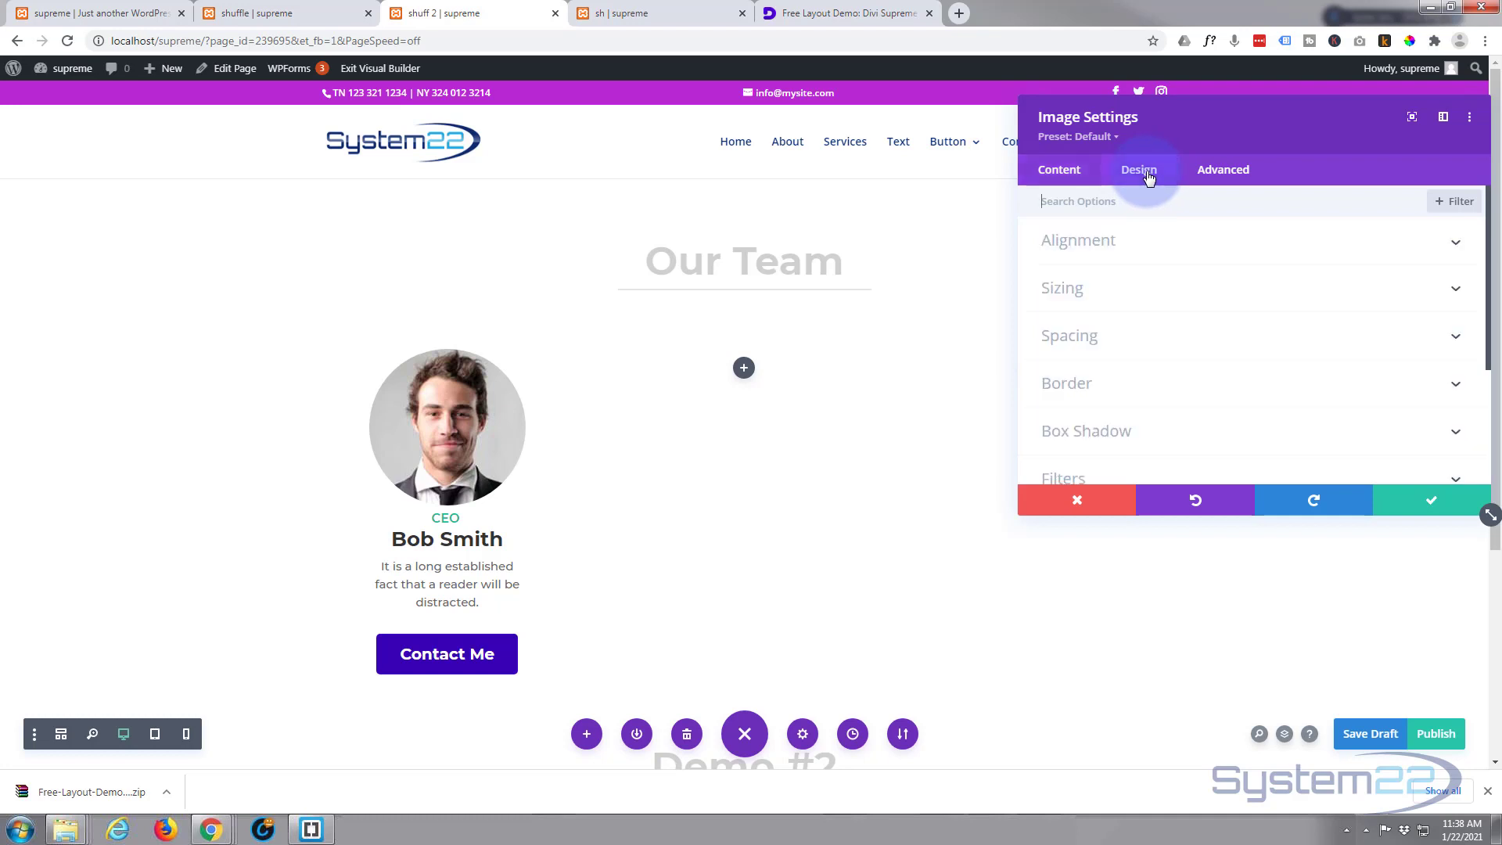
{"action": "left_click", "coordinate": [1181, 294]}
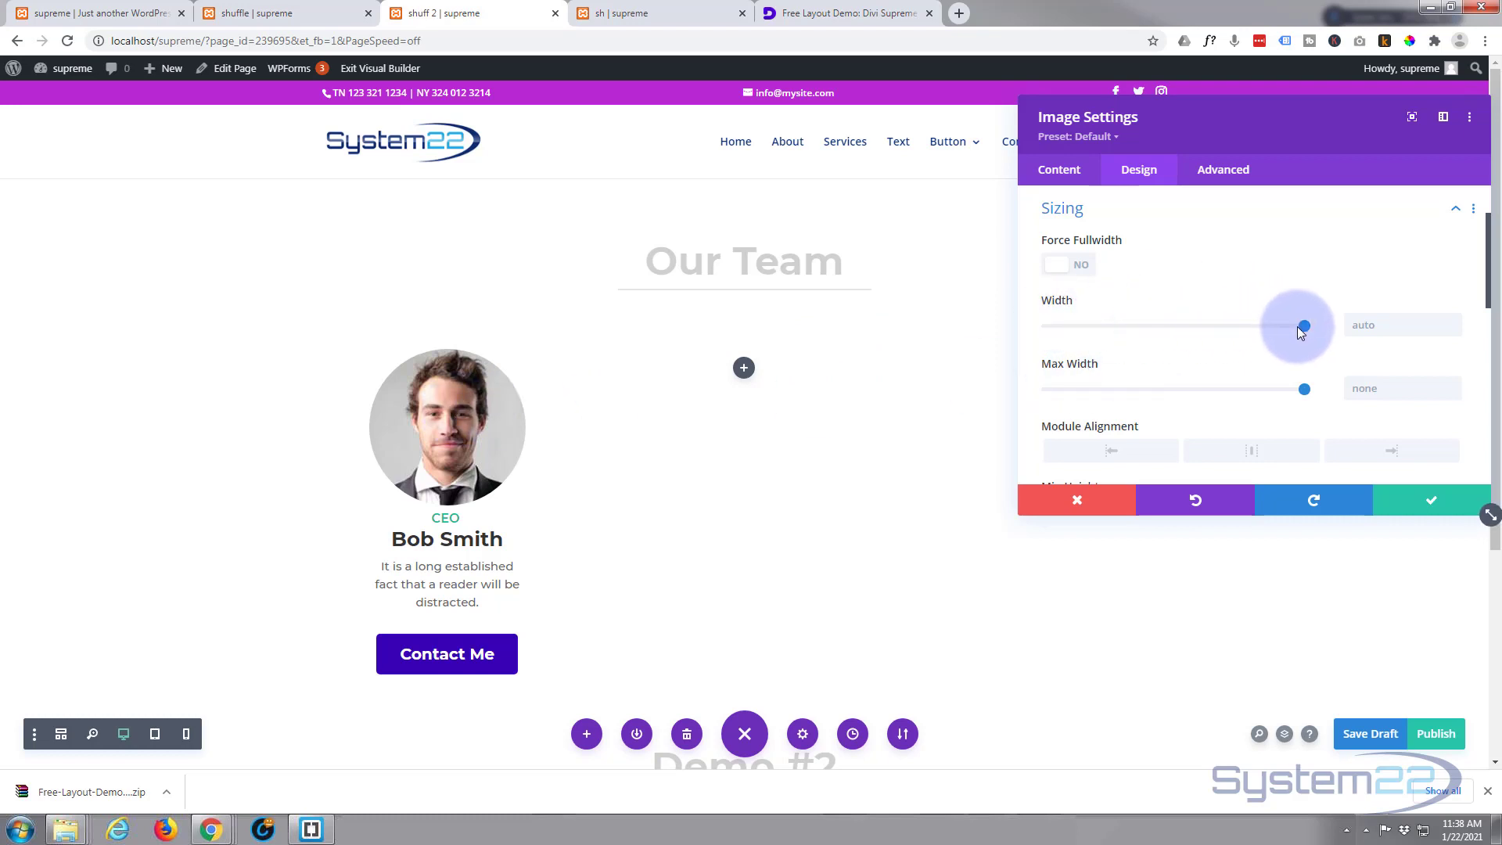
{"action": "left_click_drag", "start_coordinate": [1304, 327], "coordinate": [1140, 335]}
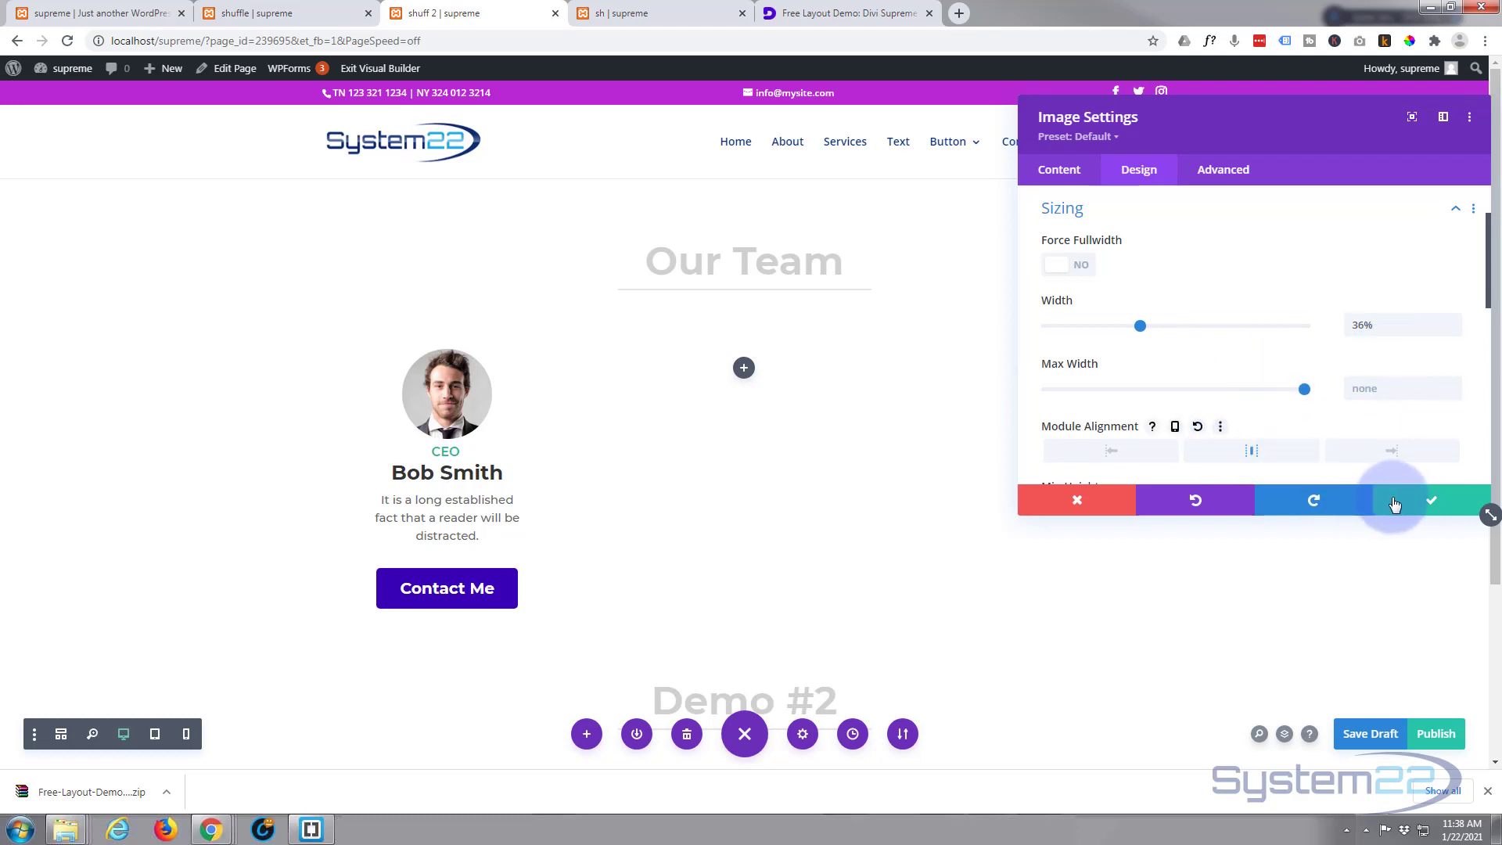
{"action": "left_click", "coordinate": [1425, 502]}
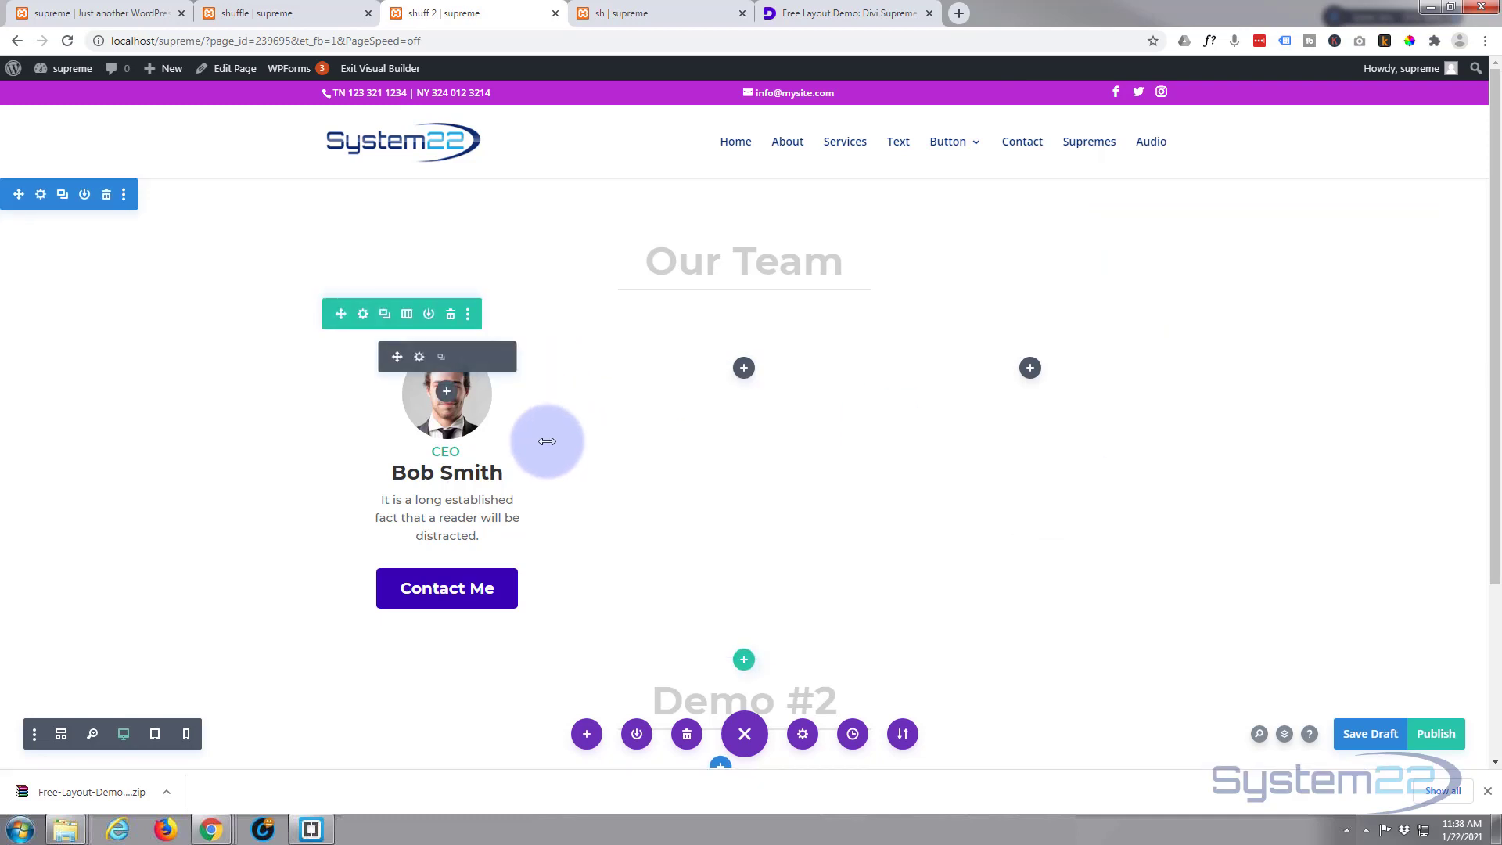
{"action": "left_click_drag", "start_coordinate": [580, 403], "coordinate": [581, 403]}
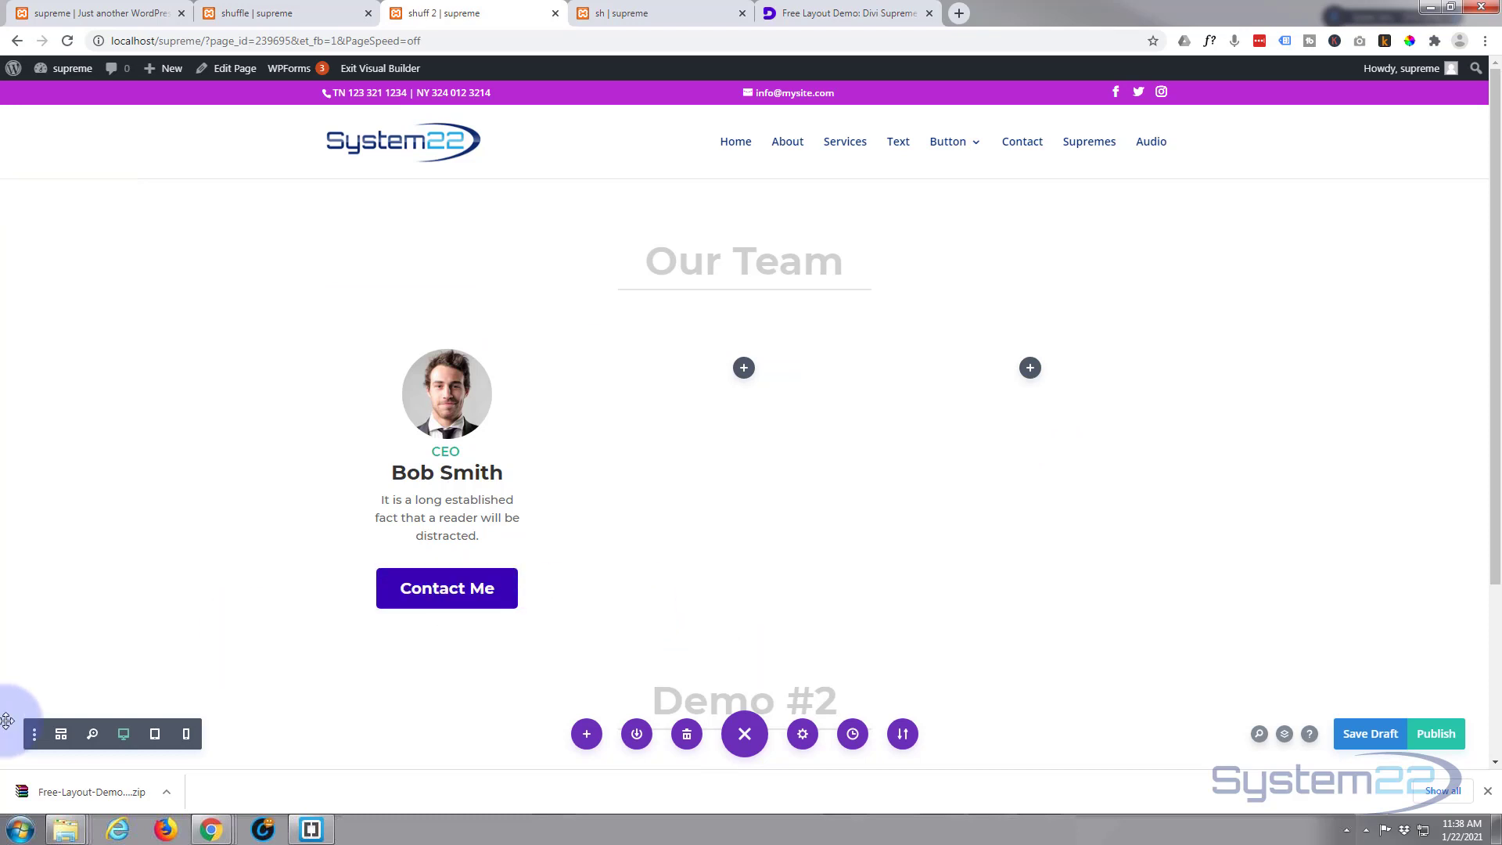
Switch to wireframe view and place duplicates of the Image module in the row's second and third columns.
{"action": "left_click", "coordinate": [62, 741]}
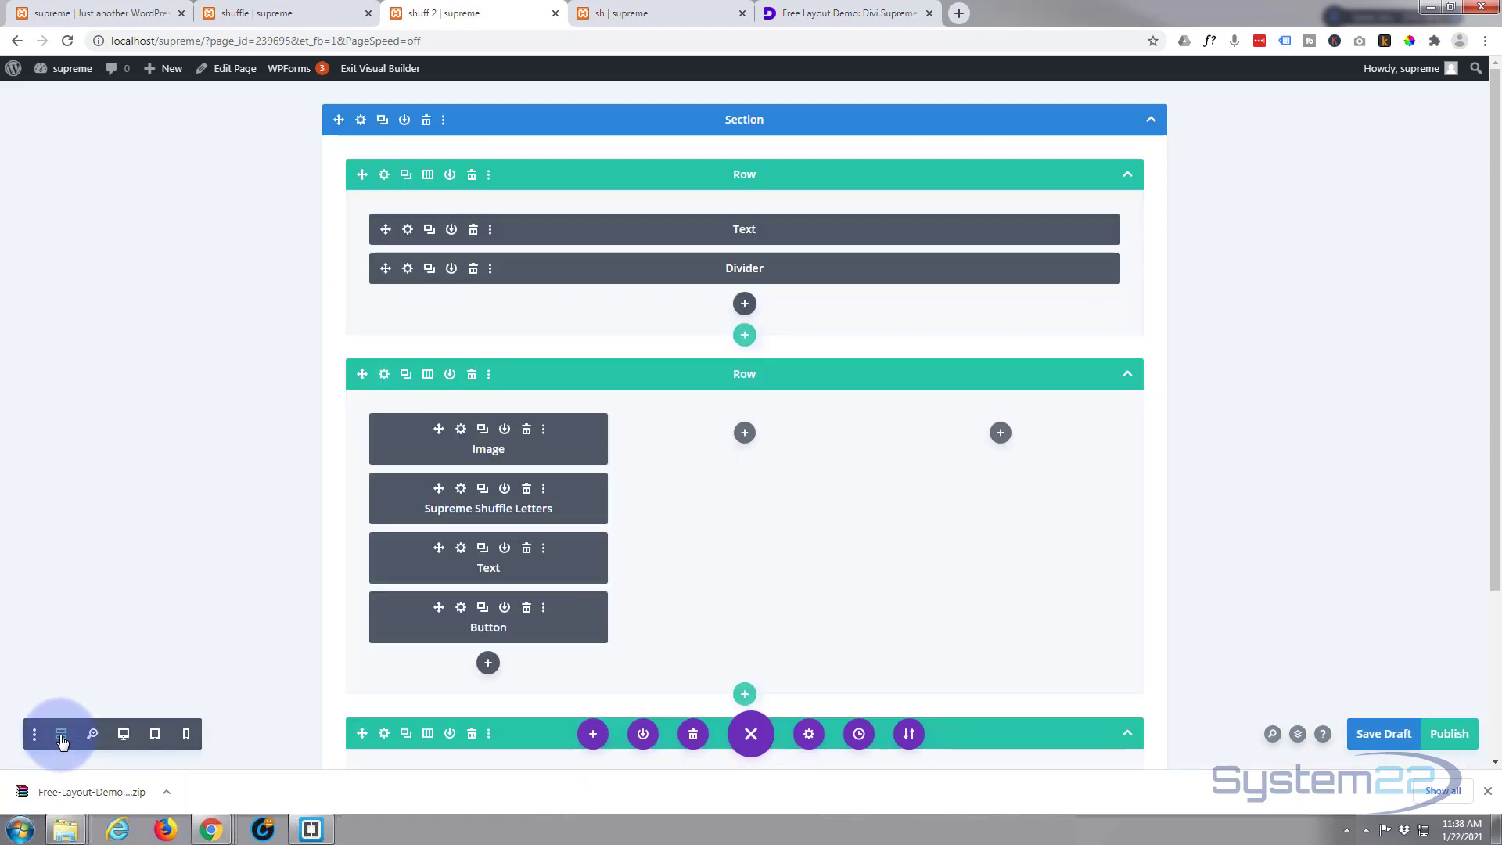
{"action": "left_click", "coordinate": [483, 430]}
{"action": "left_click_drag", "start_coordinate": [439, 430], "coordinate": [707, 441]}
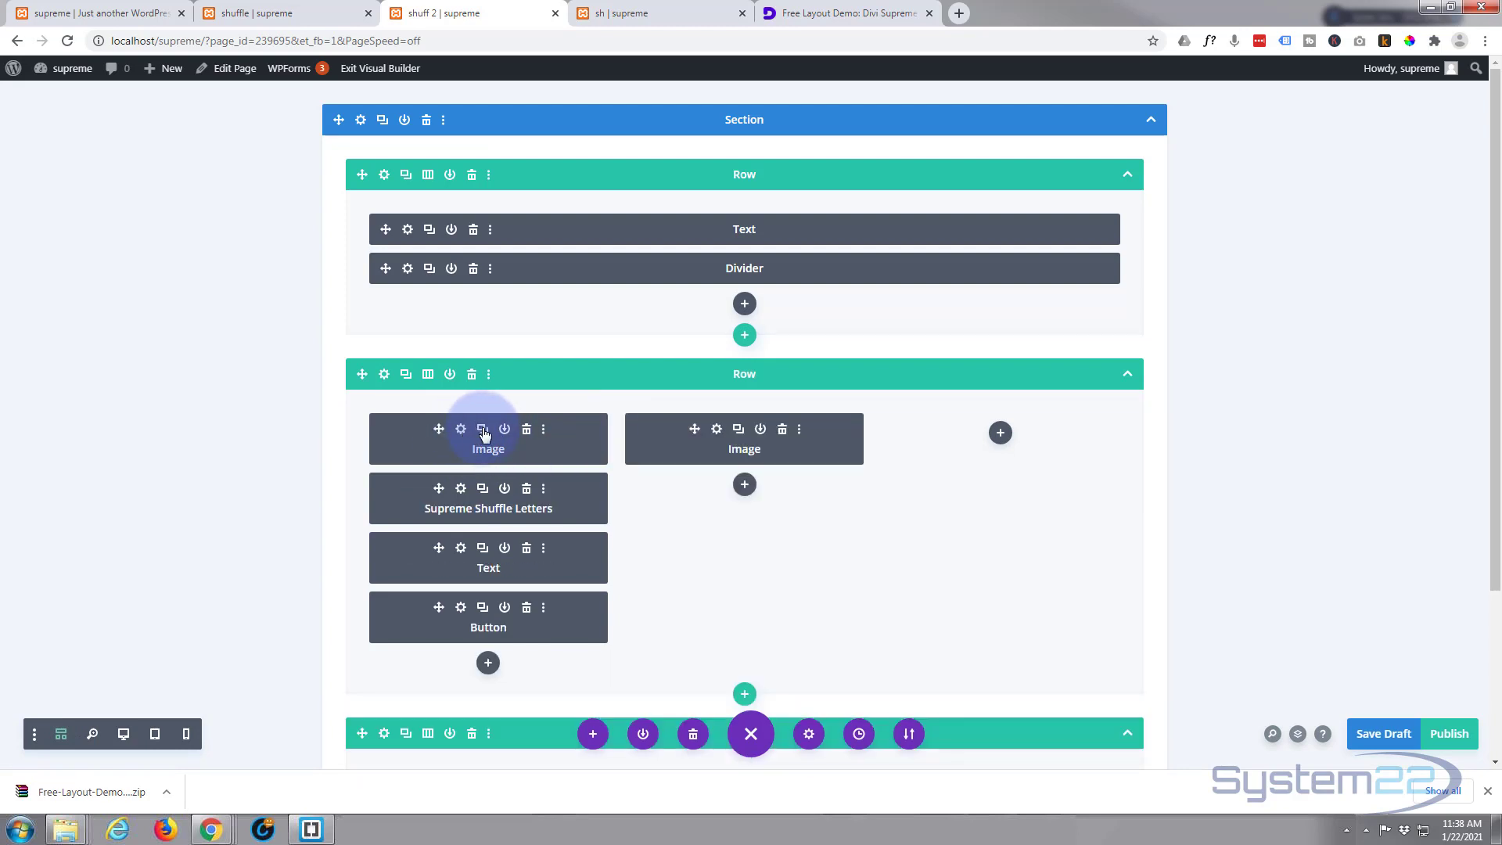
{"action": "left_click", "coordinate": [483, 431]}
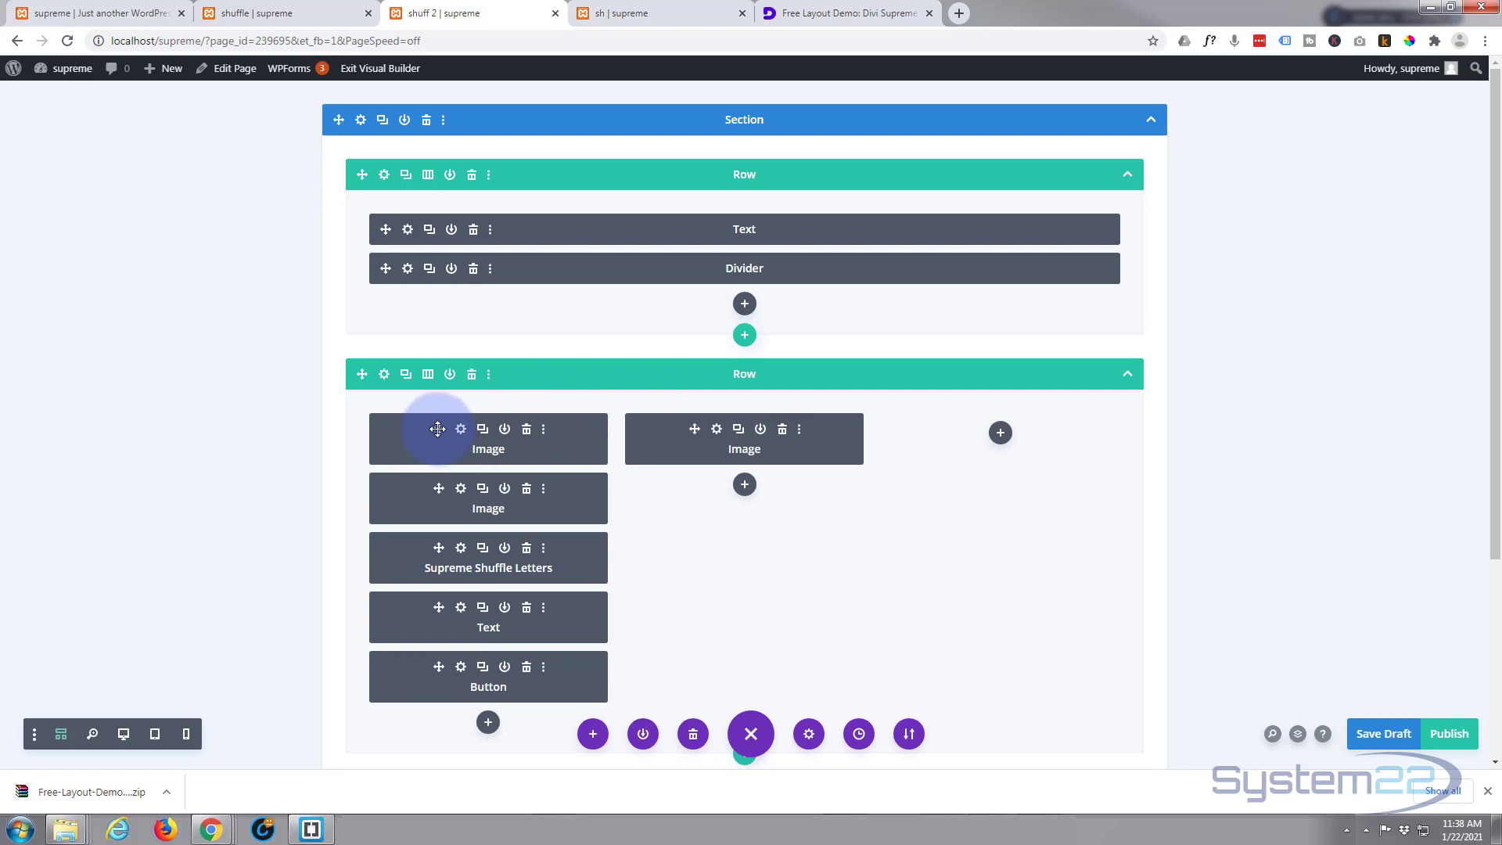
{"action": "left_click_drag", "start_coordinate": [437, 431], "coordinate": [974, 435]}
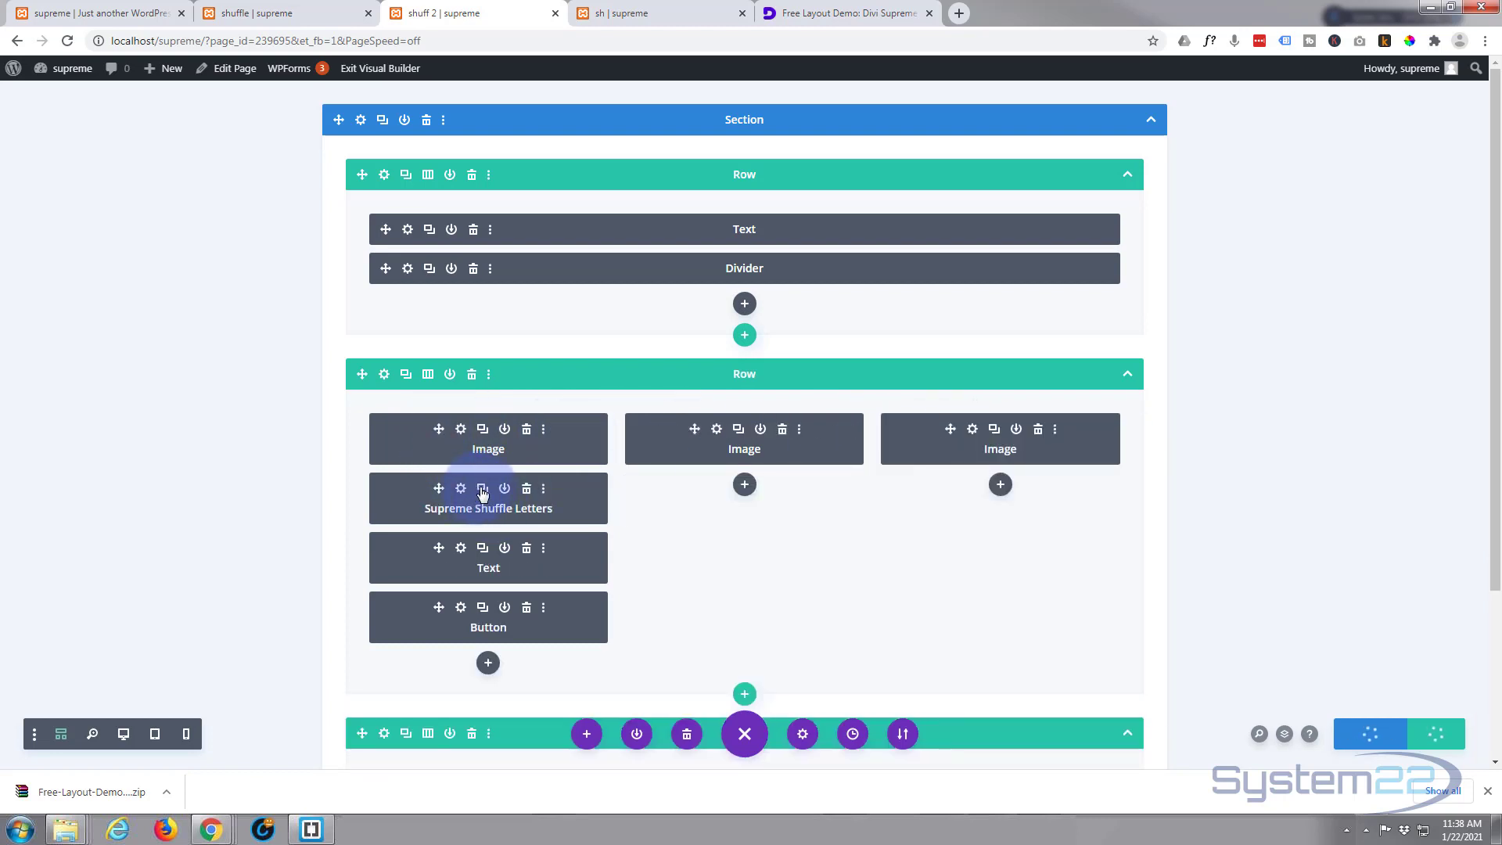
Duplicate the Supreme Shuffle Letters module into the second and third columns, below their Image modules.
{"action": "left_click", "coordinate": [482, 491]}
{"action": "left_click_drag", "start_coordinate": [438, 488], "coordinate": [880, 496]}
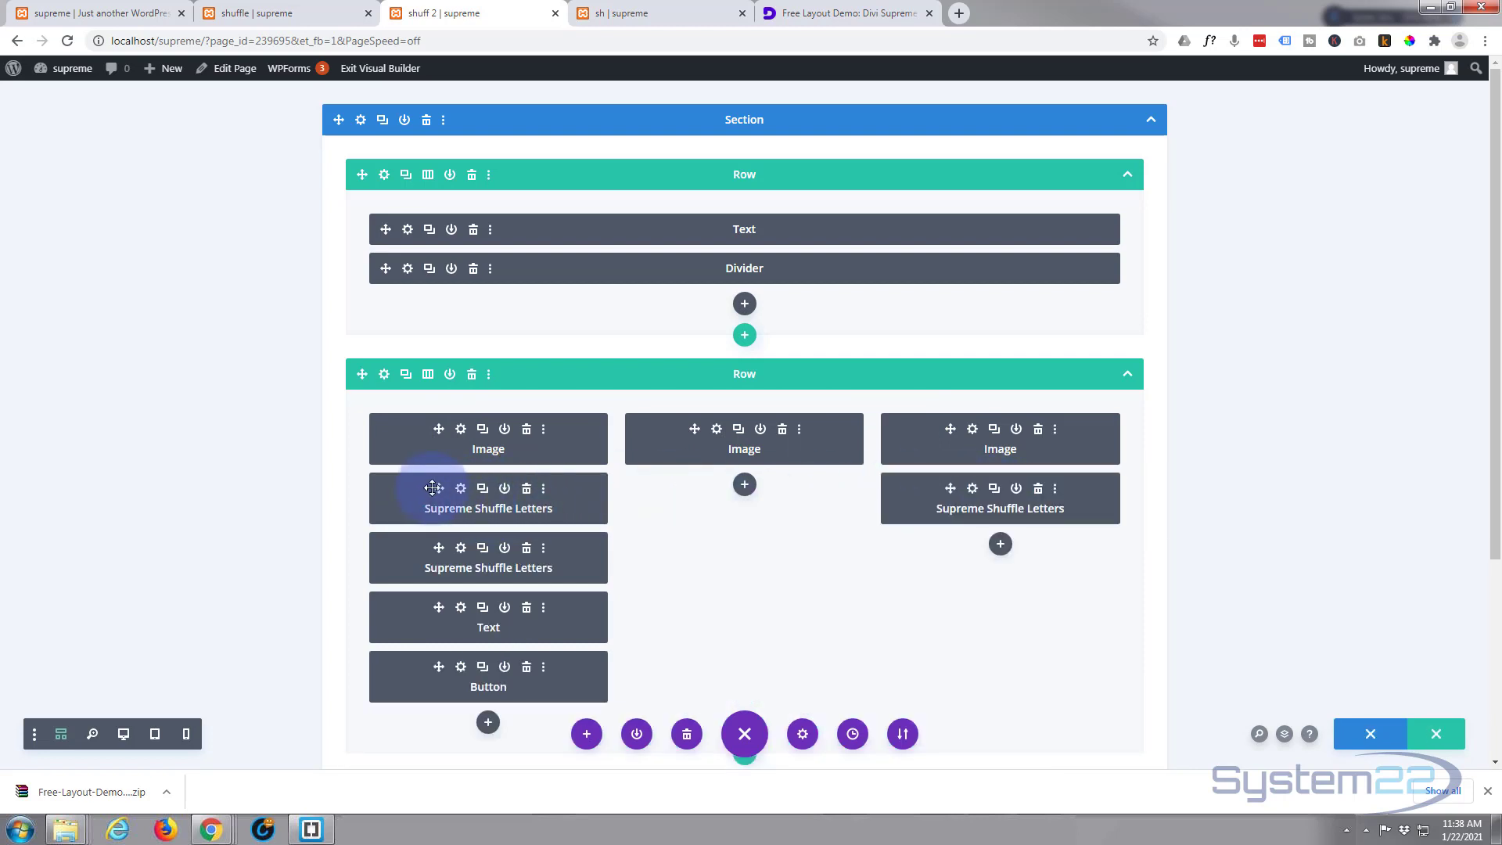
{"action": "left_click_drag", "start_coordinate": [462, 488], "coordinate": [696, 494]}
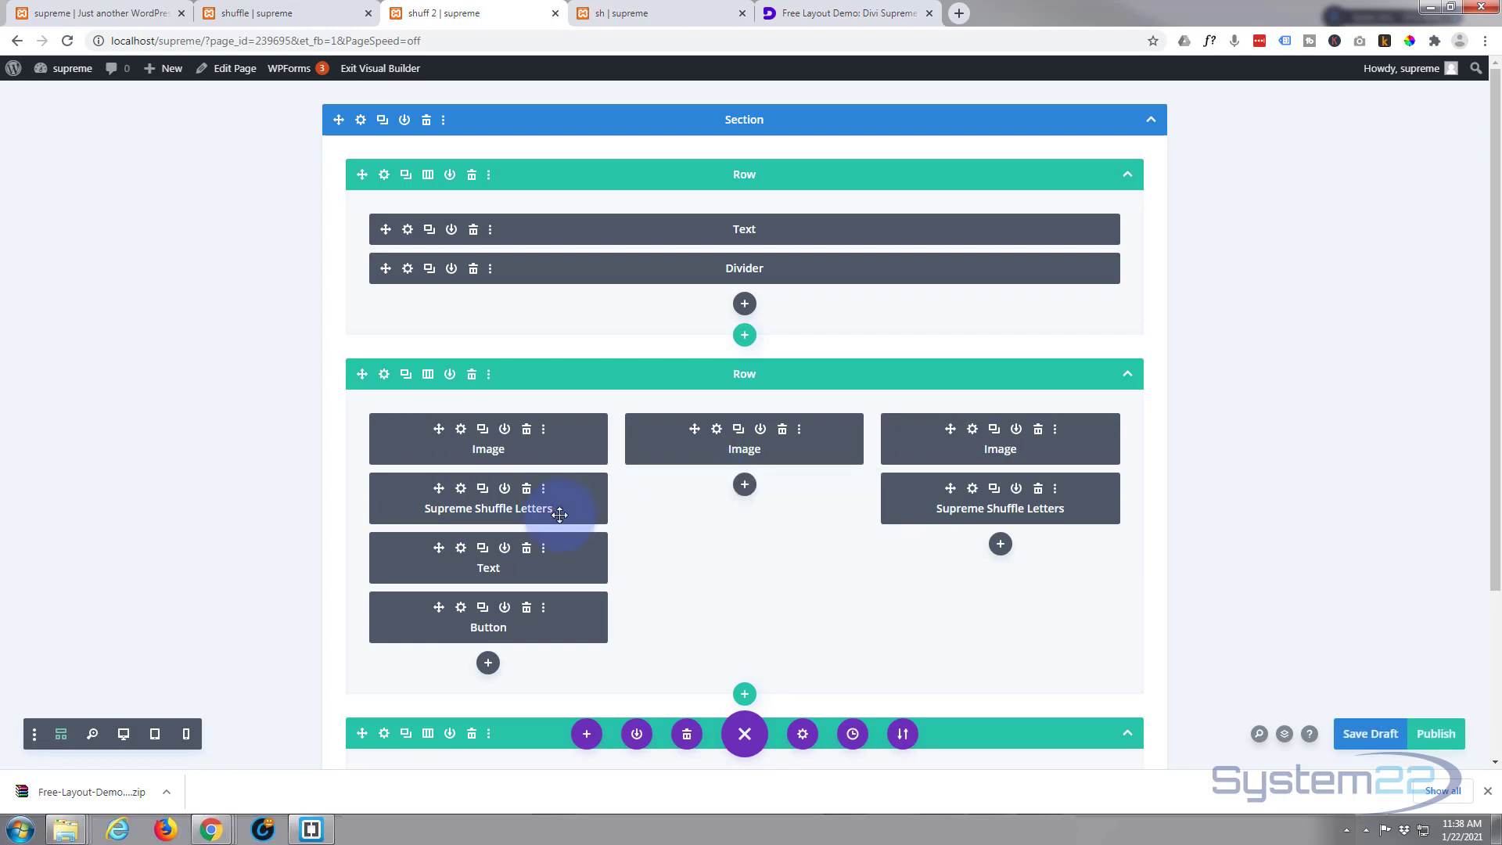
Duplicate the profile's Text module into the second and third columns, below their Supreme Shuffle Letters modules.
{"action": "left_click", "coordinate": [485, 551]}
{"action": "left_click_drag", "start_coordinate": [436, 547], "coordinate": [753, 547]}
{"action": "left_click_drag", "start_coordinate": [429, 547], "coordinate": [932, 559]}
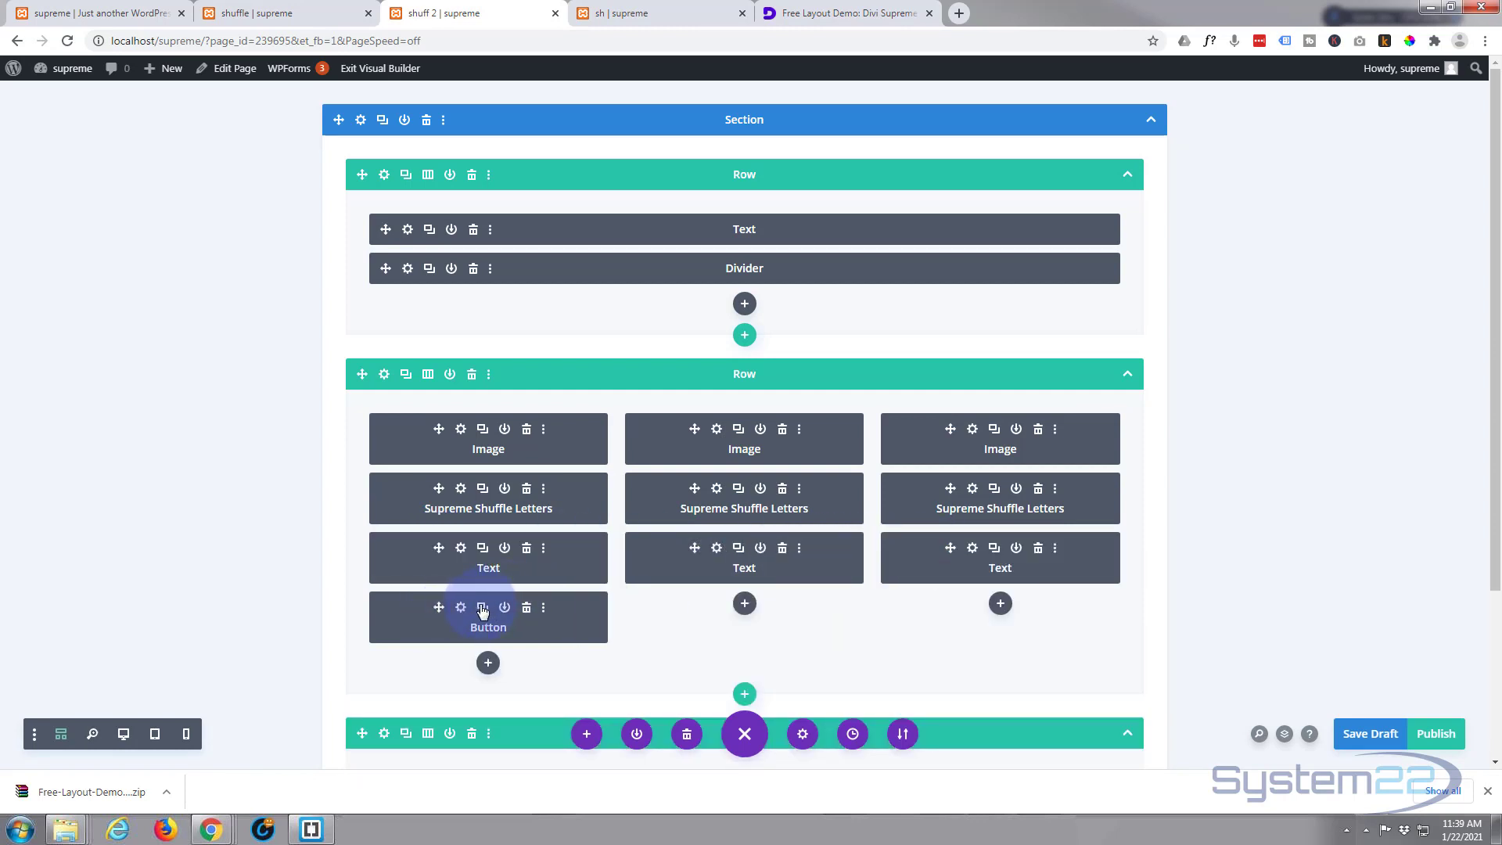
Duplicate the Button module into the second and third columns and return to desktop view.
{"action": "left_click", "coordinate": [482, 609]}
{"action": "left_click", "coordinate": [475, 615]}
{"action": "left_click_drag", "start_coordinate": [440, 608], "coordinate": [595, 613]}
{"action": "left_click_drag", "start_coordinate": [441, 608], "coordinate": [955, 624]}
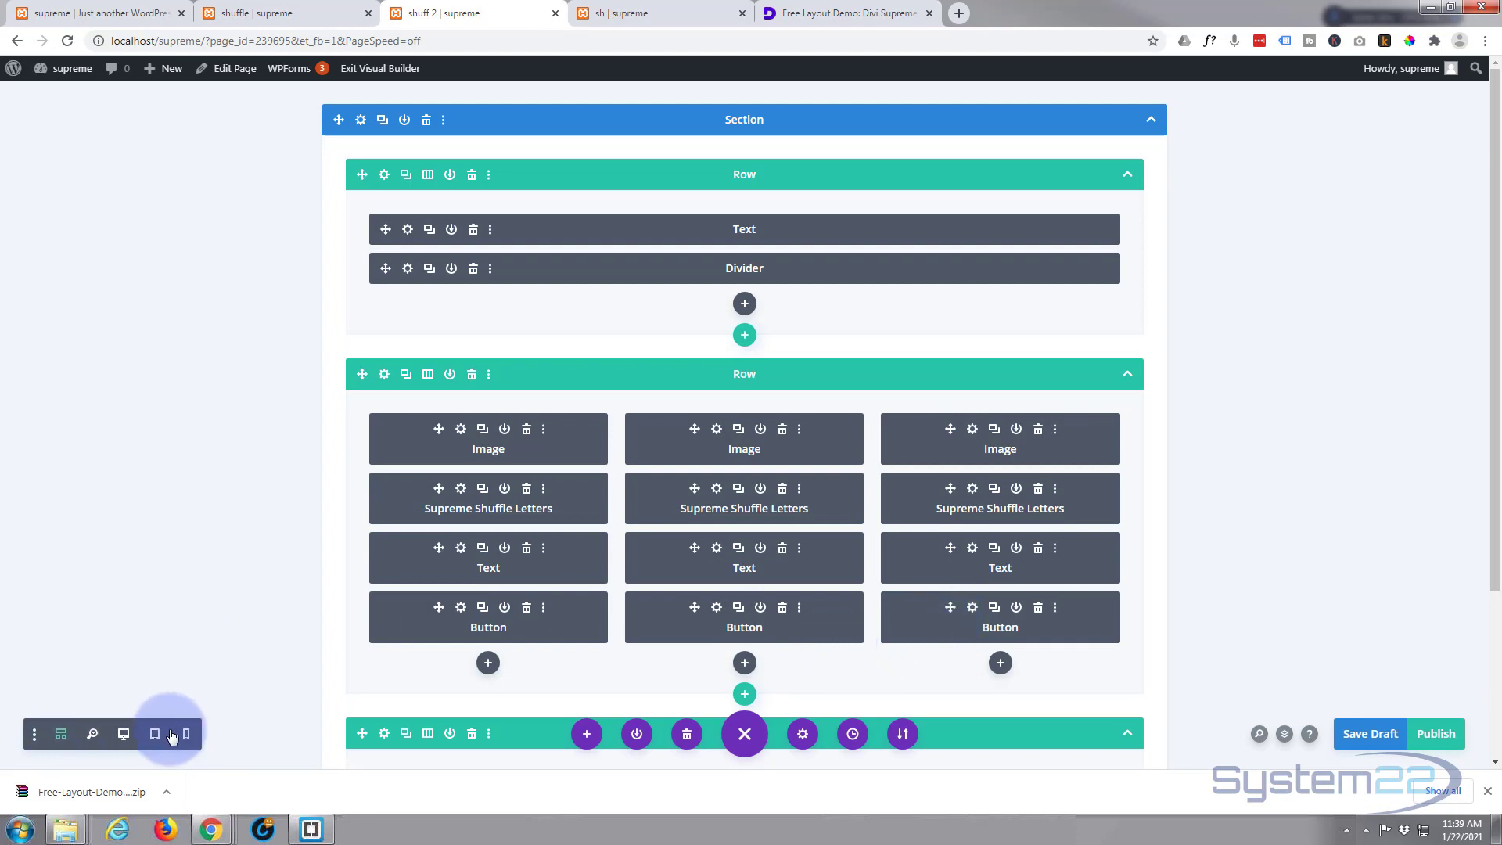
{"action": "left_click", "coordinate": [123, 735]}
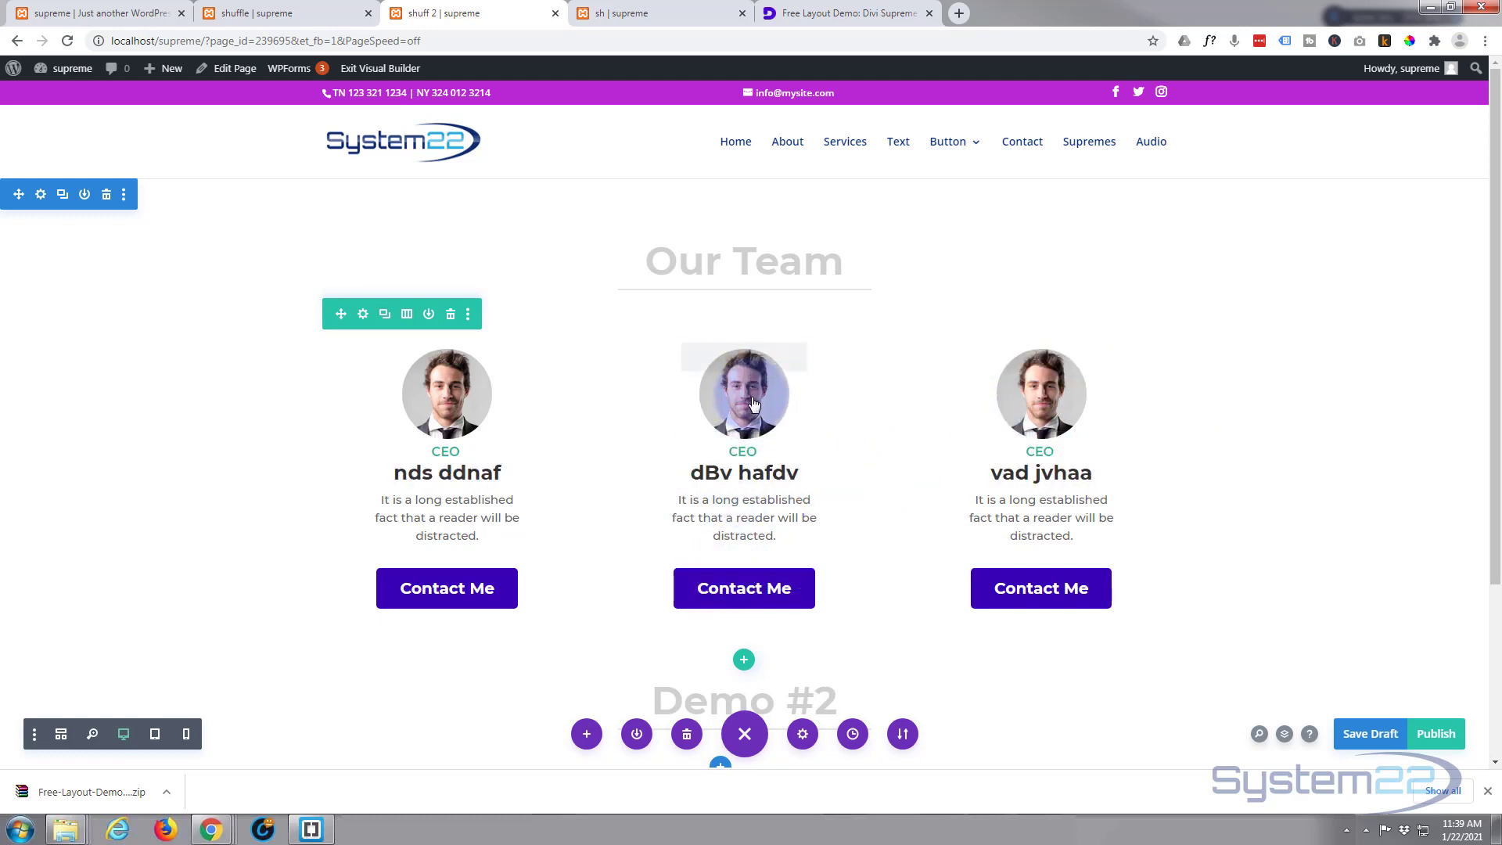
Replace the middle profile's photo with s3.jpg from the media library and save the image module.
{"action": "left_click", "coordinate": [716, 358]}
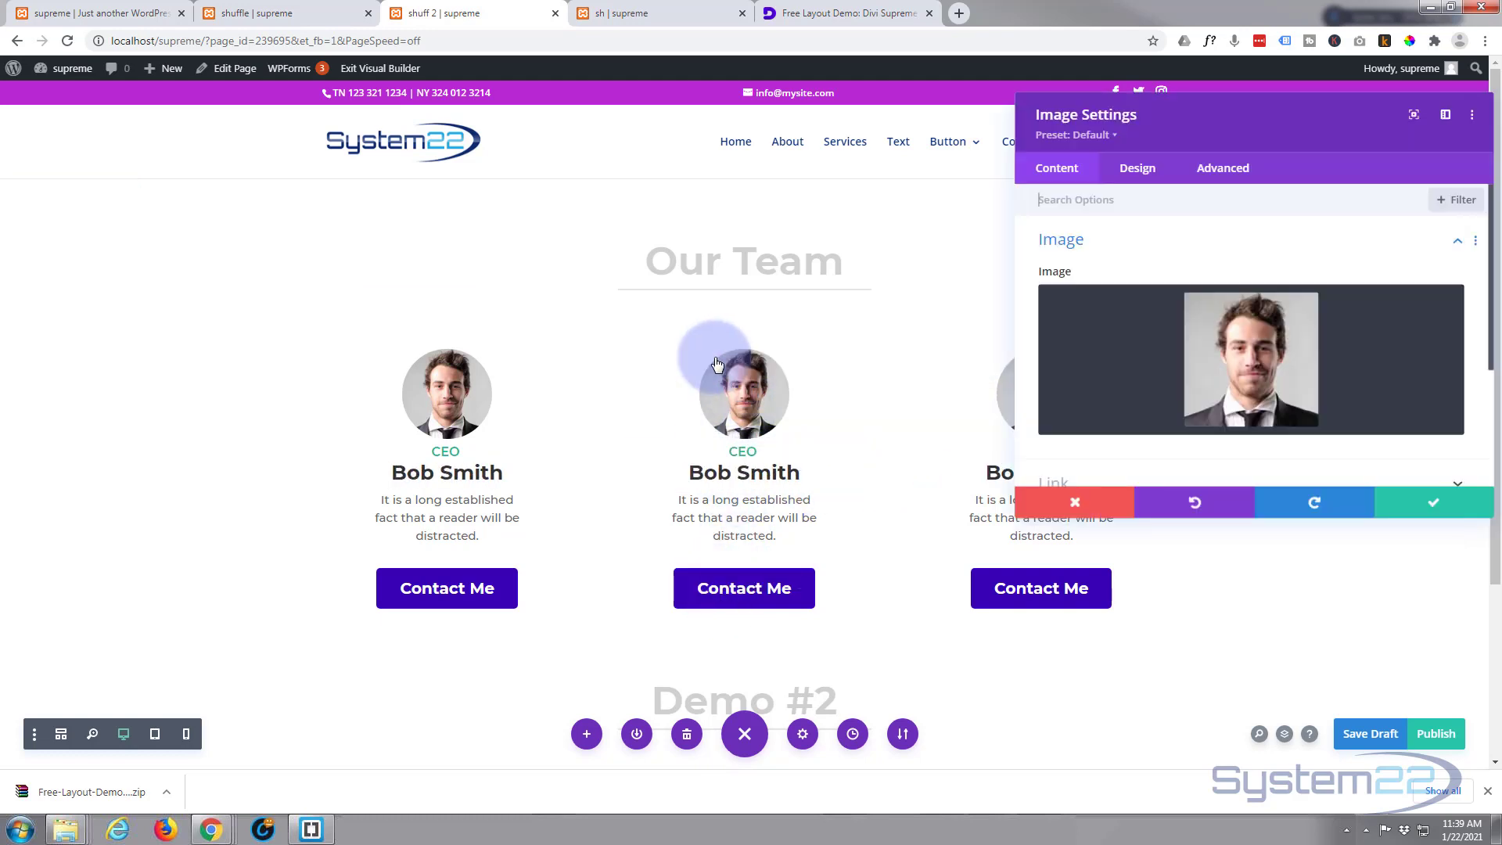
{"action": "left_click", "coordinate": [1255, 364]}
{"action": "left_click", "coordinate": [251, 263]}
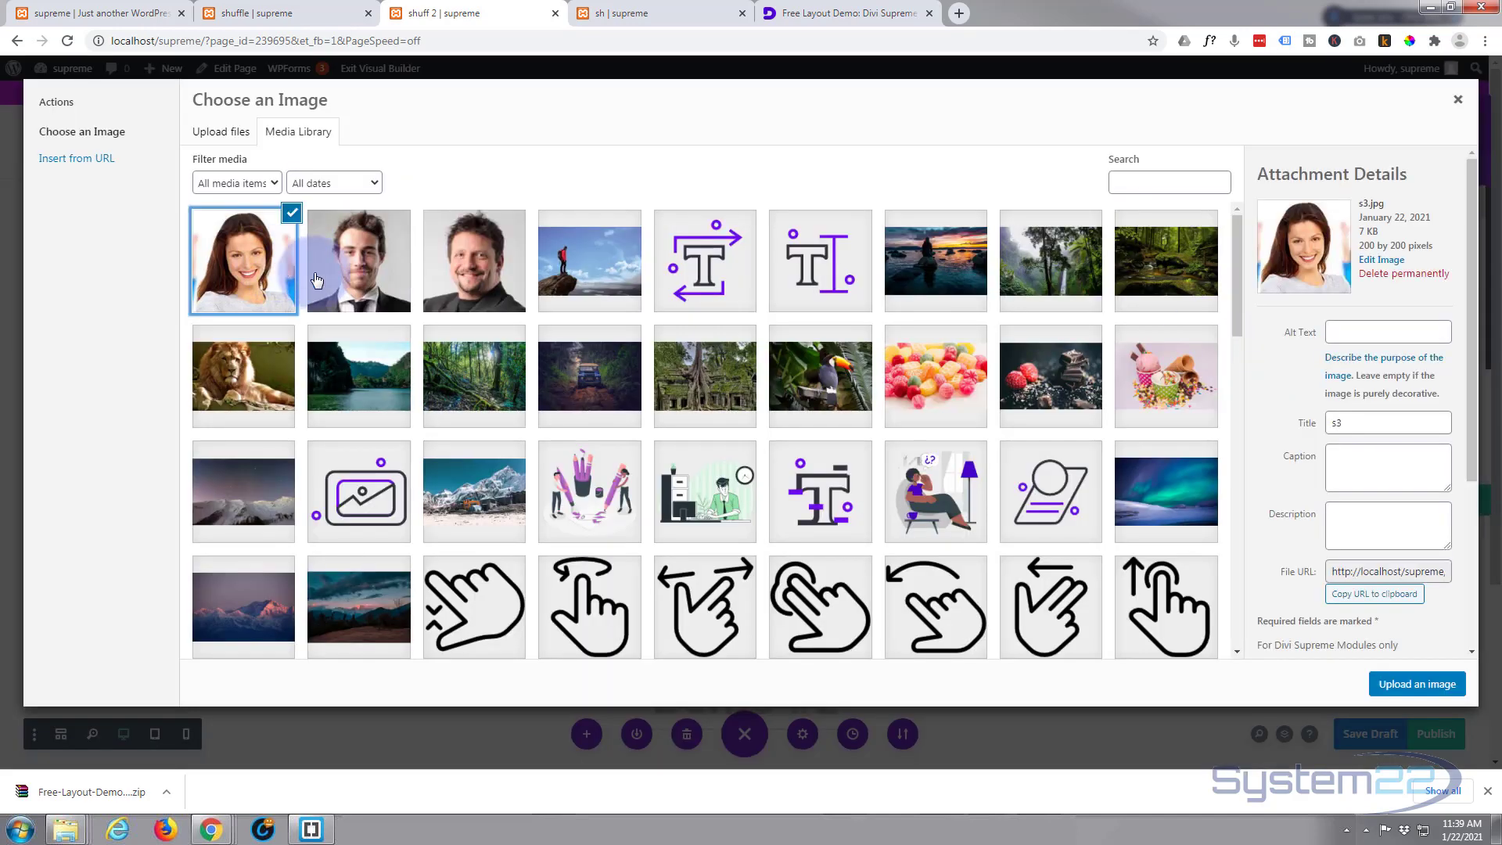
{"action": "left_click", "coordinate": [1417, 685]}
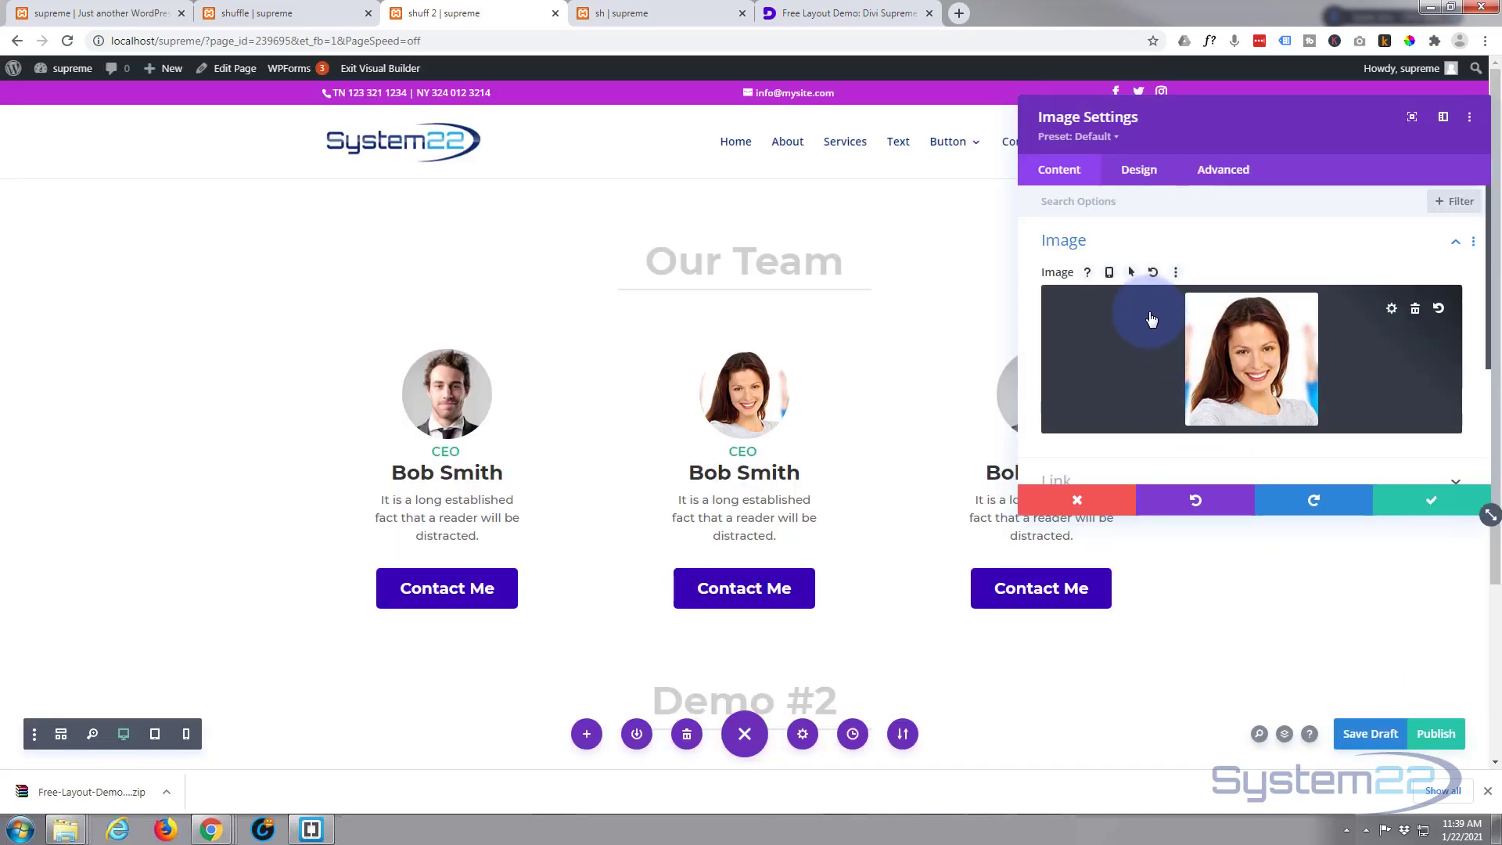
{"action": "left_click", "coordinate": [1431, 500]}
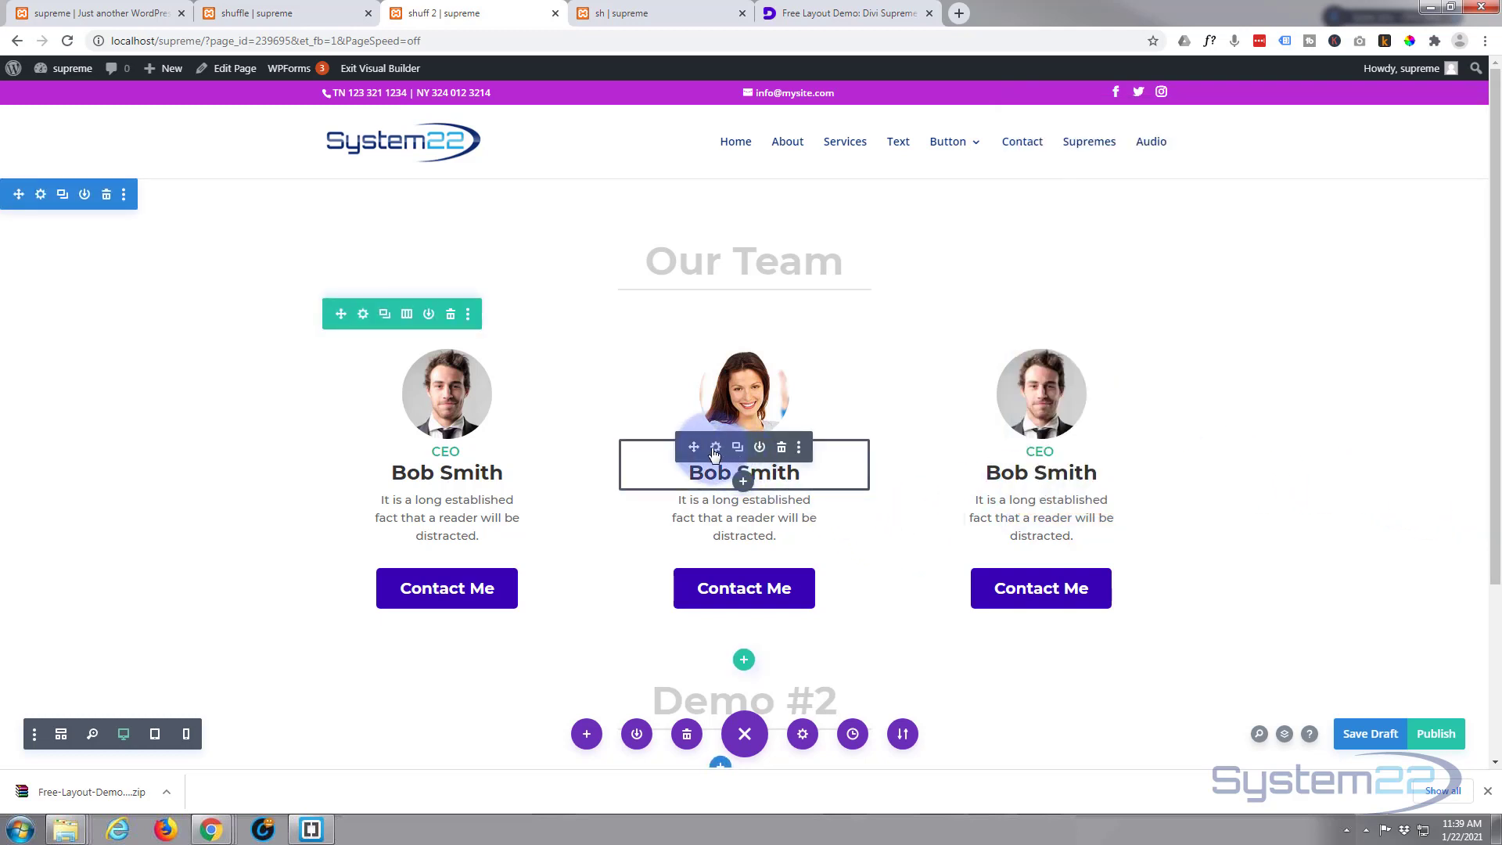
Change the middle profile's before text to "CFO" and replace the shuffle text with the second team member's full name.
{"action": "left_click", "coordinate": [715, 447]}
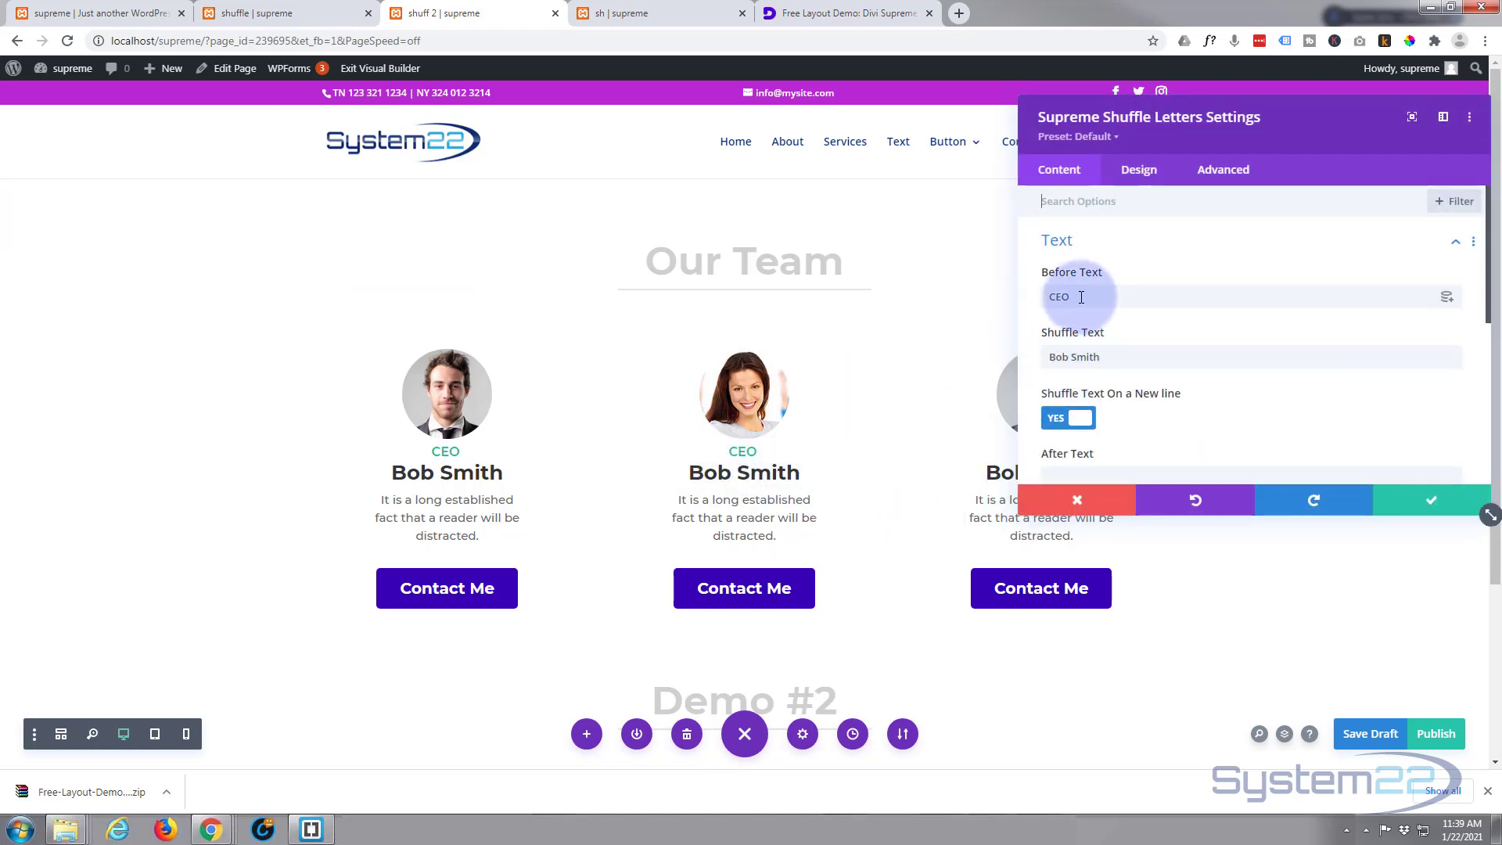
{"action": "left_click_drag", "start_coordinate": [1073, 297], "coordinate": [1012, 295]}
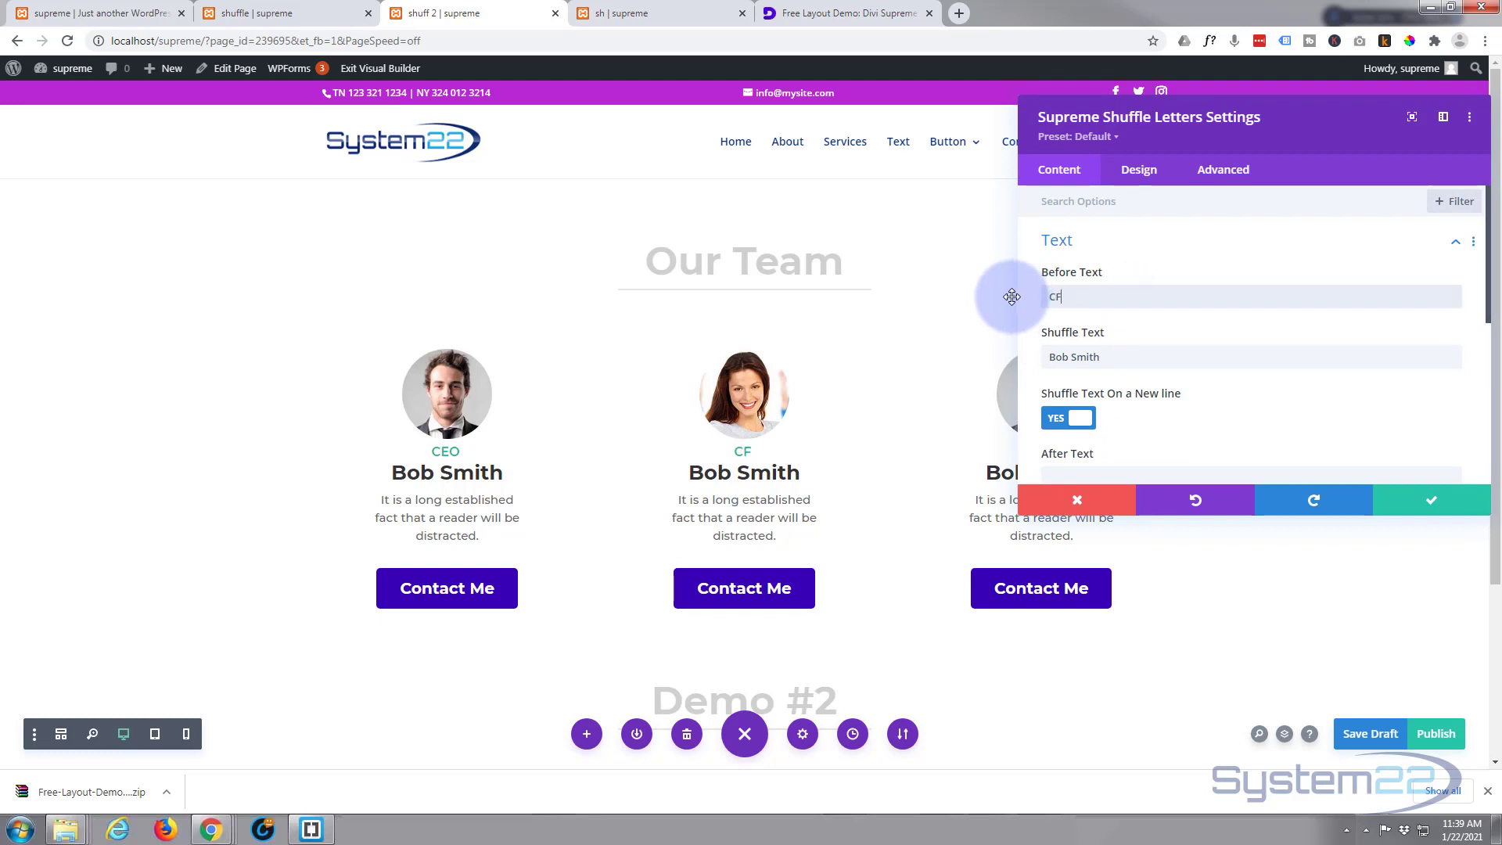
{"action": "left_click_drag", "start_coordinate": [1104, 357], "coordinate": [996, 356]}
{"action": "type", "text": "Su"}
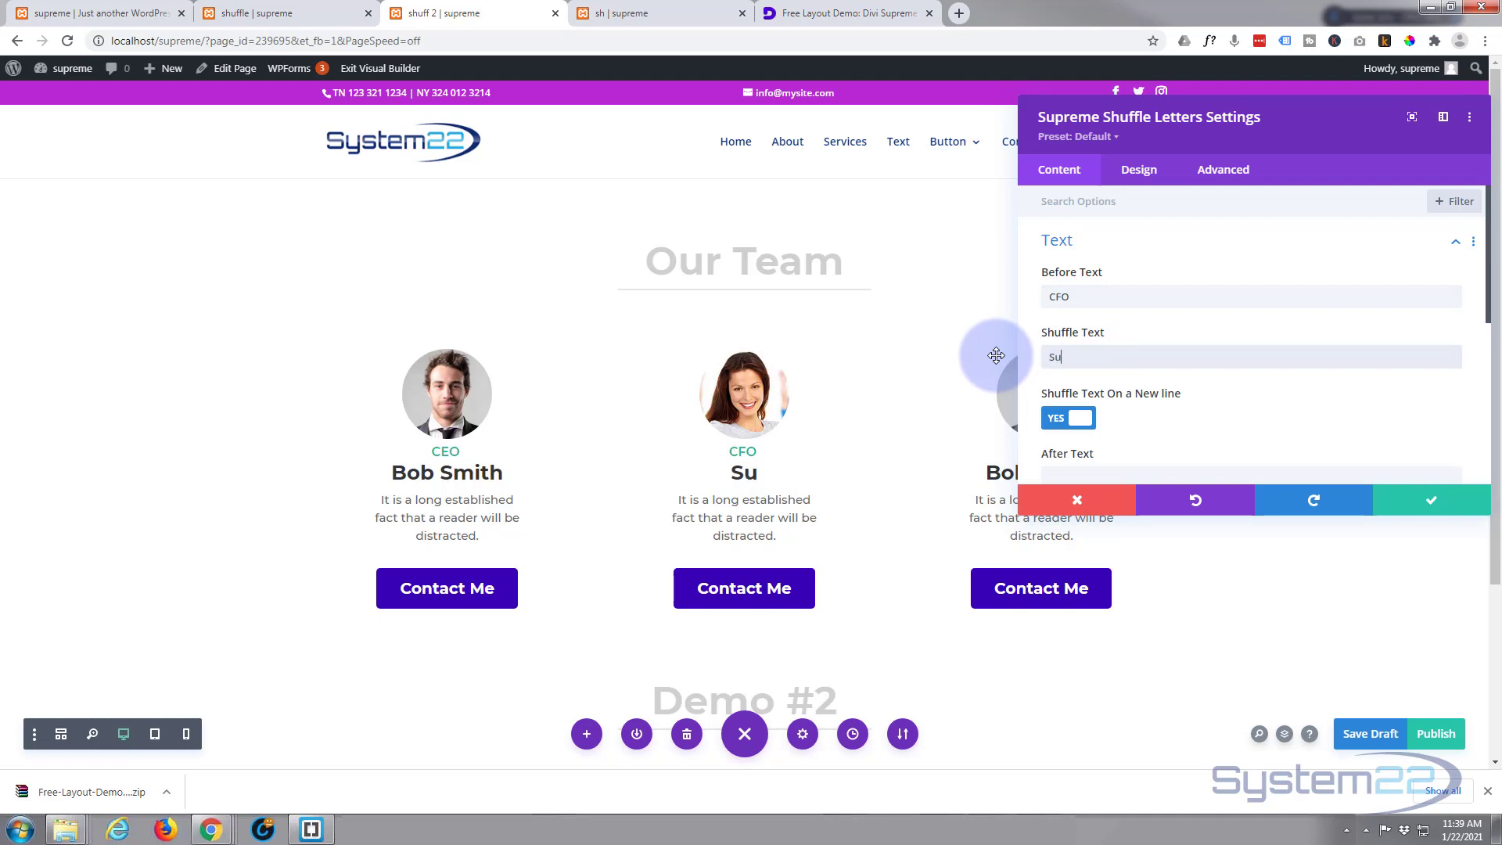
{"action": "type", "text": "e Jones"}
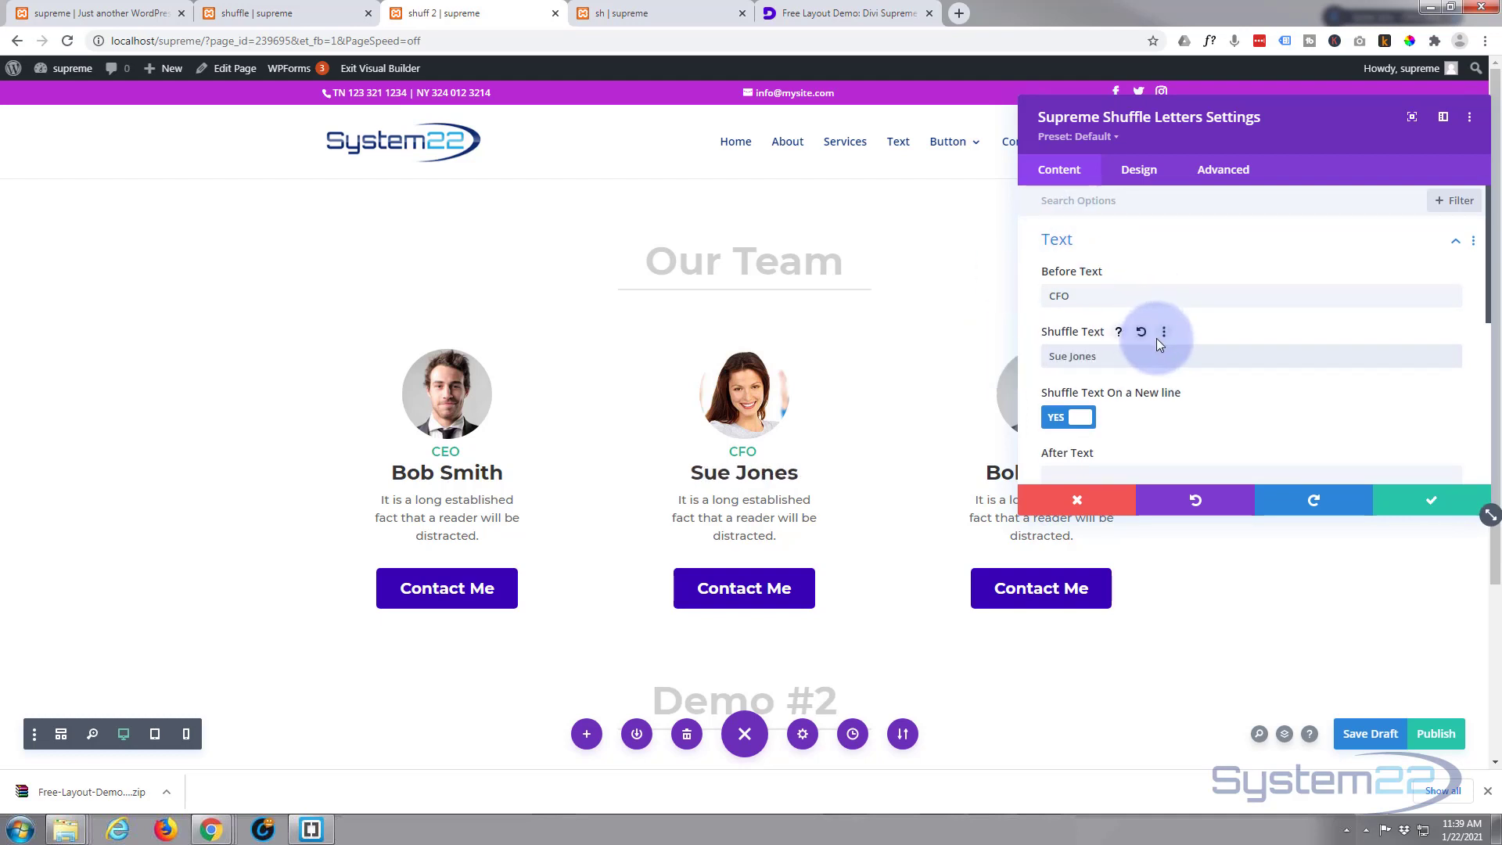
Overwrite the middle profile's random shuffle text with "SkjnbfgvlkngvlHldkfgvnH", set the duration to 5s, and save the module.
{"action": "scroll", "coordinate": [1157, 341], "scroll_direction": "down", "scroll_amount": 2}
{"action": "scroll", "coordinate": [1157, 338], "scroll_direction": "down", "scroll_amount": 1}
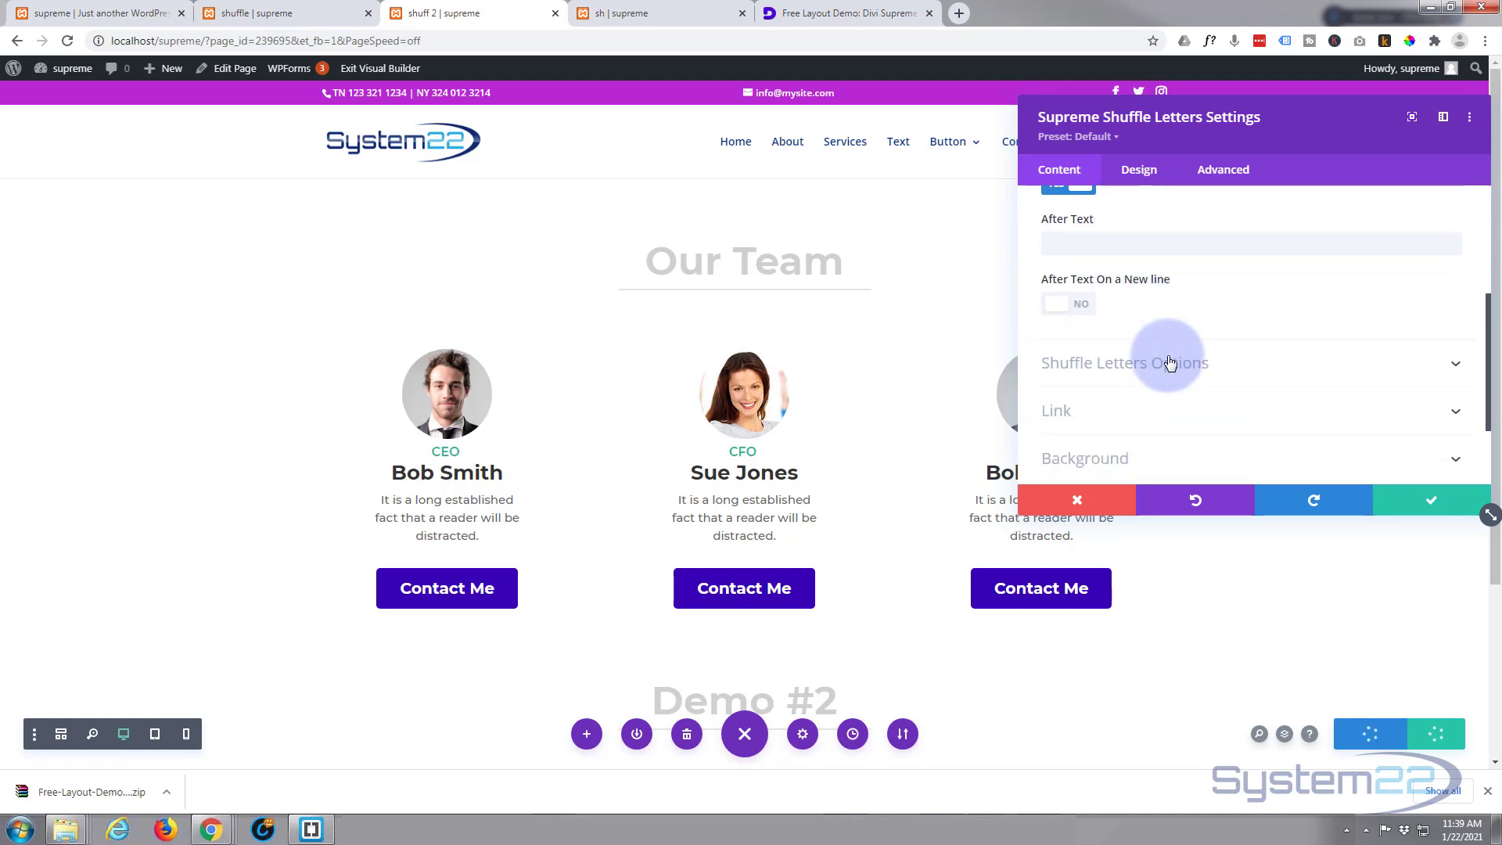
{"action": "left_click", "coordinate": [1170, 362]}
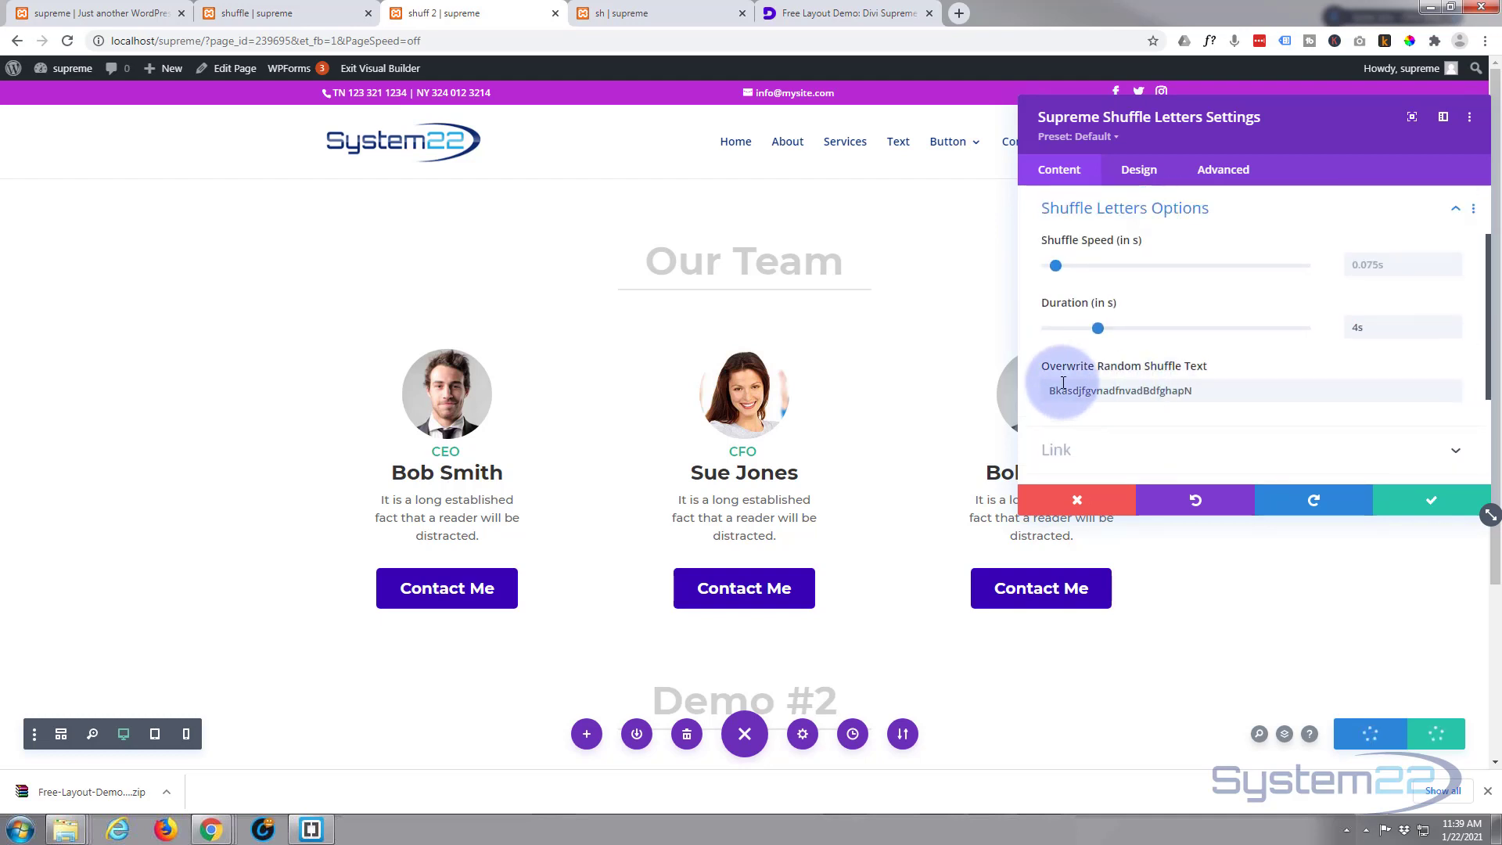
{"action": "left_click", "coordinate": [1054, 390]}
{"action": "left_click_drag", "start_coordinate": [1054, 390], "coordinate": [1270, 387]}
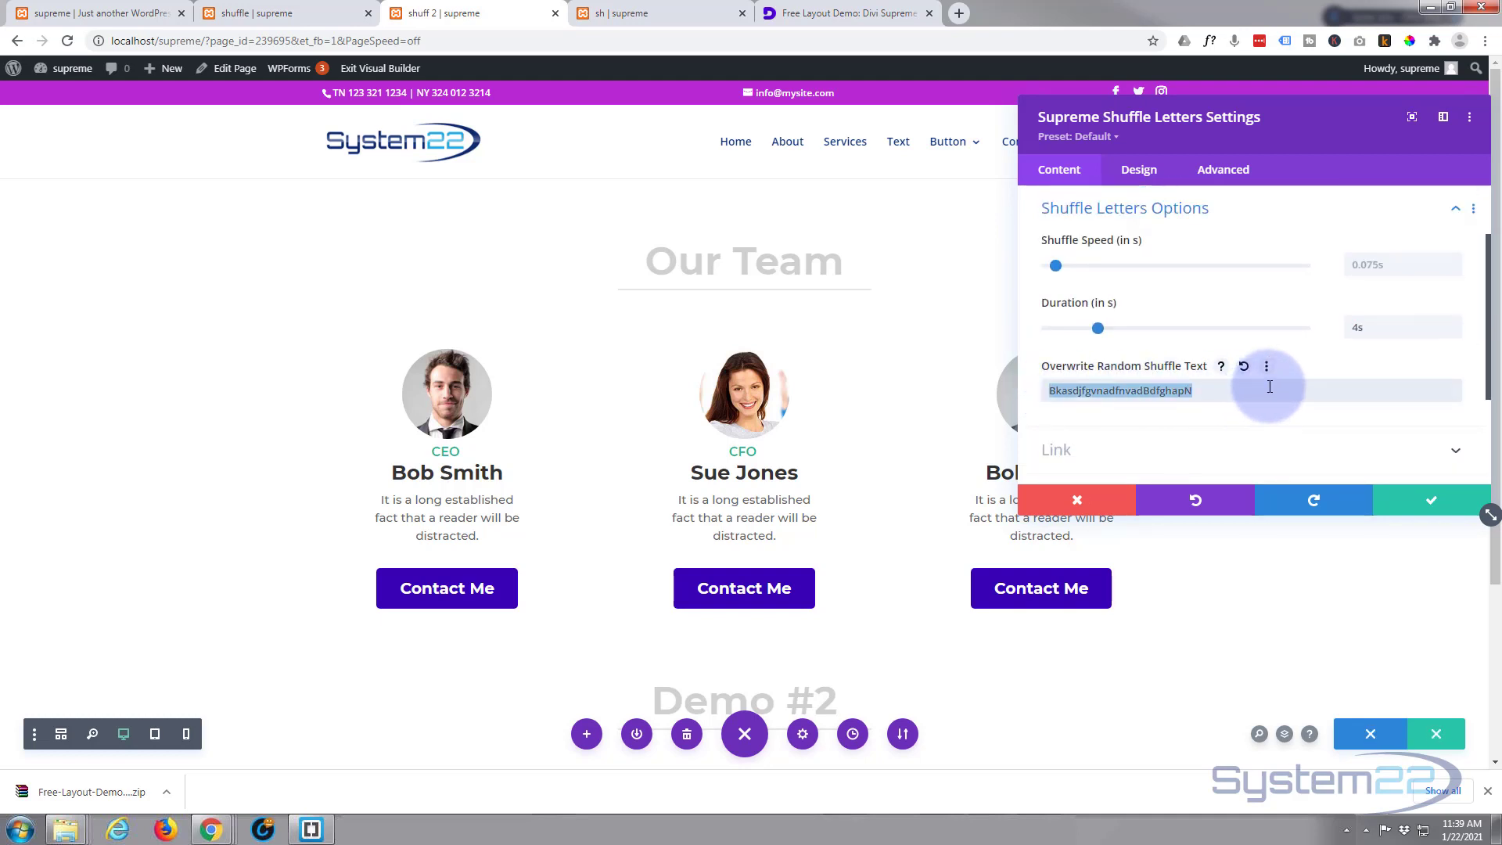
{"action": "type", "text": "s"}
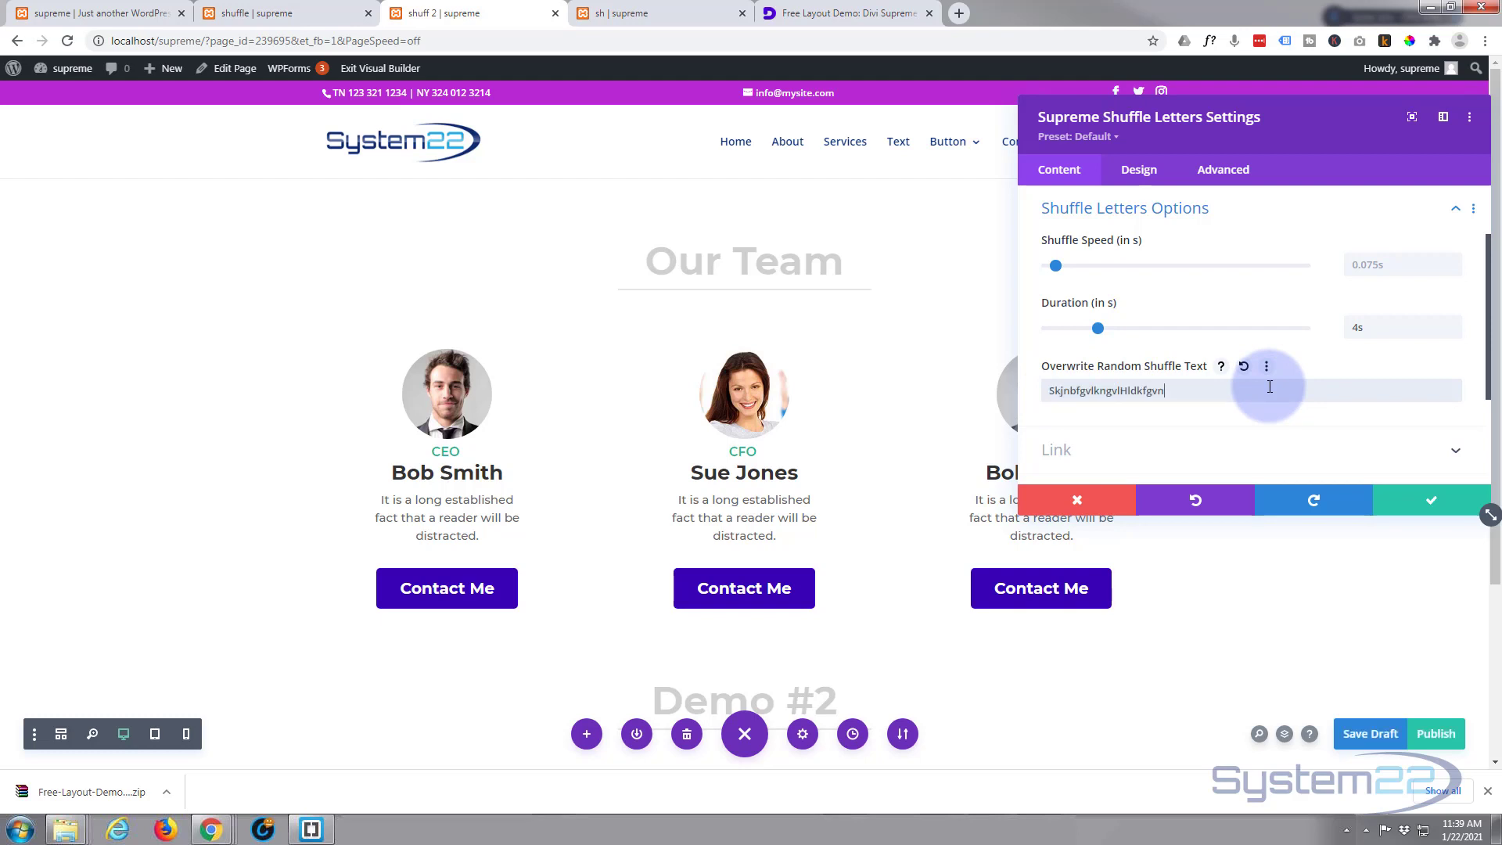
{"action": "double_click", "coordinate": [1360, 329]}
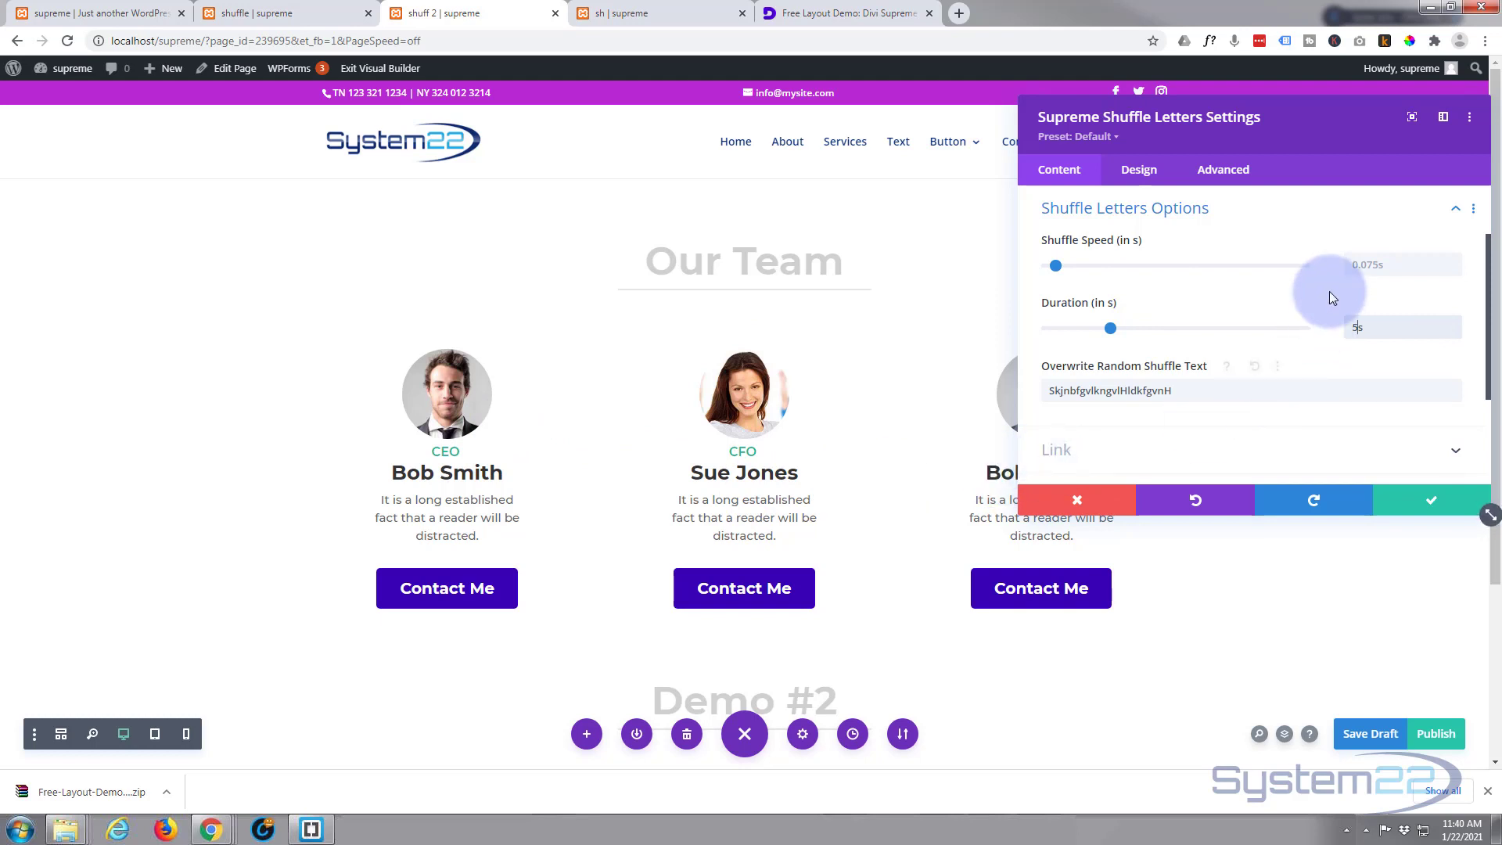
{"action": "double_click", "coordinate": [1357, 328]}
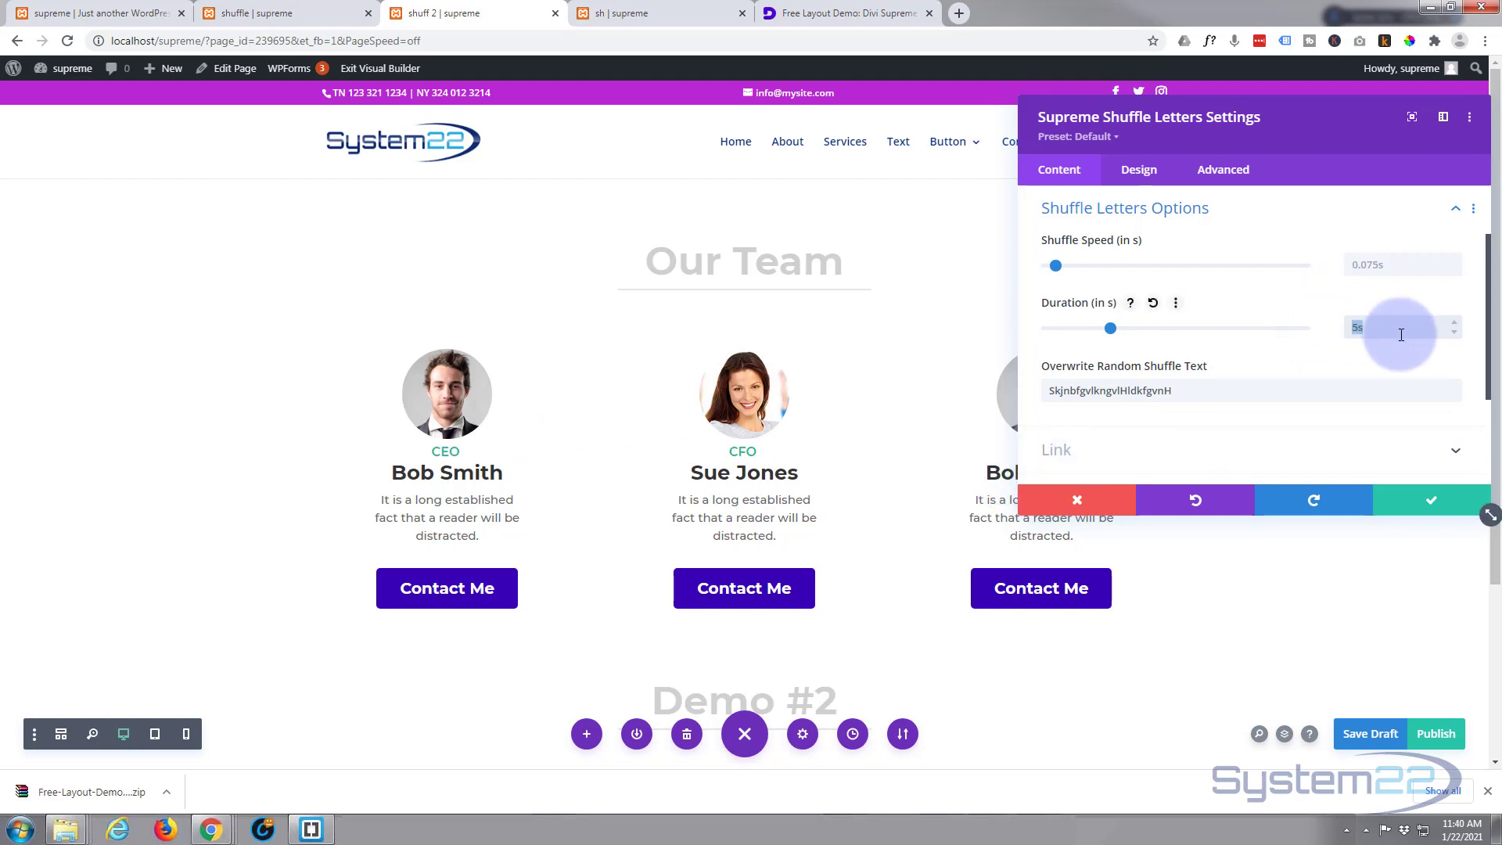
{"action": "left_click", "coordinate": [1439, 503]}
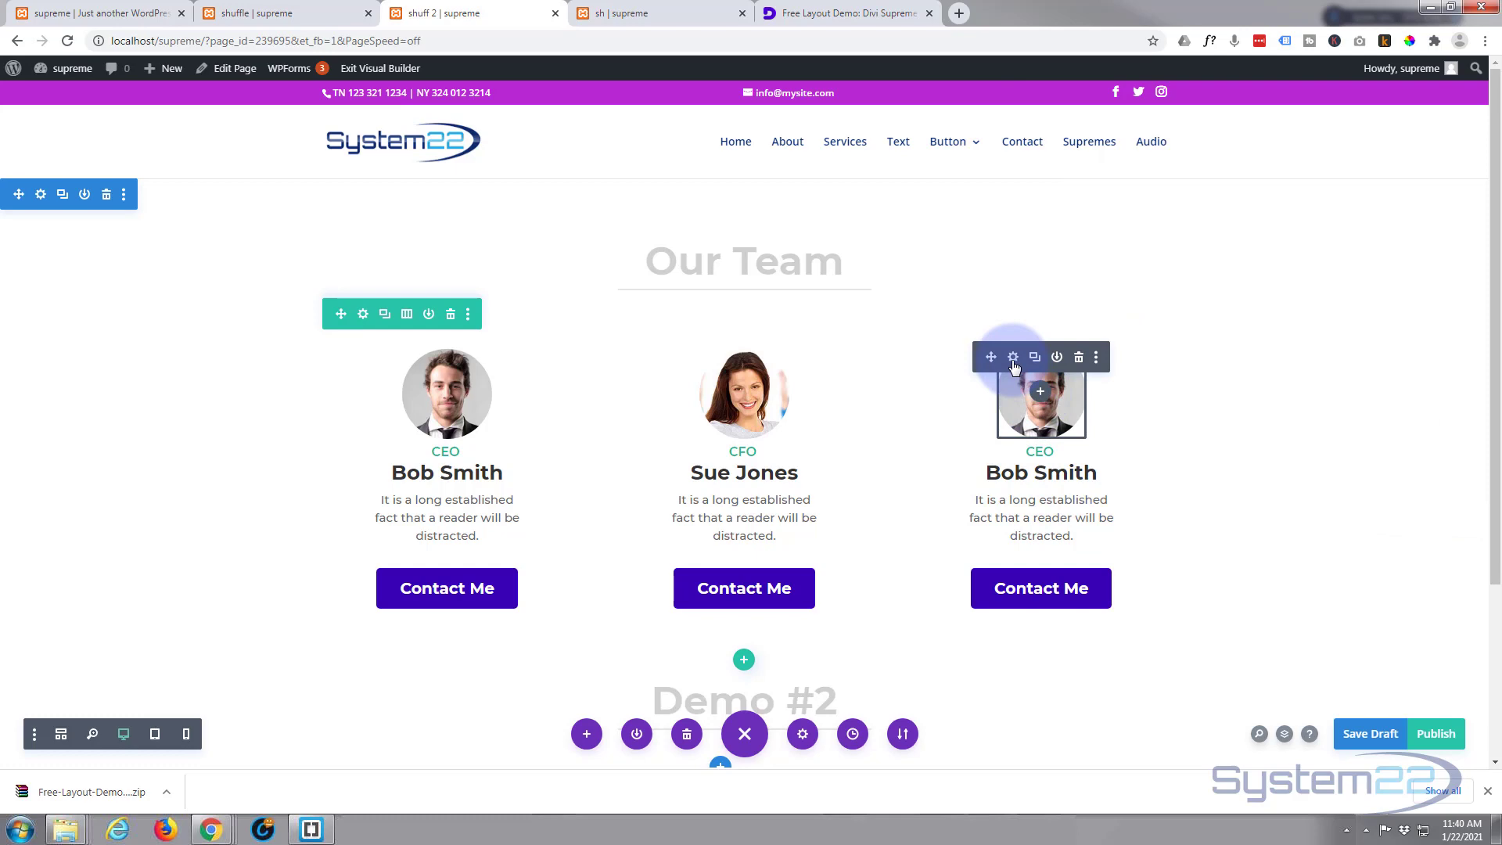
Replace the third profile's photo with s1.jpg from the media library and save the image module.
{"action": "left_click", "coordinate": [1013, 359]}
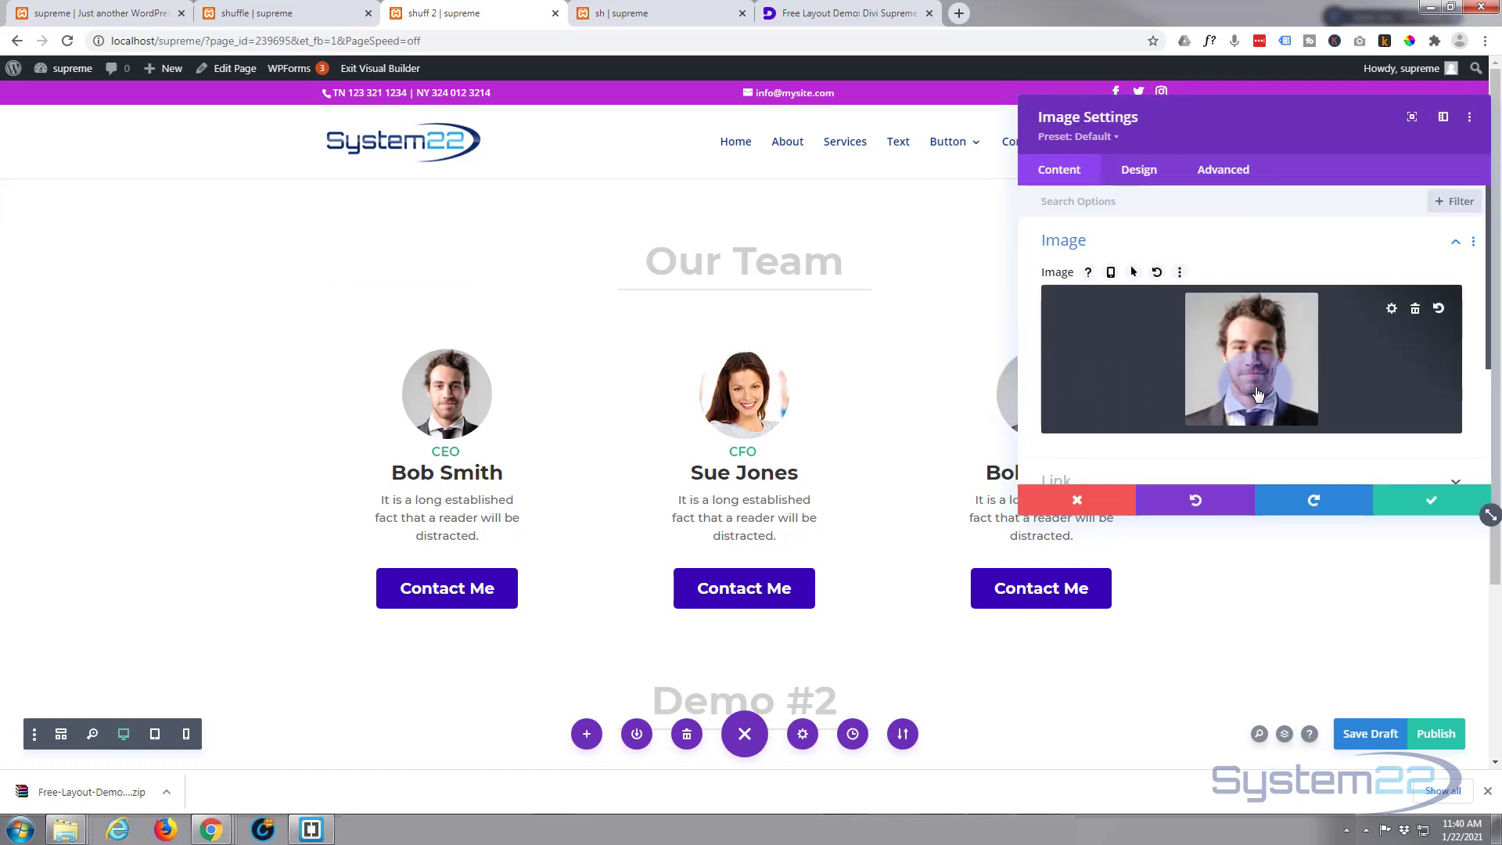
{"action": "left_click", "coordinate": [1257, 394]}
{"action": "left_click", "coordinate": [474, 262]}
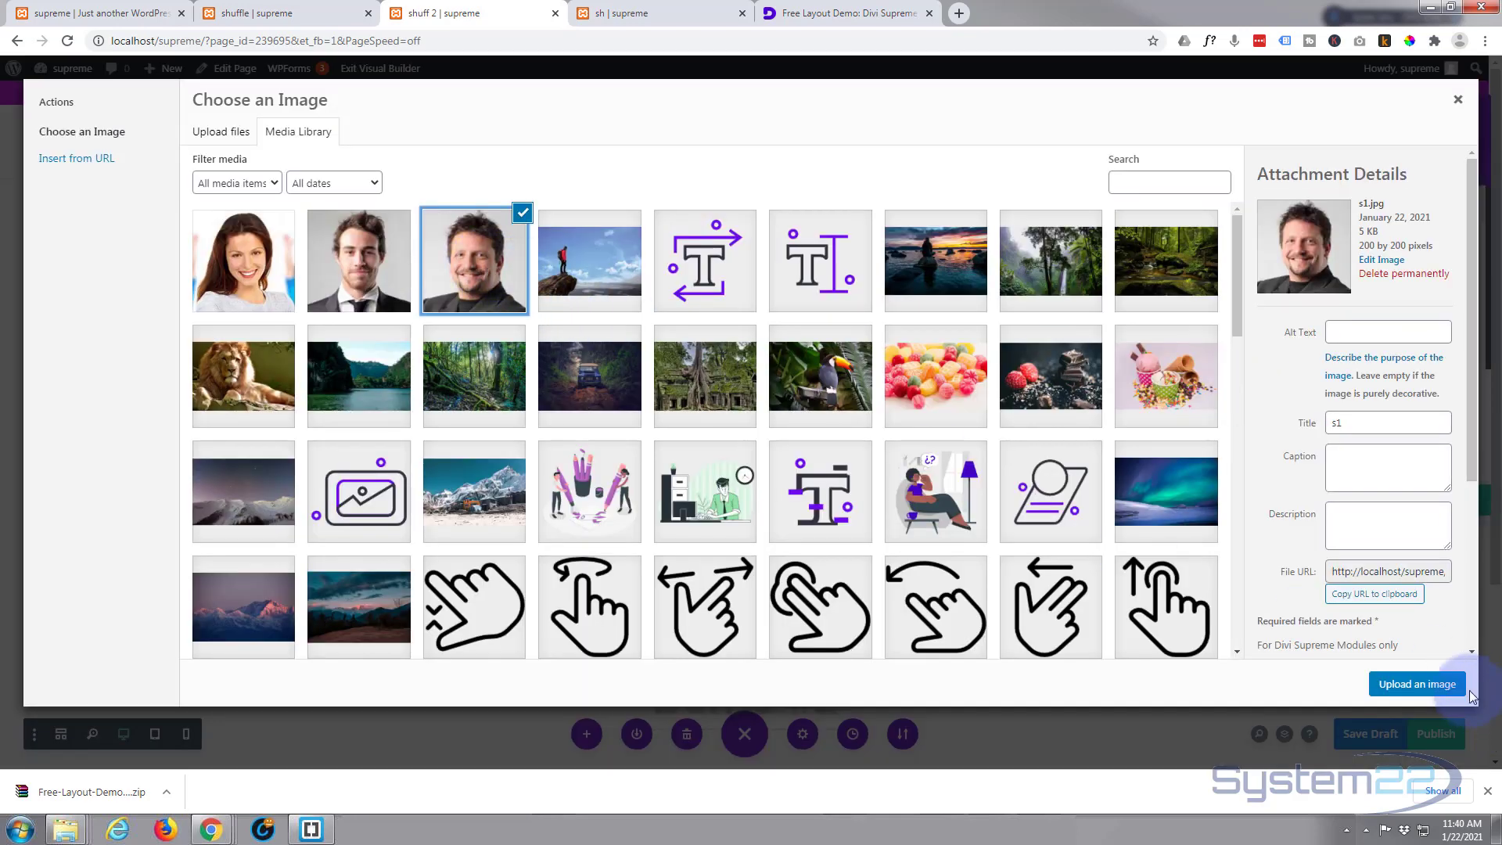
{"action": "left_click", "coordinate": [1440, 684]}
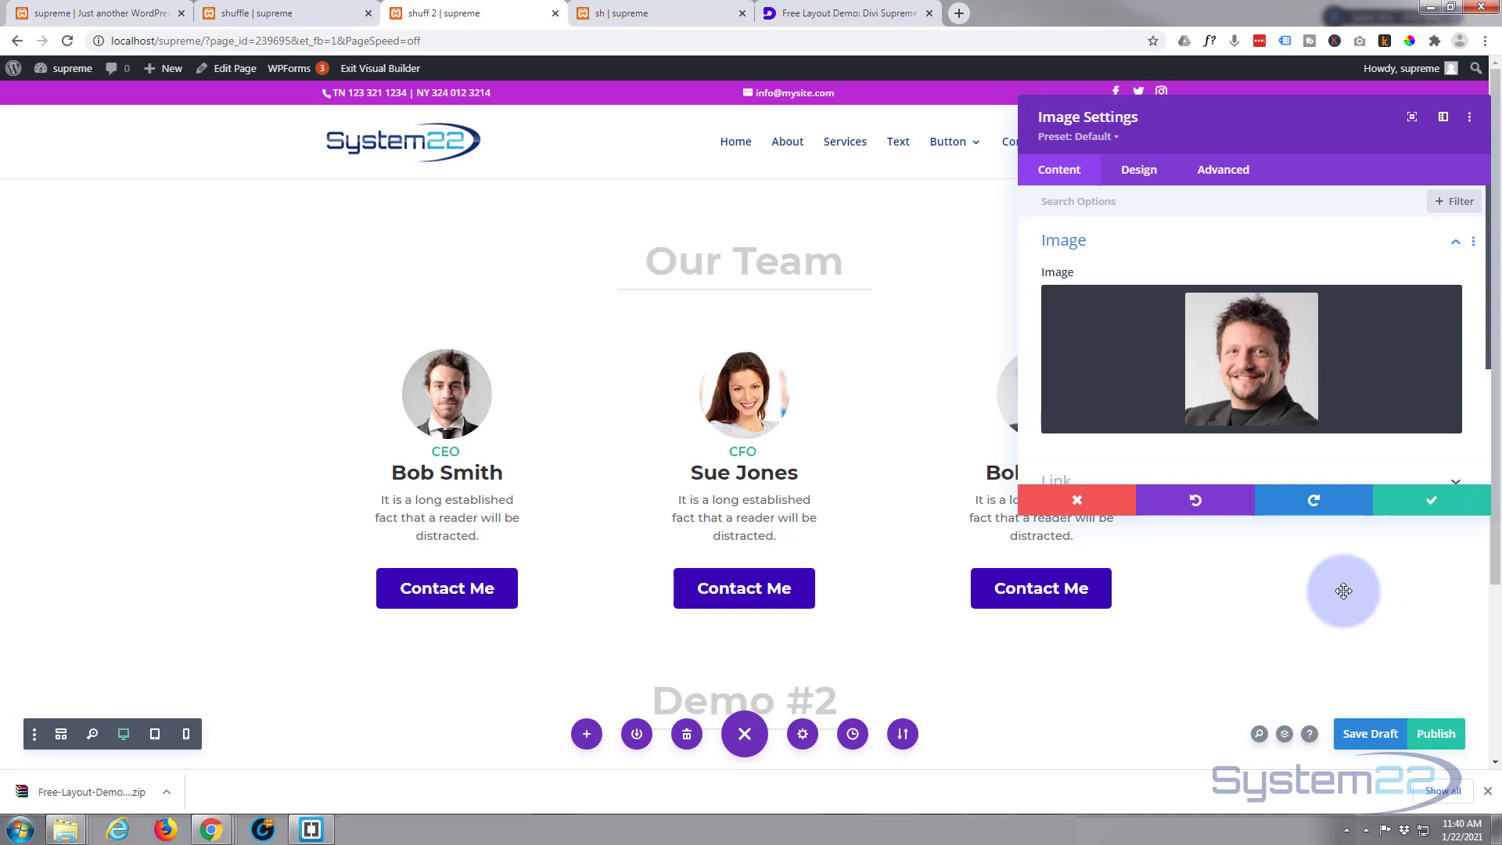
{"action": "left_click", "coordinate": [1420, 514]}
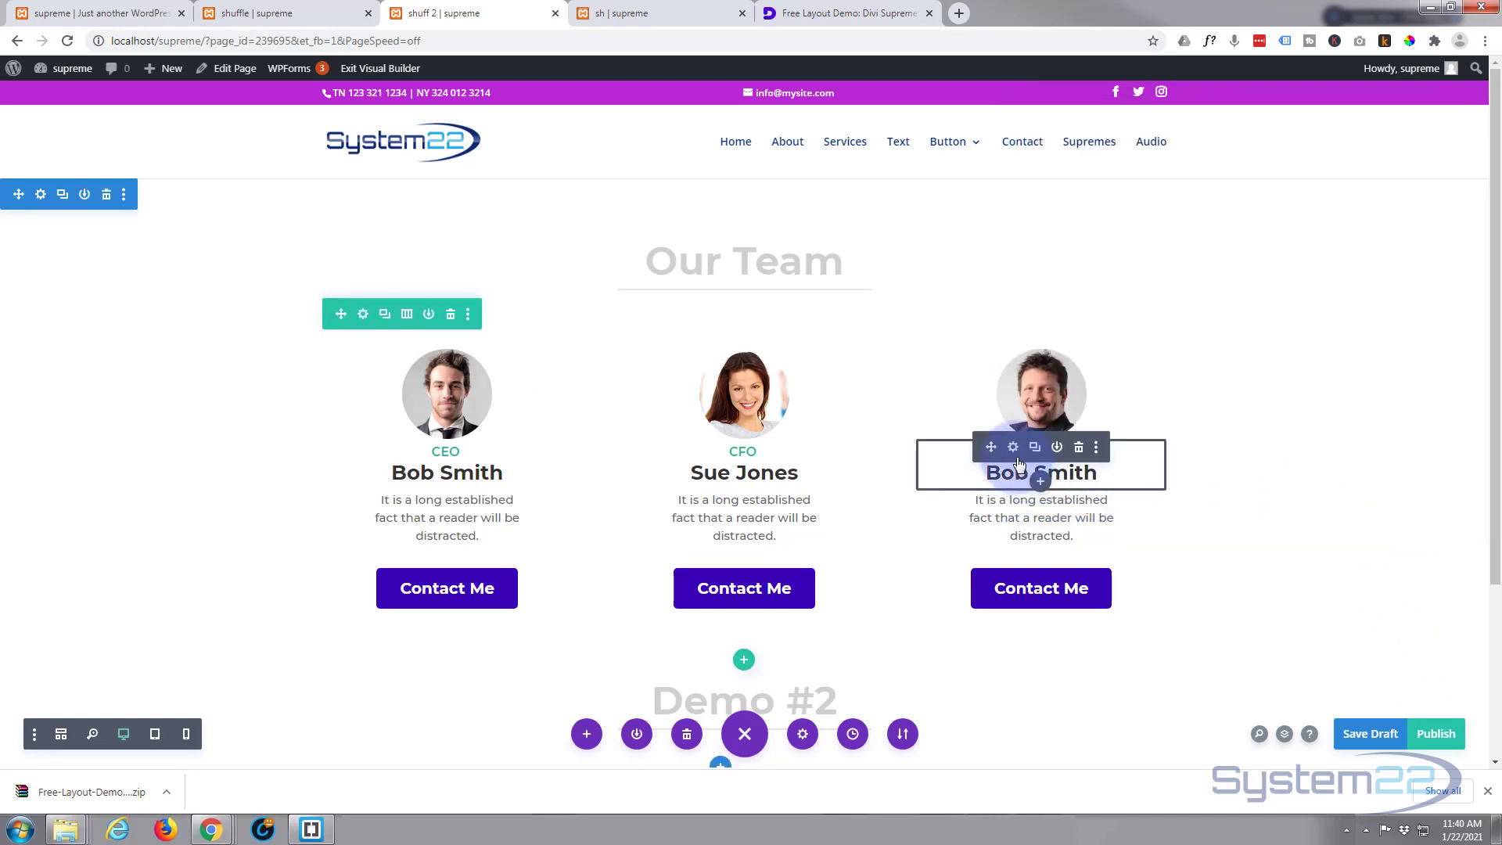
Change the before text of the third profile's Supreme Shuffle Letters module to "Owner".
{"action": "left_click", "coordinate": [1018, 462]}
{"action": "left_click", "coordinate": [1055, 298]}
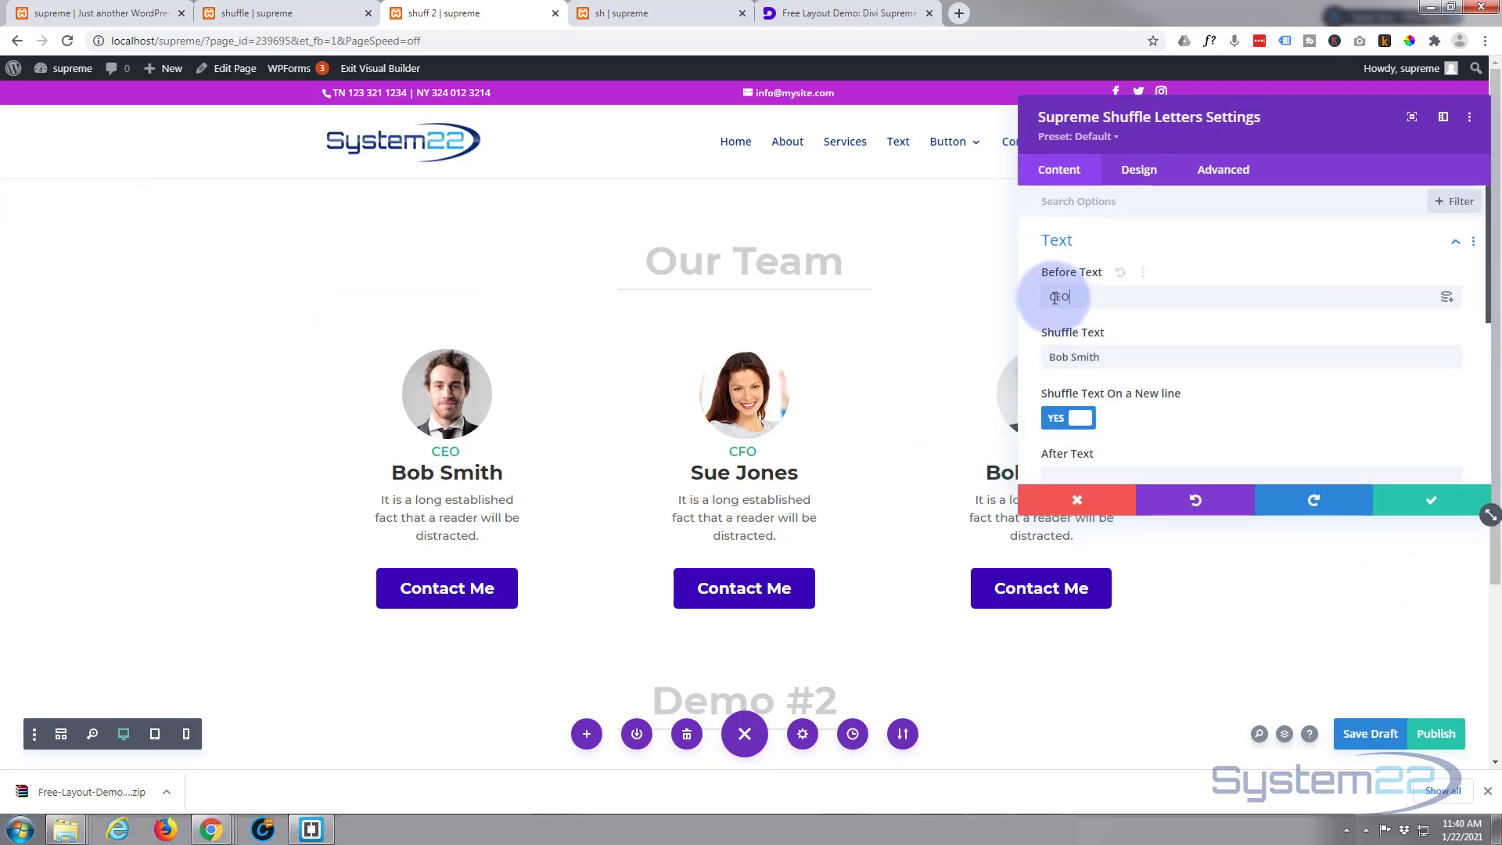
{"action": "double_click", "coordinate": [1055, 298]}
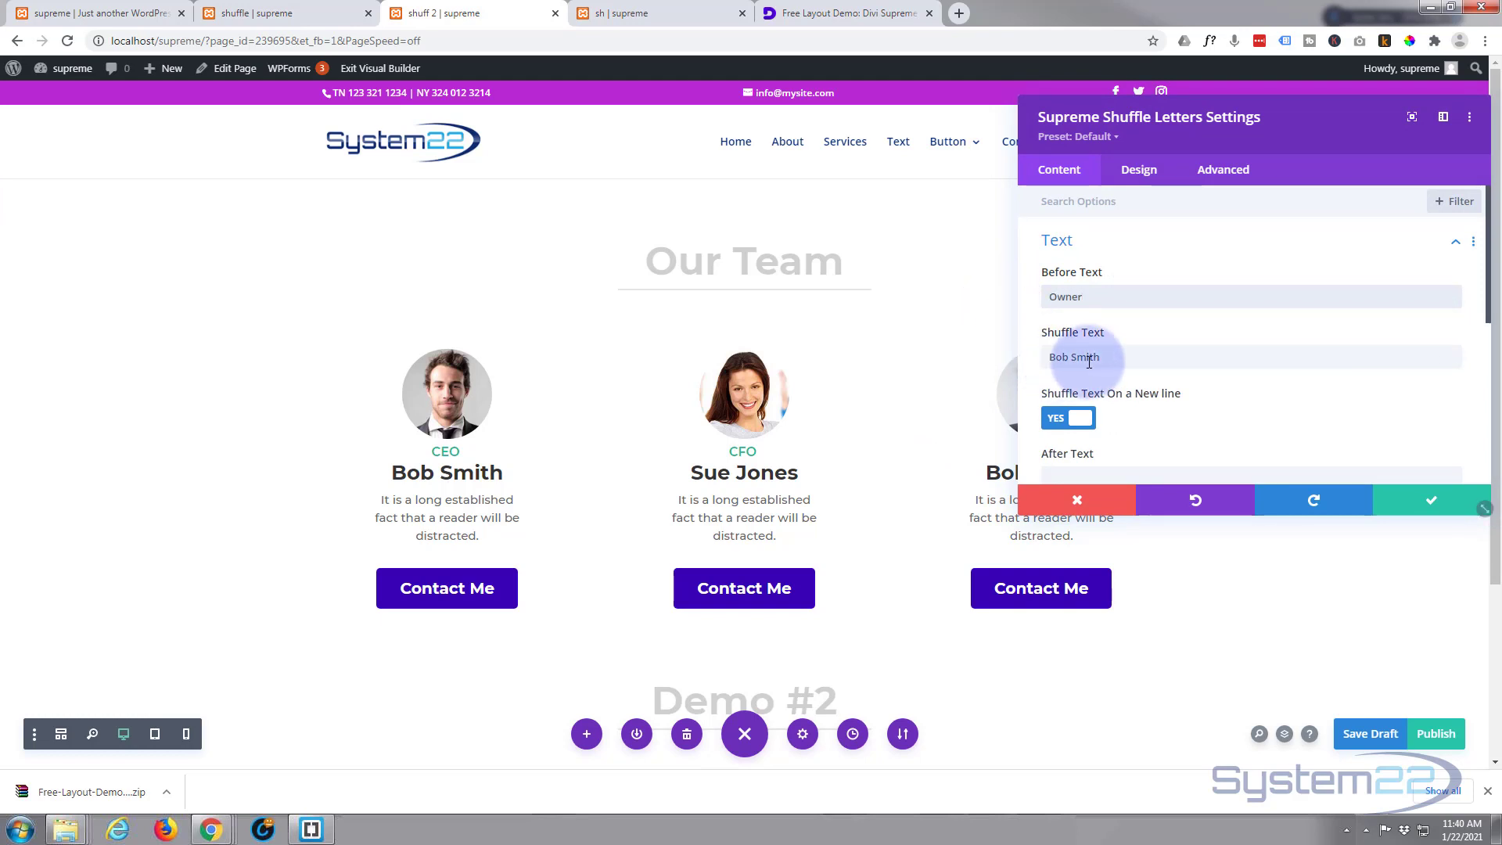
Replace the third profile's shuffle text with the team member's full name, overwrite its random shuffle text with "DjnsdlfkhnHzdlfkgnH", and save the module.
{"action": "left_click_drag", "start_coordinate": [1121, 358], "coordinate": [971, 354]}
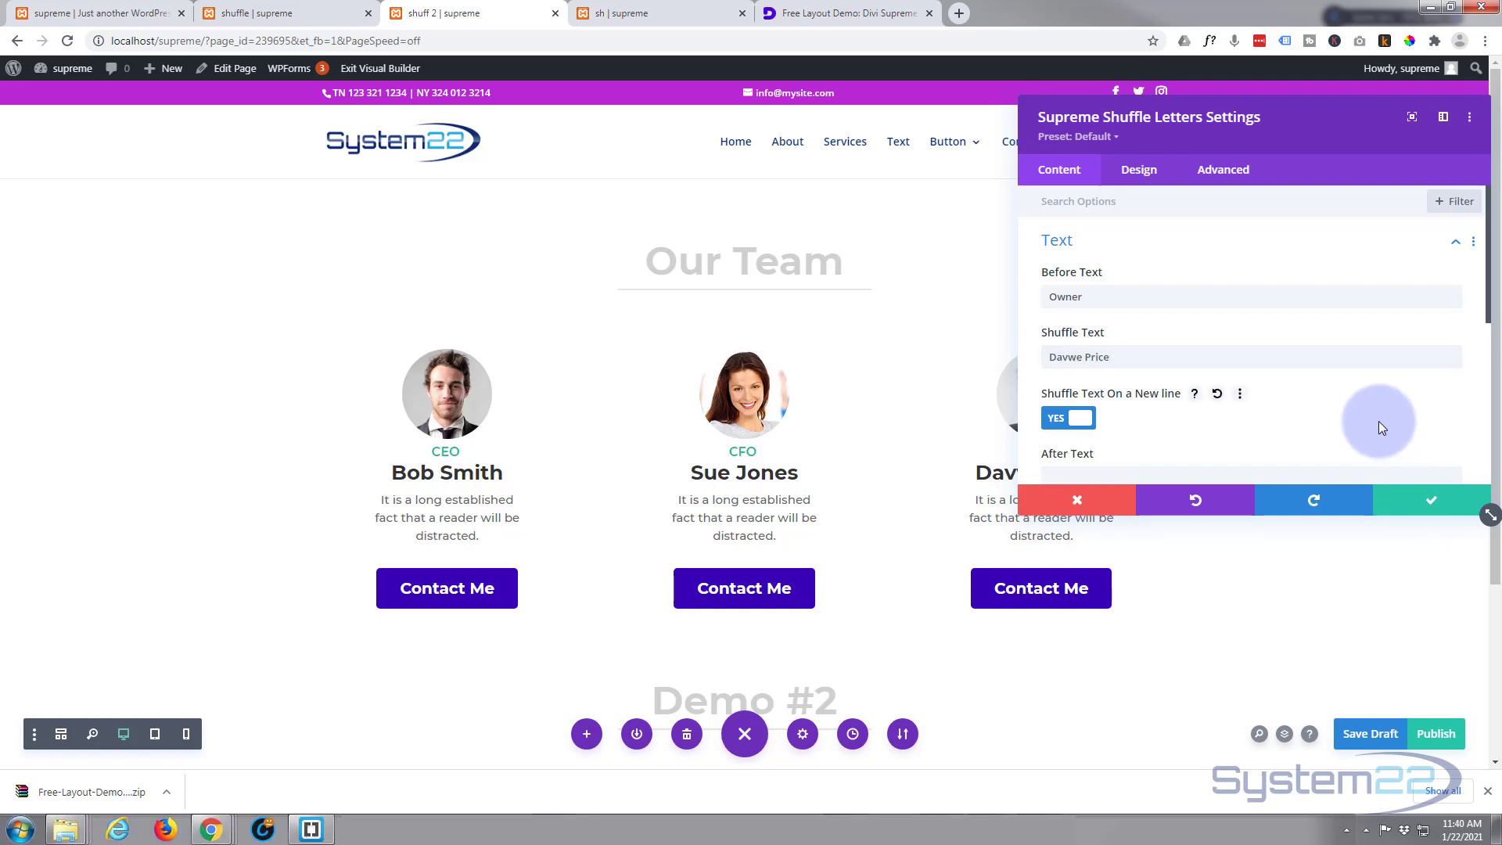
{"action": "scroll", "coordinate": [1379, 421], "scroll_direction": "down", "scroll_amount": 5}
{"action": "left_click", "coordinate": [1265, 312]}
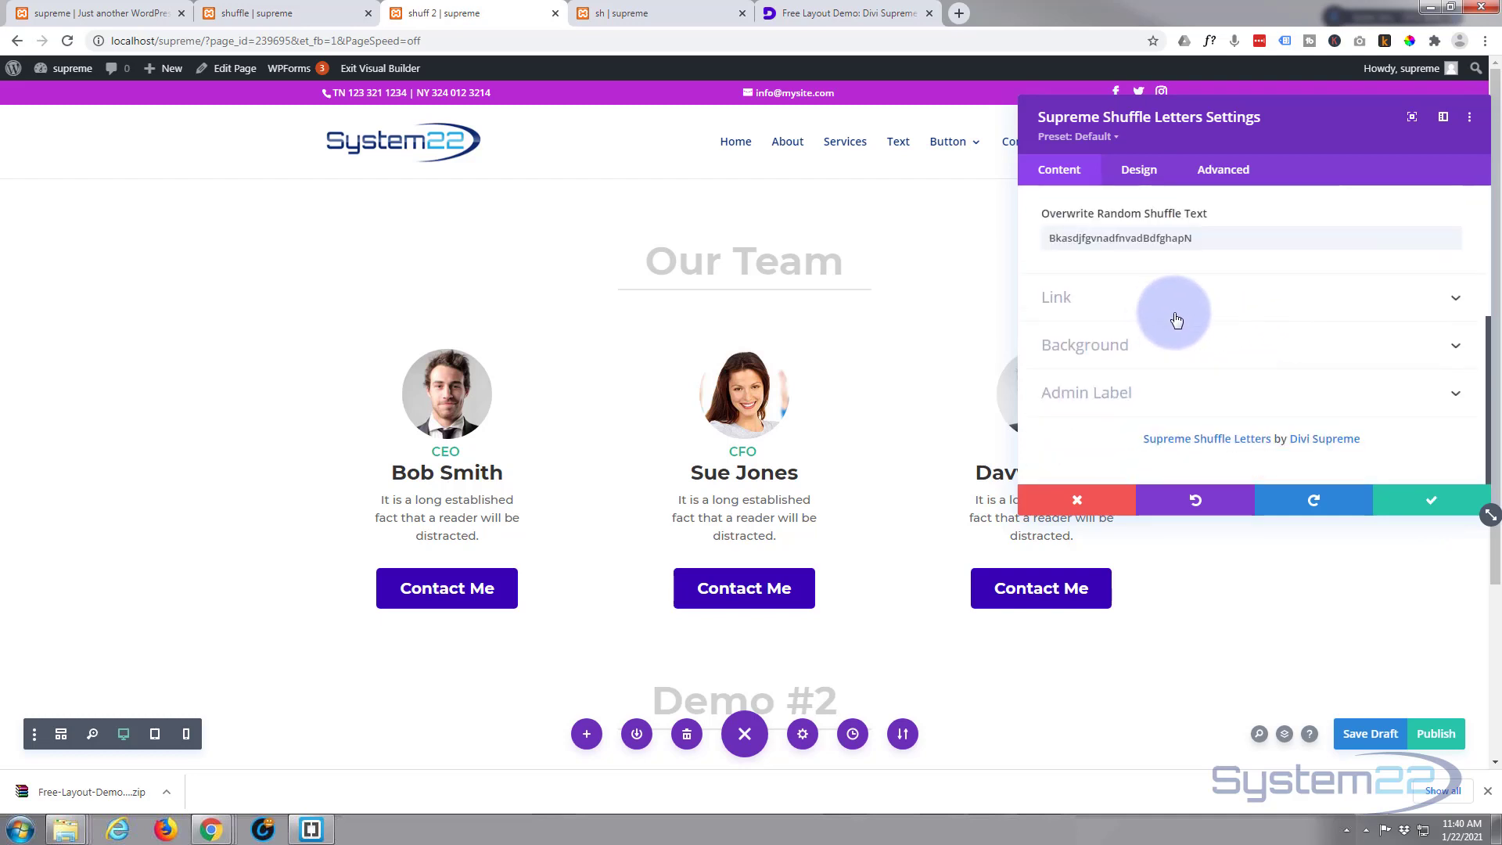
{"action": "left_click_drag", "start_coordinate": [1209, 386], "coordinate": [959, 392]}
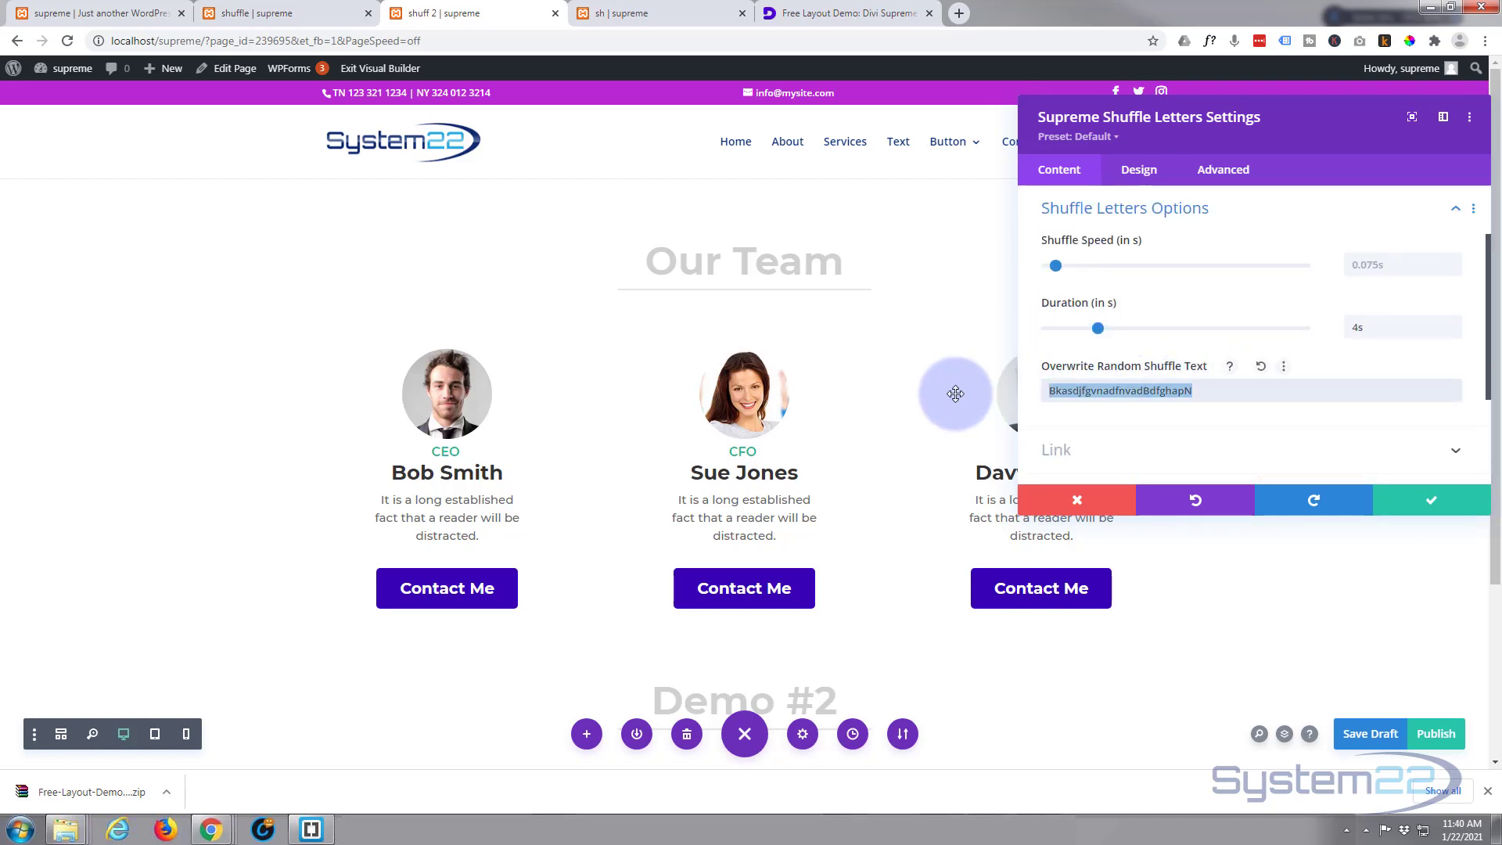
{"action": "type", "text": "DjnsdlfkhnHzdlfkgnH"}
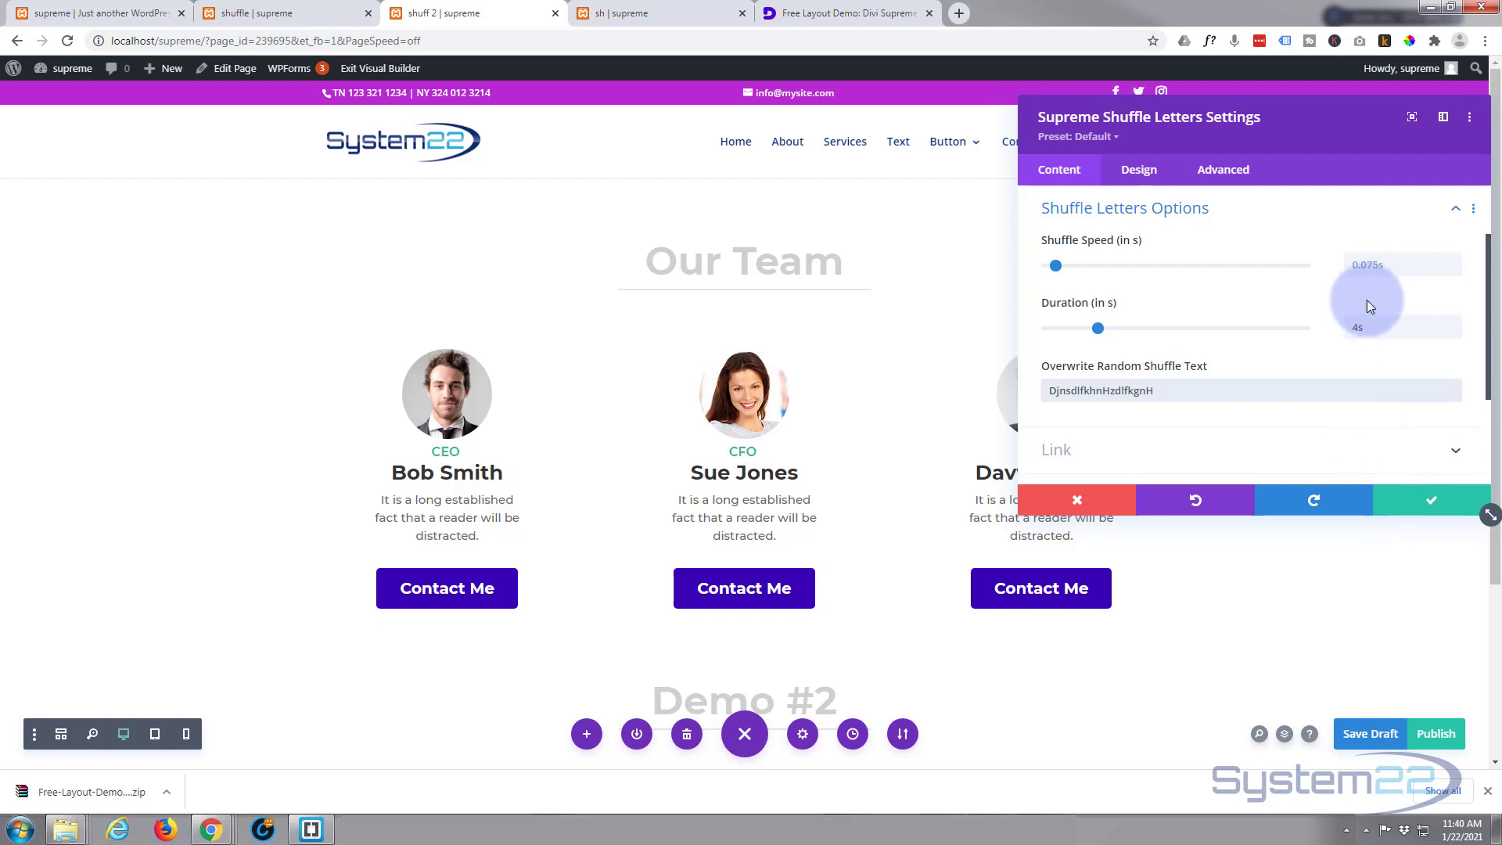
{"action": "double_click", "coordinate": [1356, 325]}
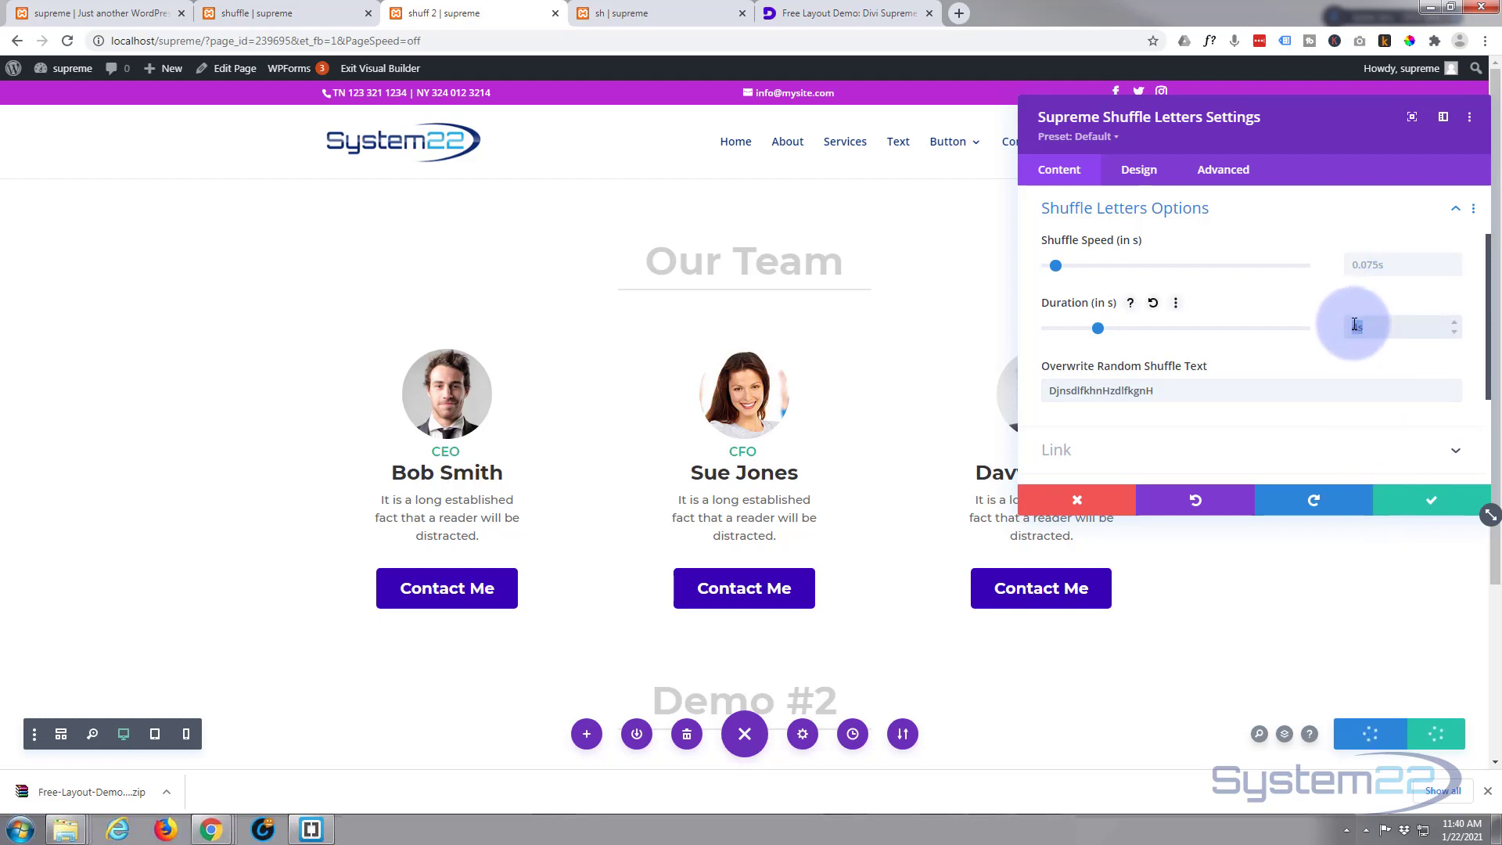
{"action": "left_click", "coordinate": [1436, 504]}
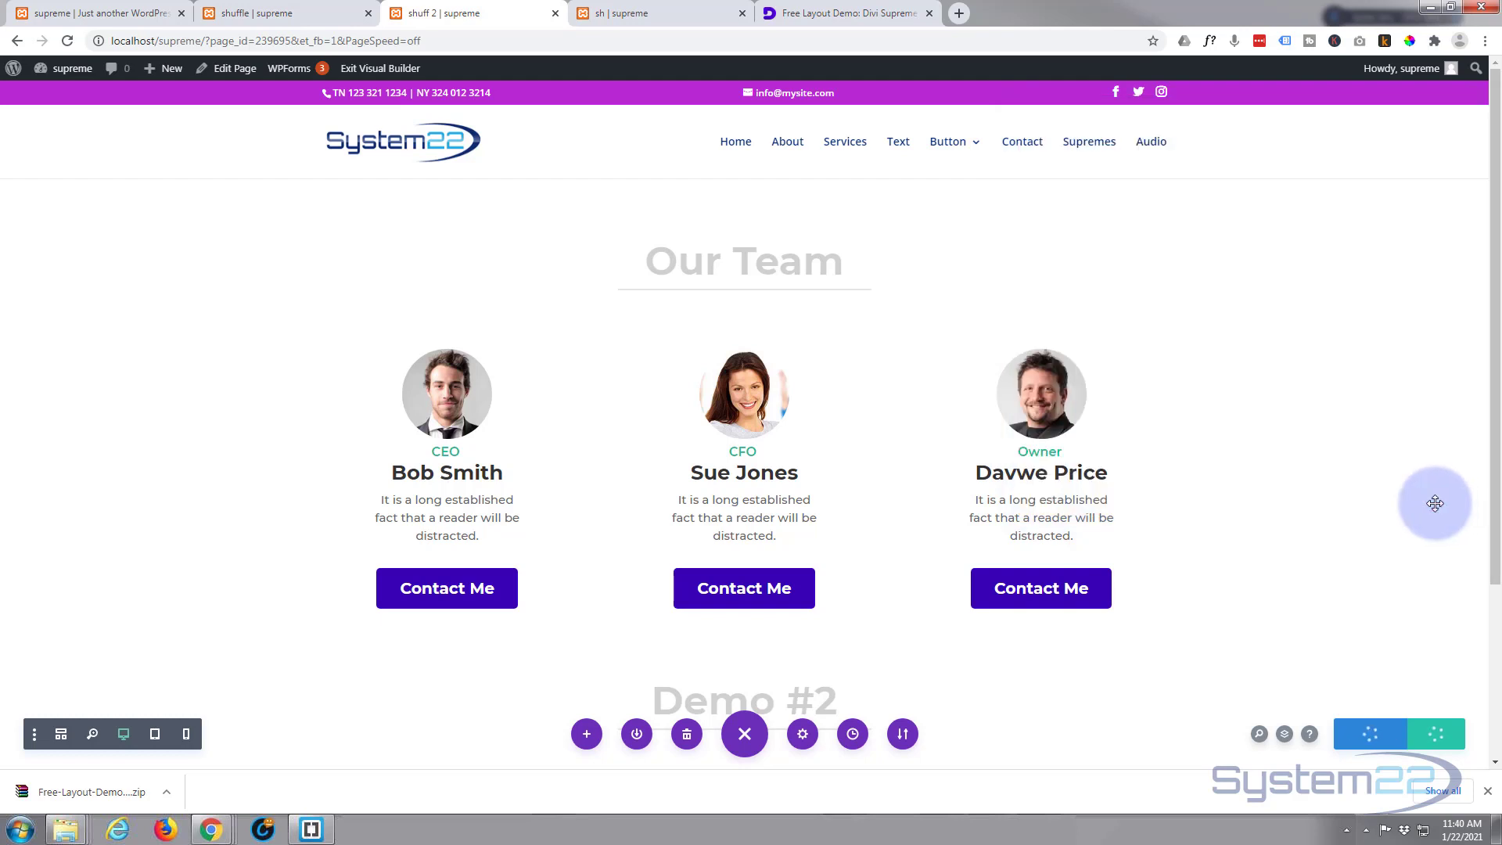
Set the shuffle duration of the first profile's Supreme Shuffle Letters module to 3s and save the module.
{"action": "left_click", "coordinate": [419, 447]}
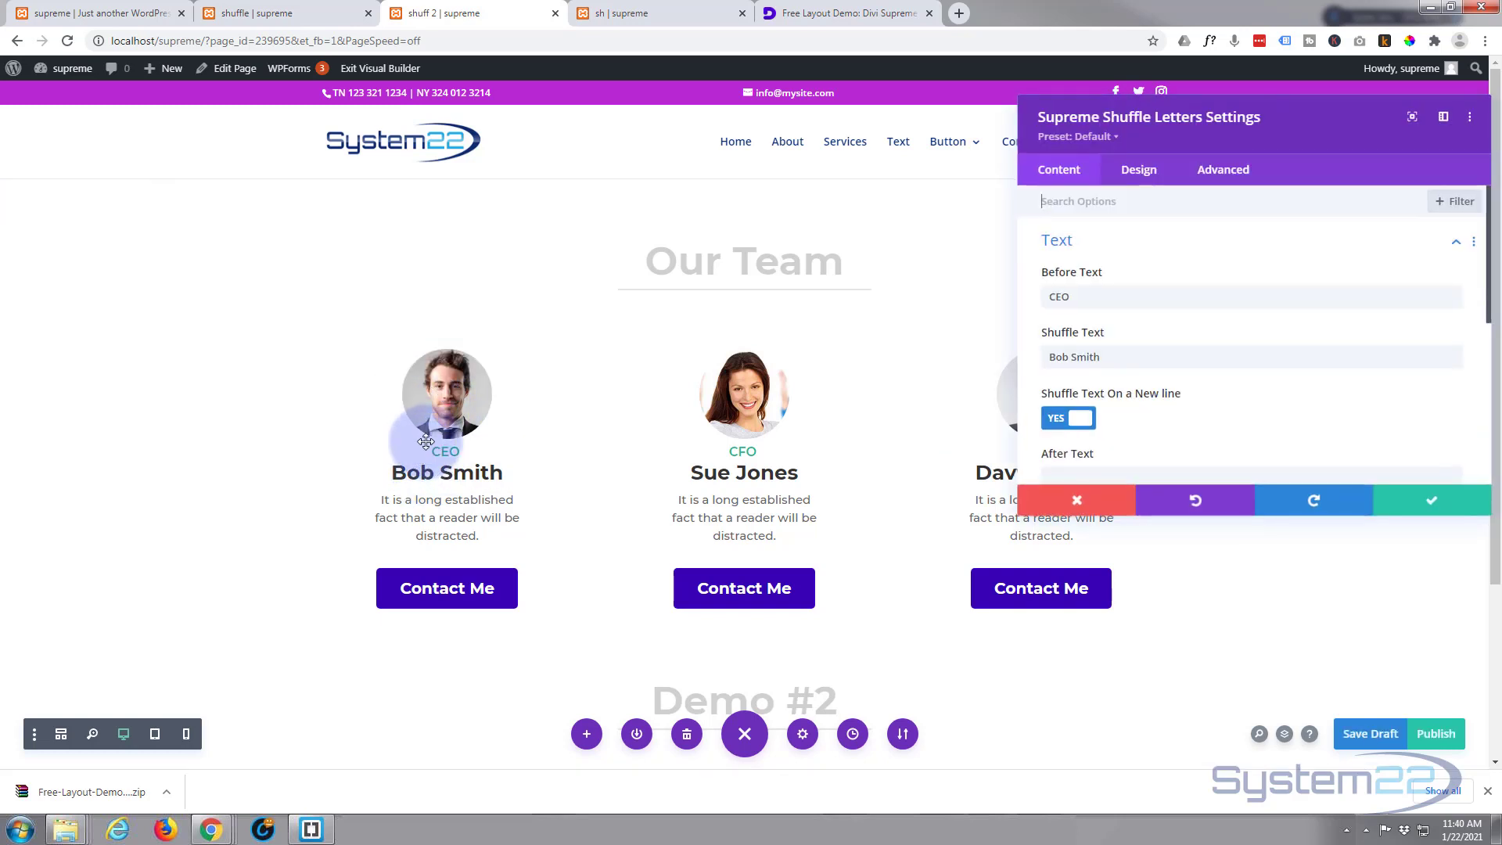
{"action": "scroll", "coordinate": [1275, 409], "scroll_direction": "down", "scroll_amount": 3}
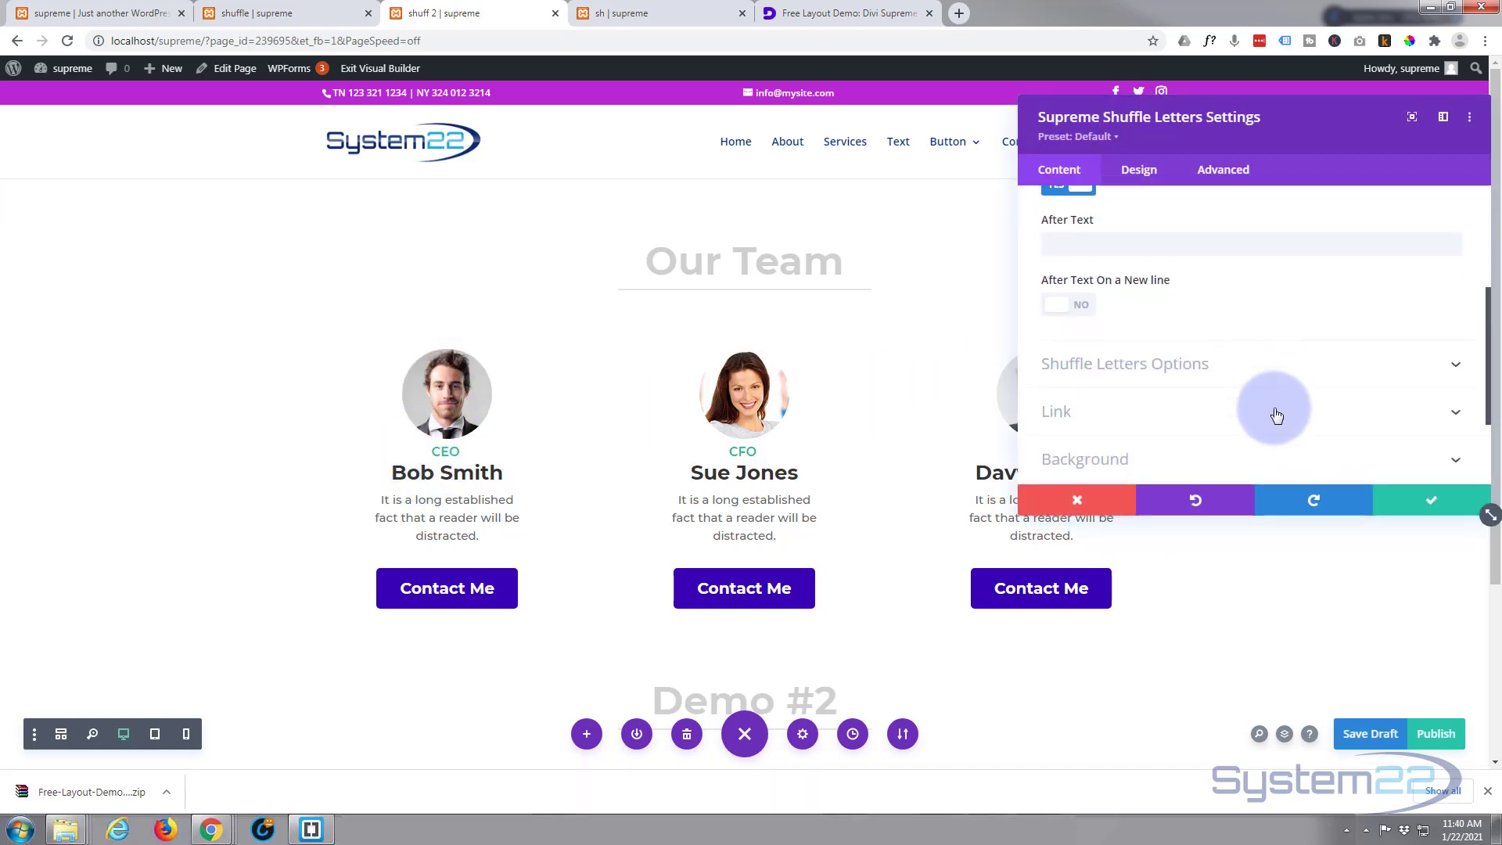
{"action": "left_click", "coordinate": [1284, 376]}
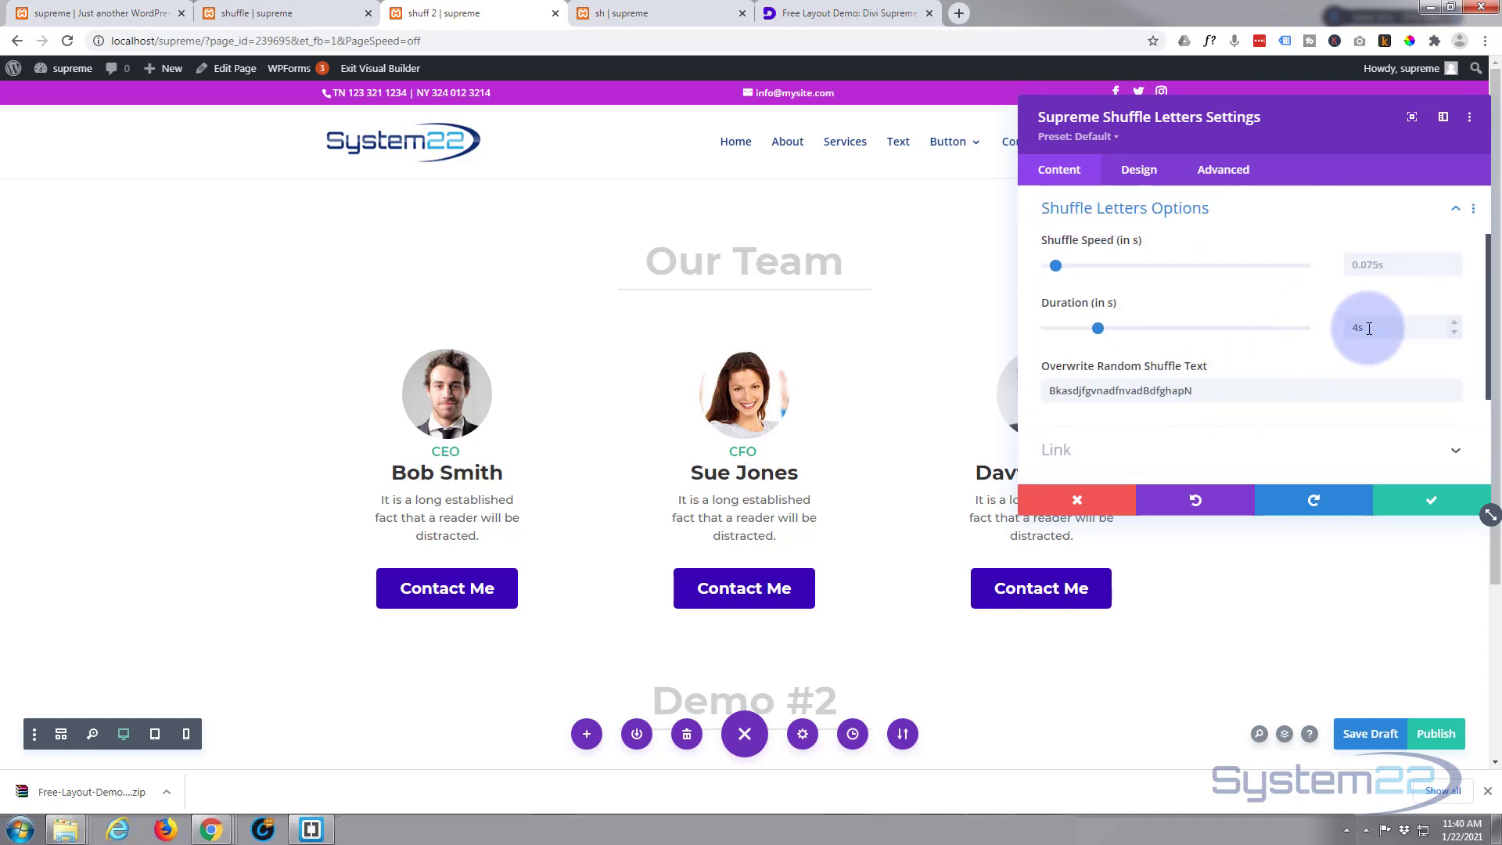
{"action": "left_click_drag", "start_coordinate": [1369, 328], "coordinate": [1335, 335]}
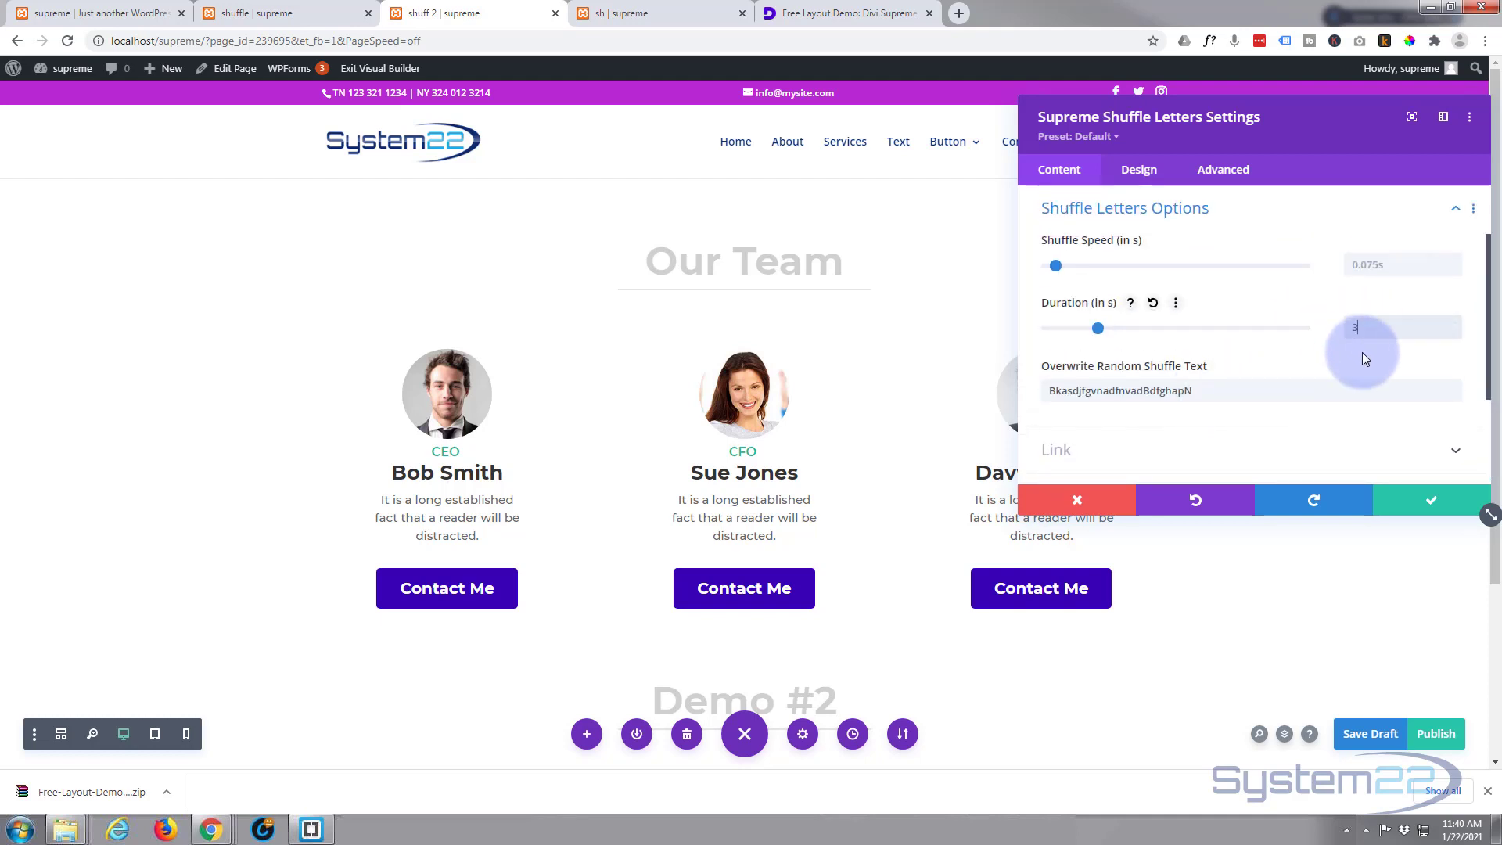
{"action": "type", "text": "3s"}
{"action": "left_click", "coordinate": [1423, 505]}
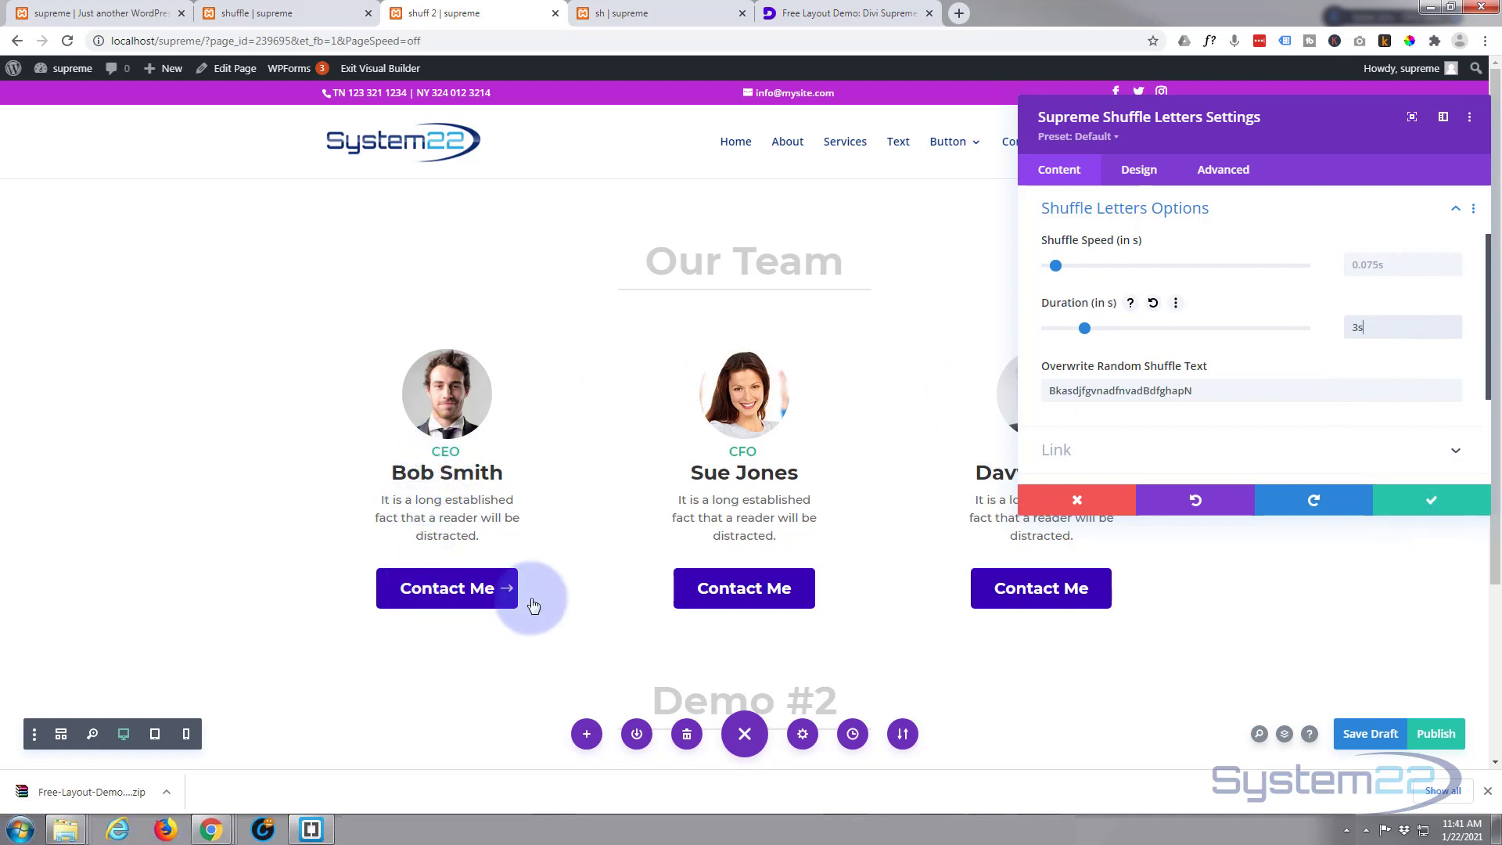
{"action": "left_click", "coordinate": [1424, 509]}
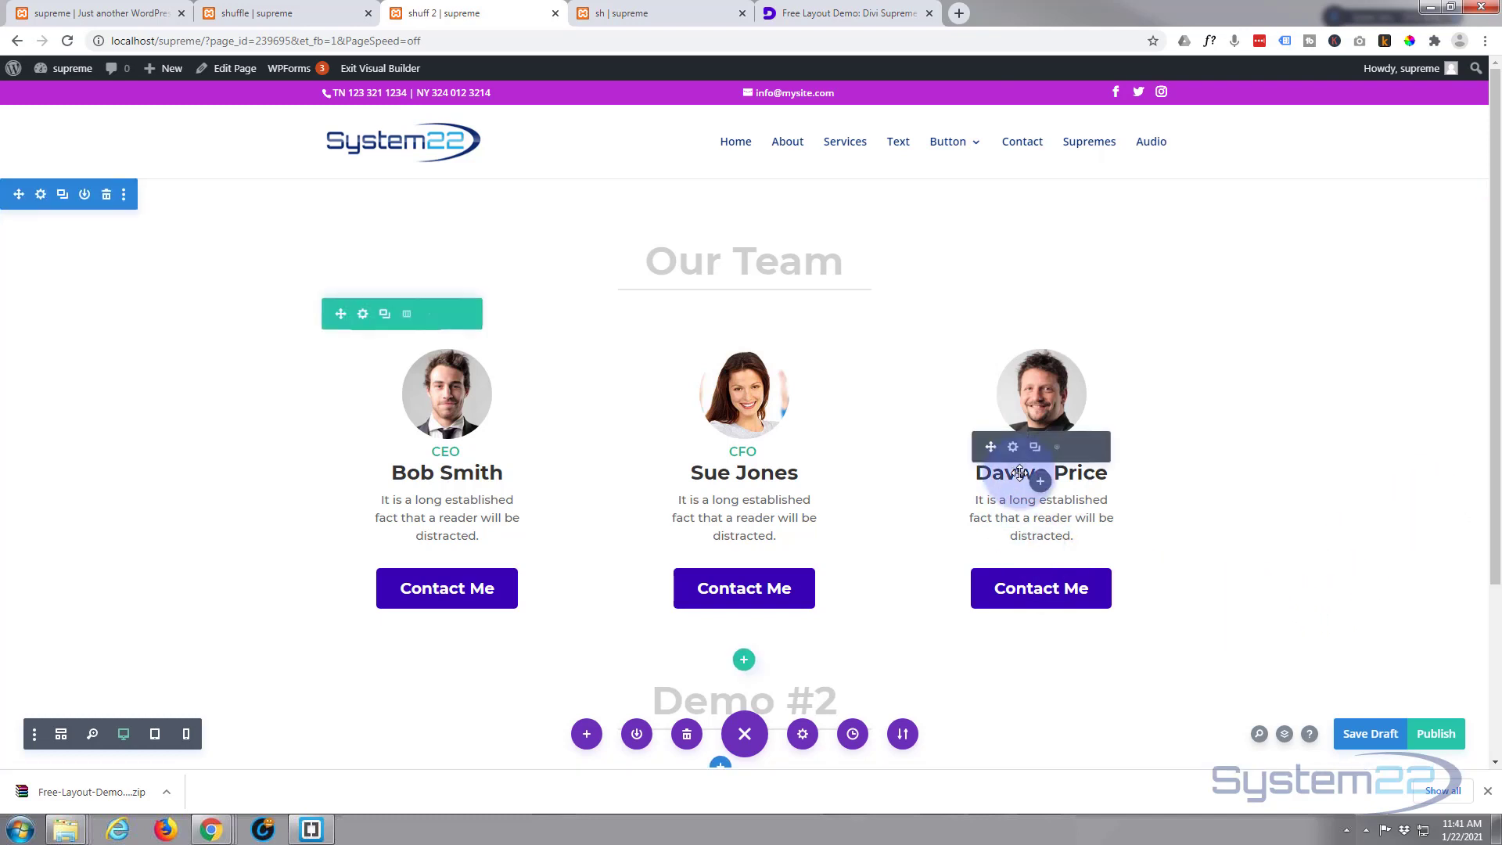
Correct the misspelled first name in the third profile's shuffle text, then save the changes and exit the visual builder.
{"action": "left_click", "coordinate": [1014, 450]}
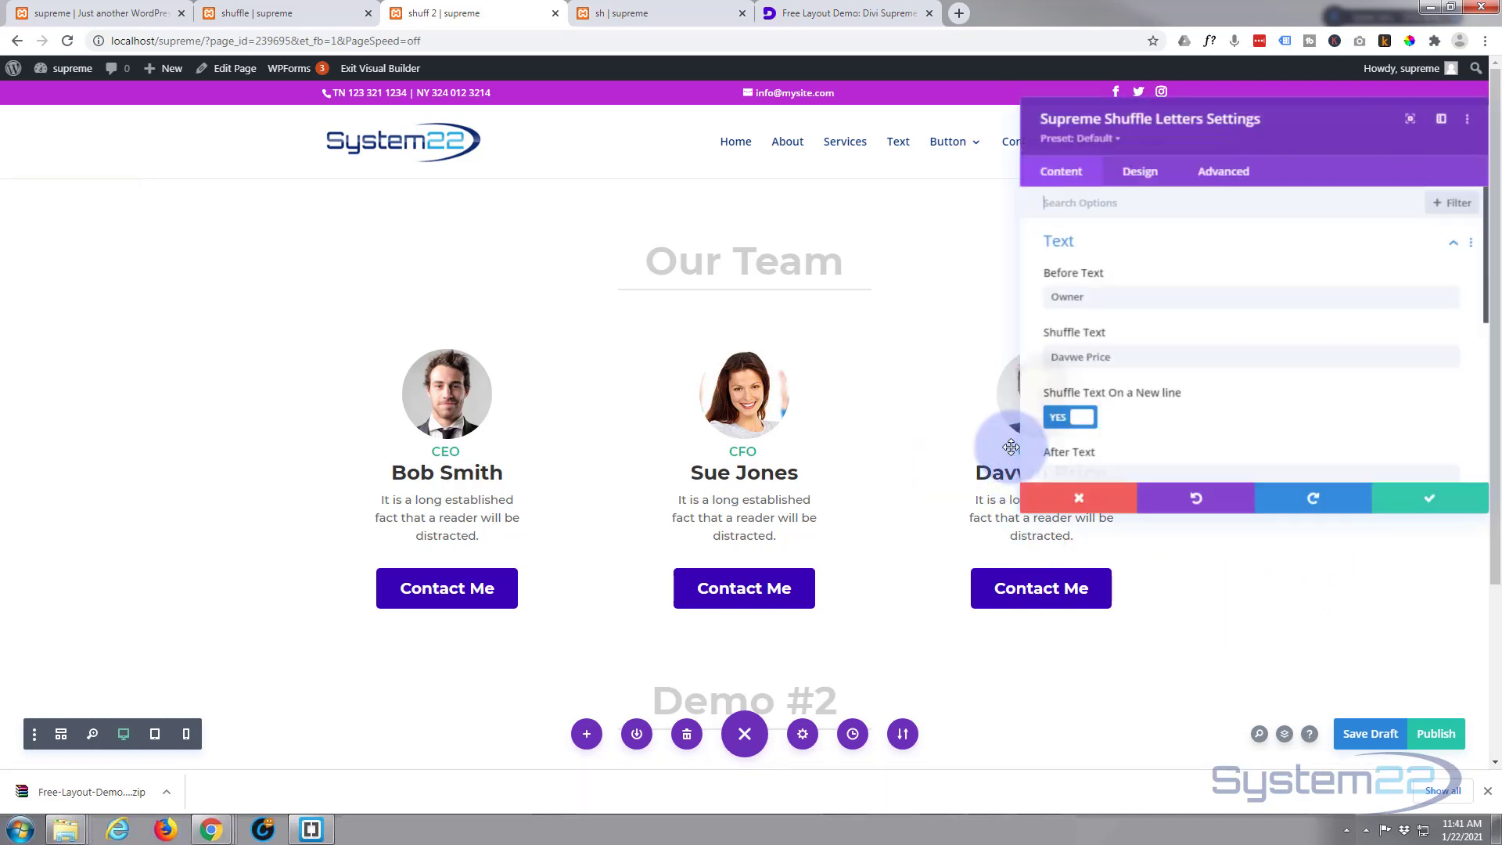
{"action": "left_click", "coordinate": [1074, 356]}
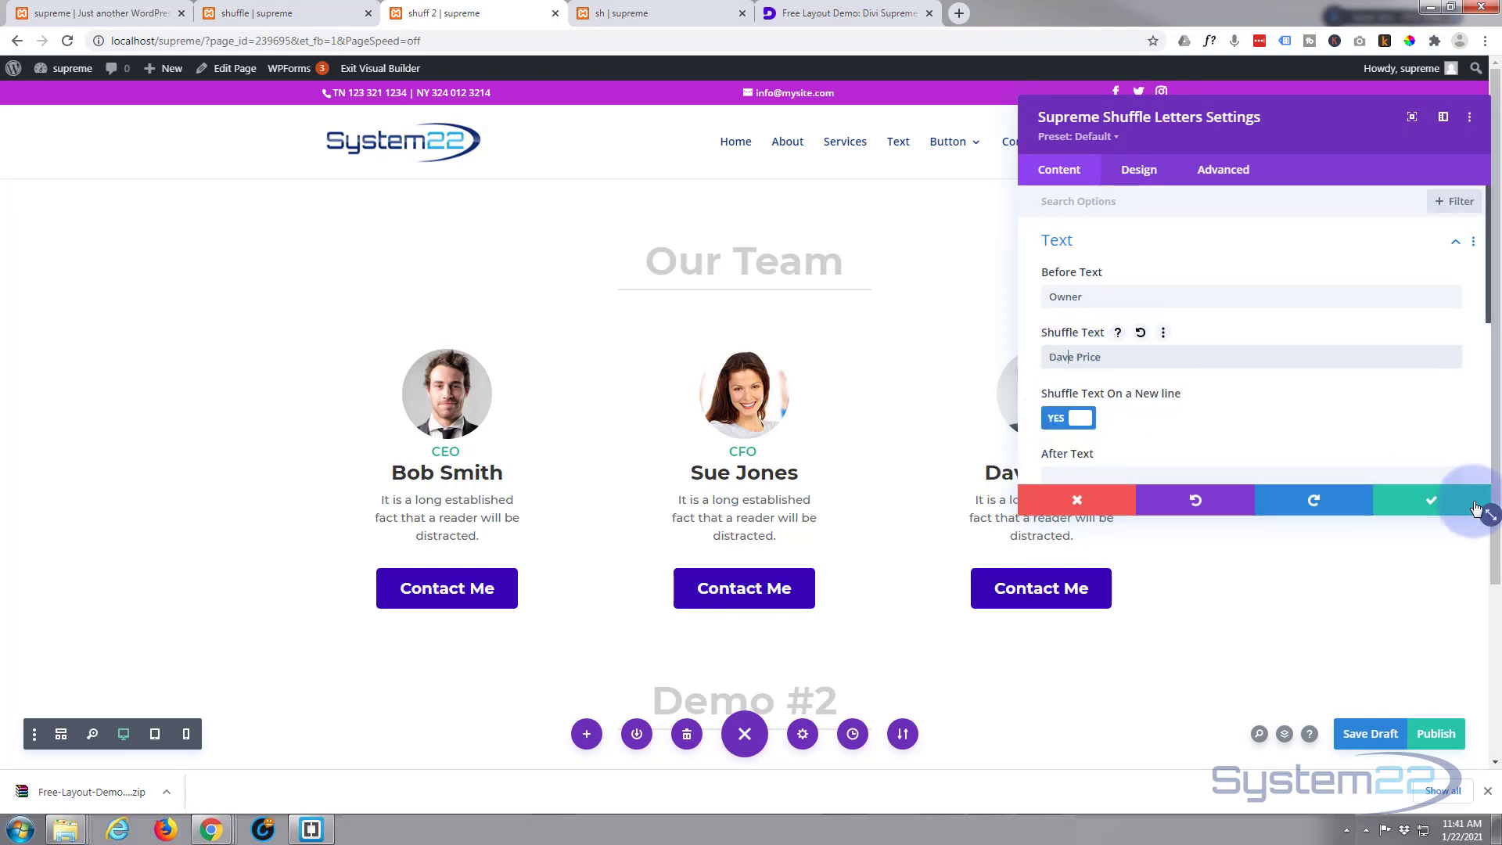
{"action": "left_click", "coordinate": [1432, 499]}
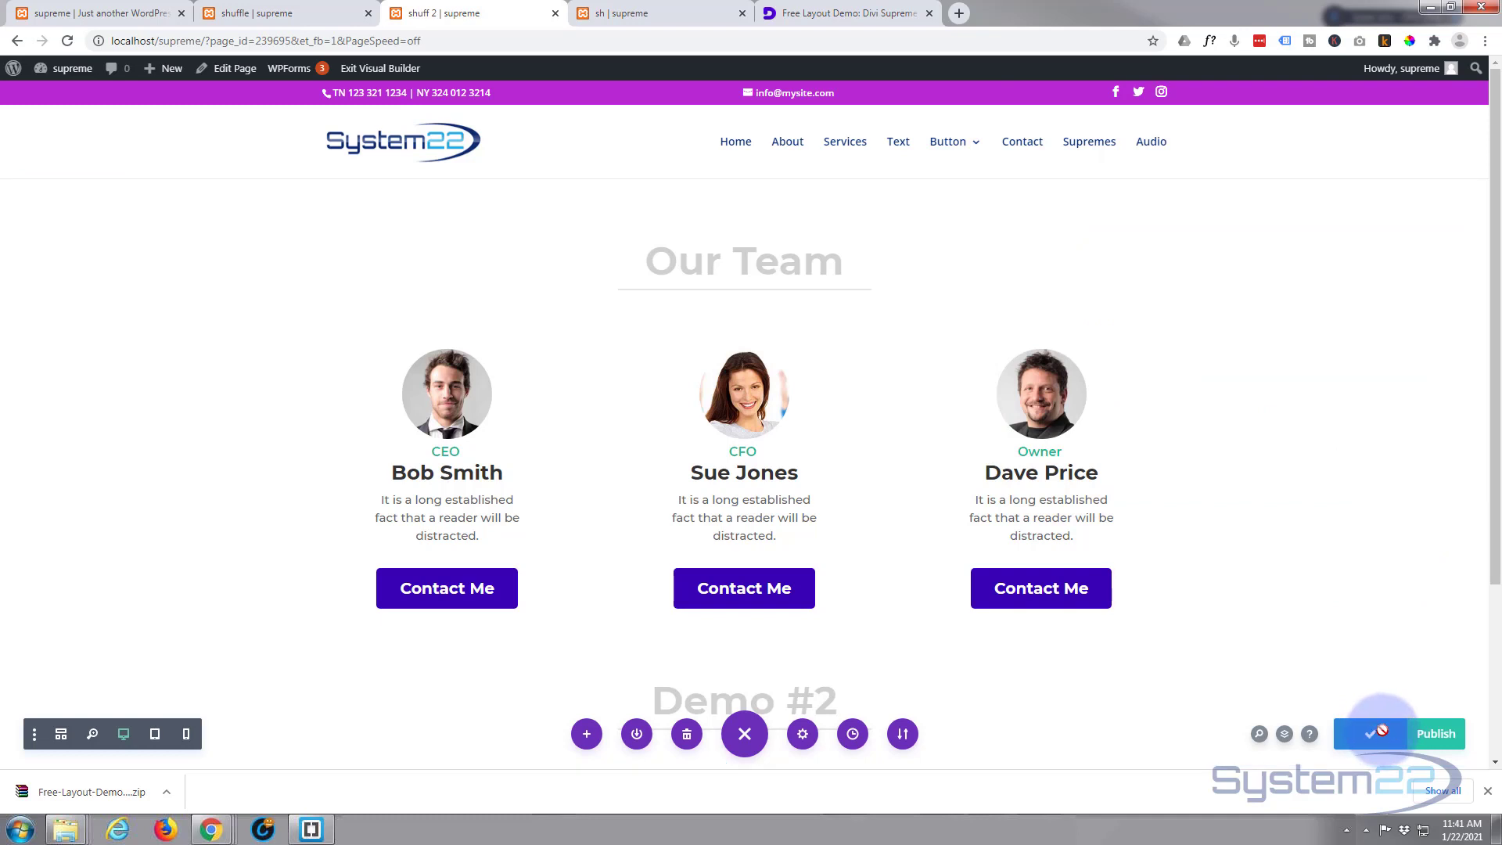
{"action": "left_click", "coordinate": [391, 69]}
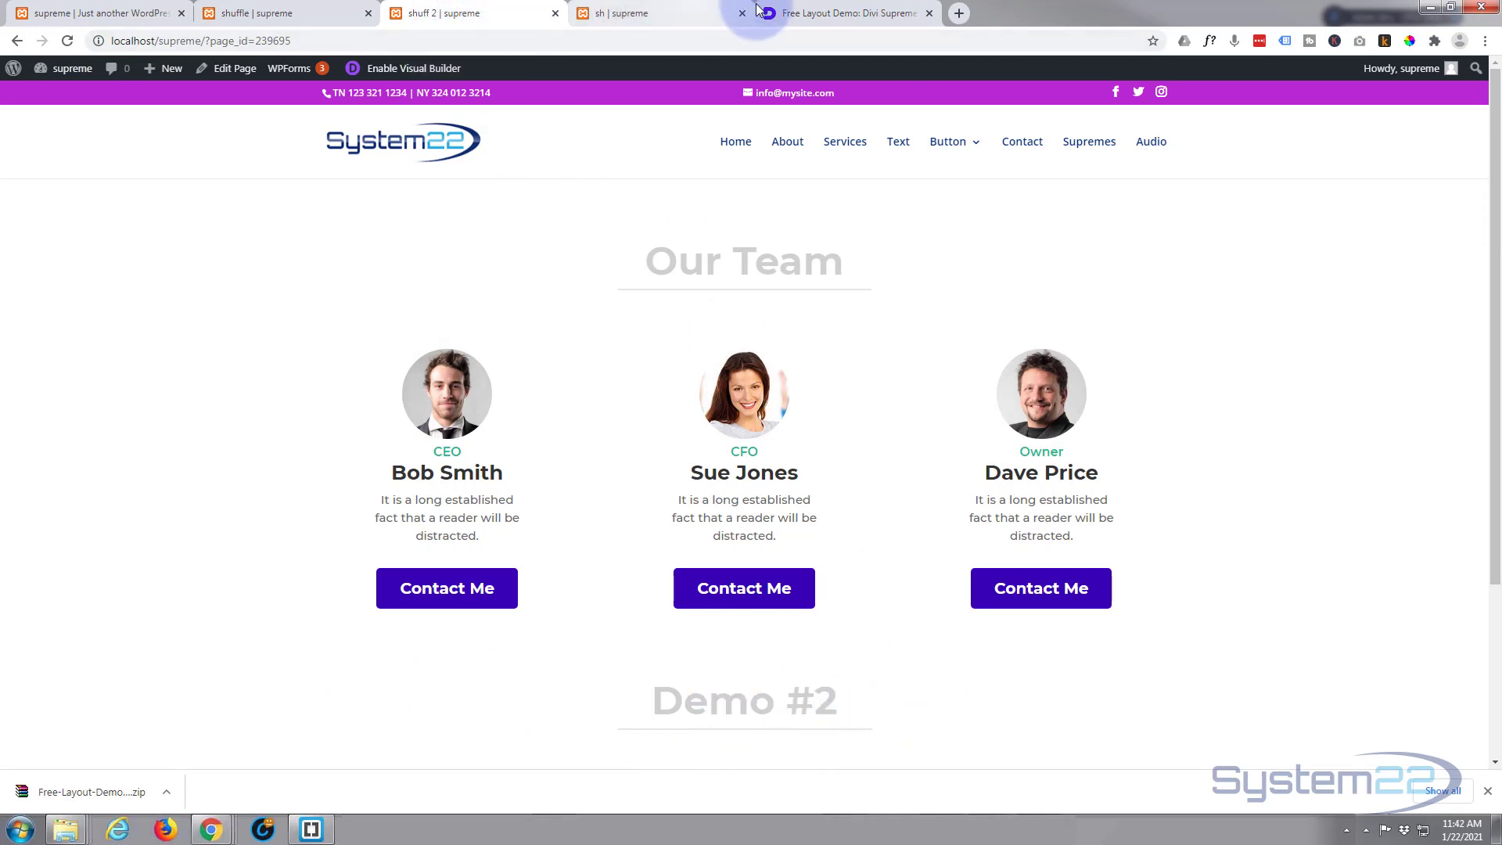
Review the top of the Divi Supreme Shuffle Letter Module free layout post and return to the shuff 2 page.
{"action": "left_click", "coordinate": [809, 14]}
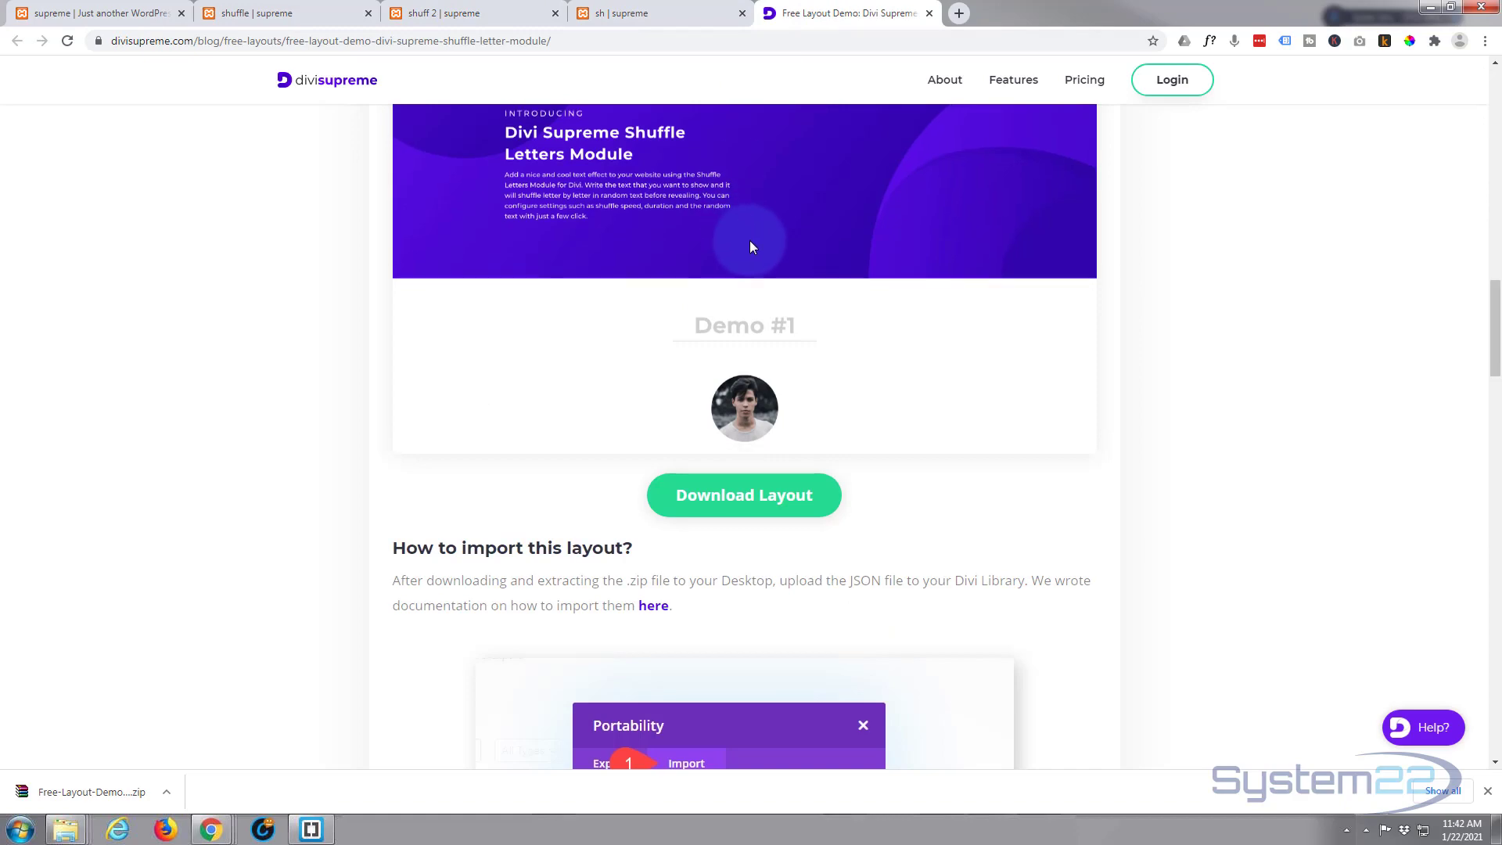
{"action": "scroll", "coordinate": [750, 241], "scroll_direction": "up", "scroll_amount": 6}
{"action": "scroll", "coordinate": [751, 239], "scroll_direction": "up", "scroll_amount": 12}
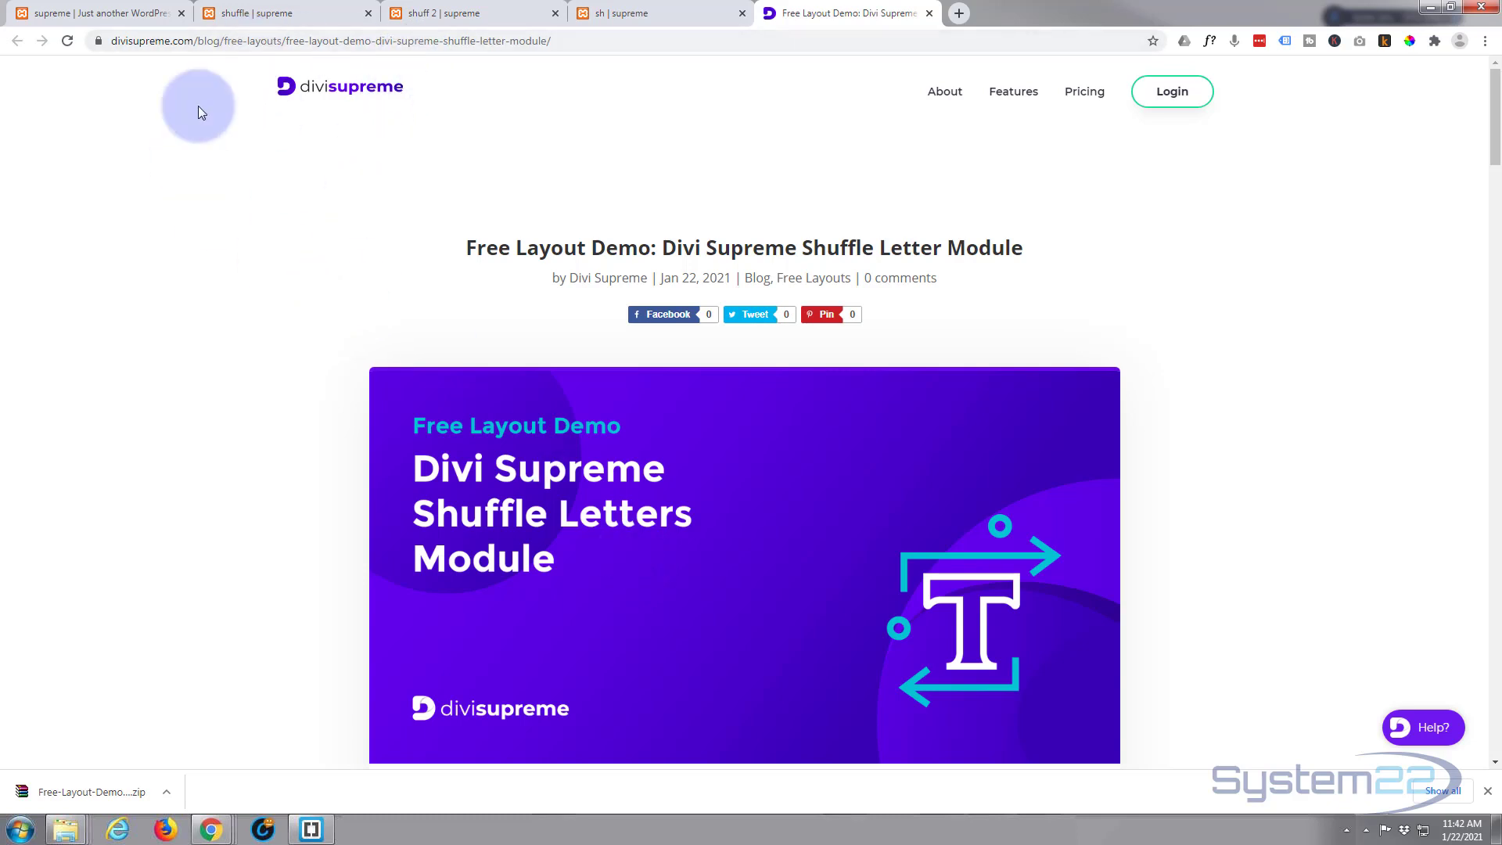
{"action": "left_click", "coordinate": [387, 17]}
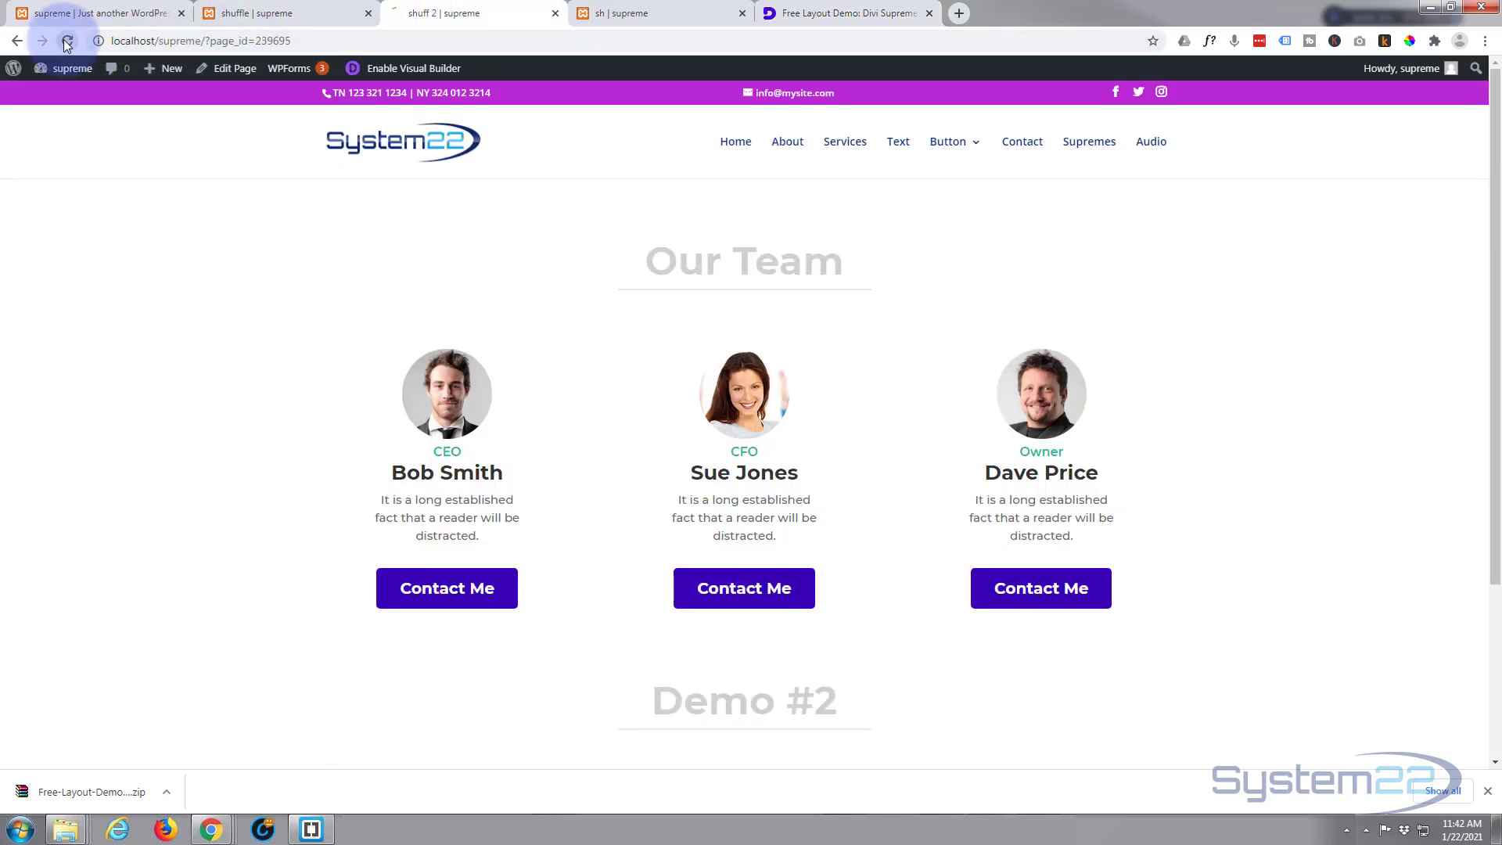